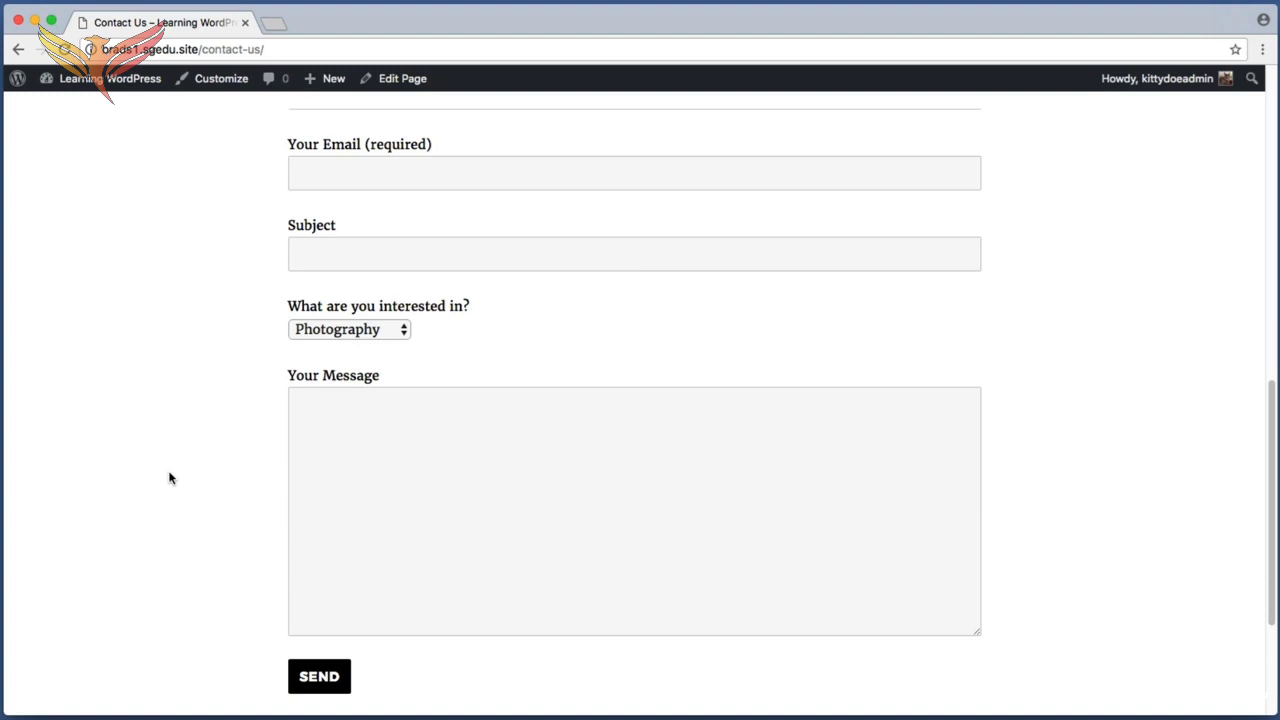
key("super+shift+4")
left_click_drag(164, 105, 1113, 692)
key("super+shift+4")
left_click_drag(232, 124, 1070, 679)
Step: Open the site's admin dashboard and go to the page for adding new plugins
key("super+shift+4")
left_click_drag(50, 118, 170, 66)
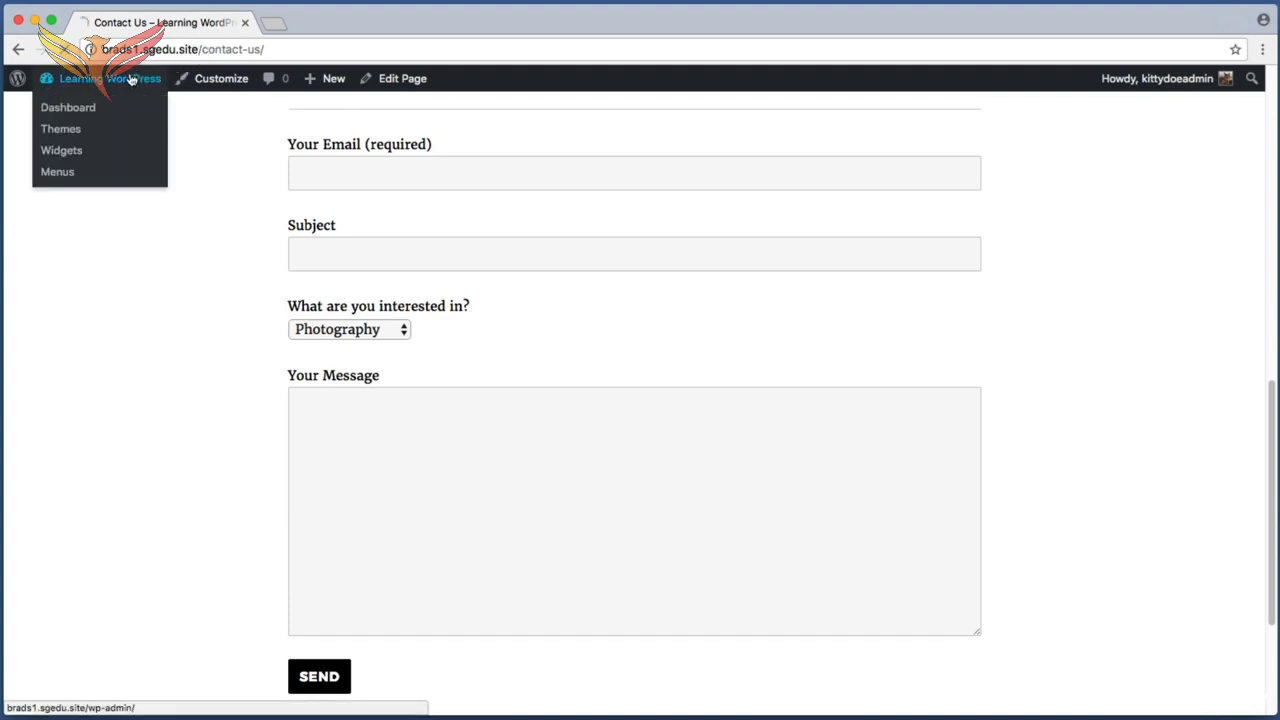
left_click(130, 78)
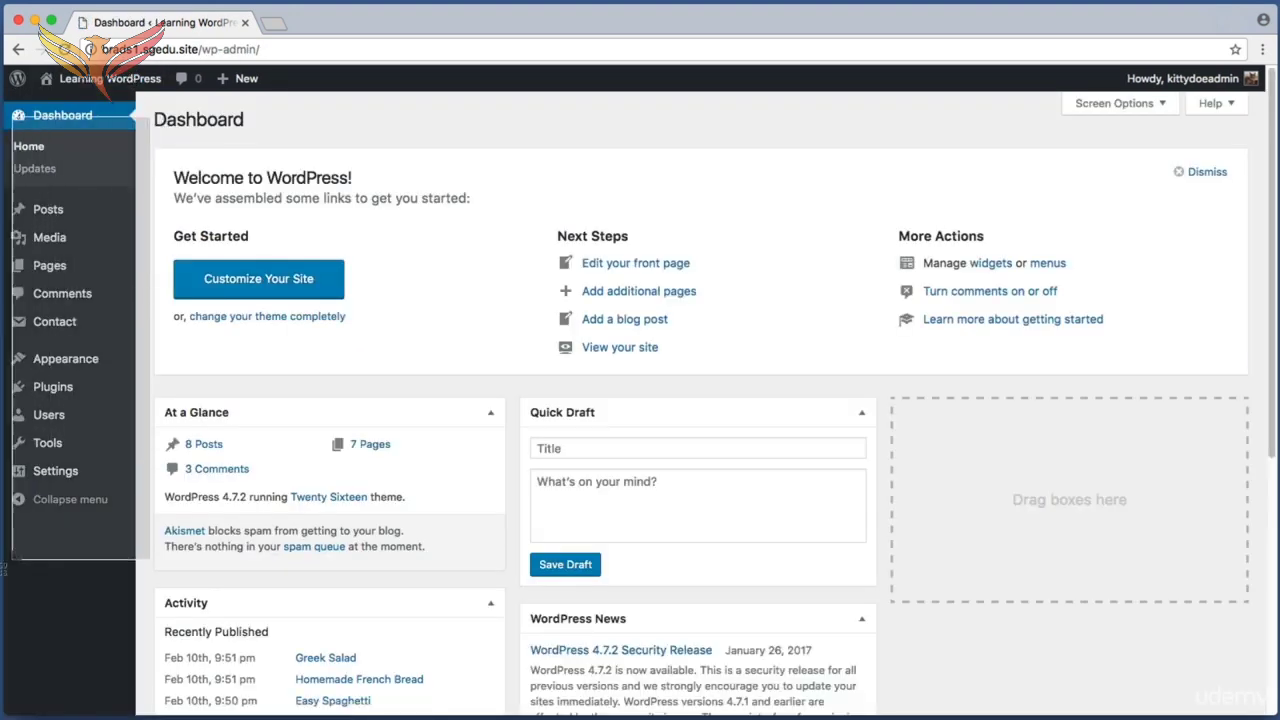
left_click(81, 393)
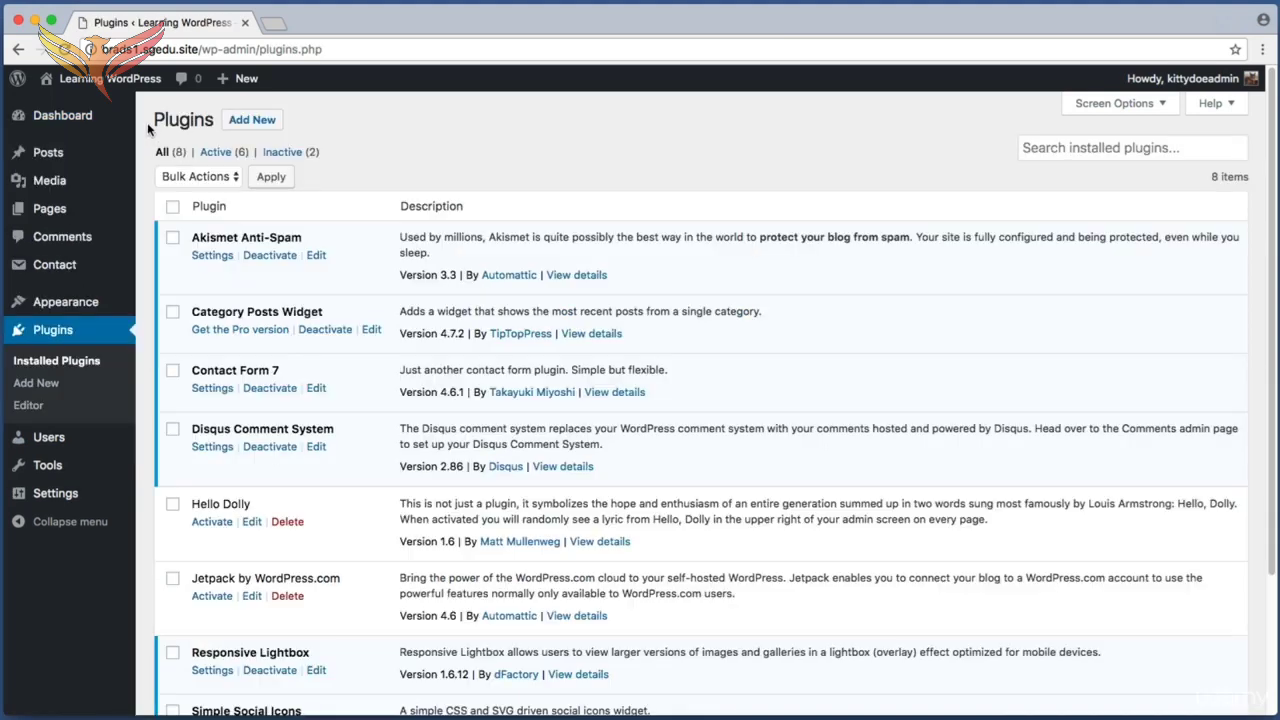
key("super+shift+4")
left_click_drag(222, 104, 292, 139)
left_click(278, 128)
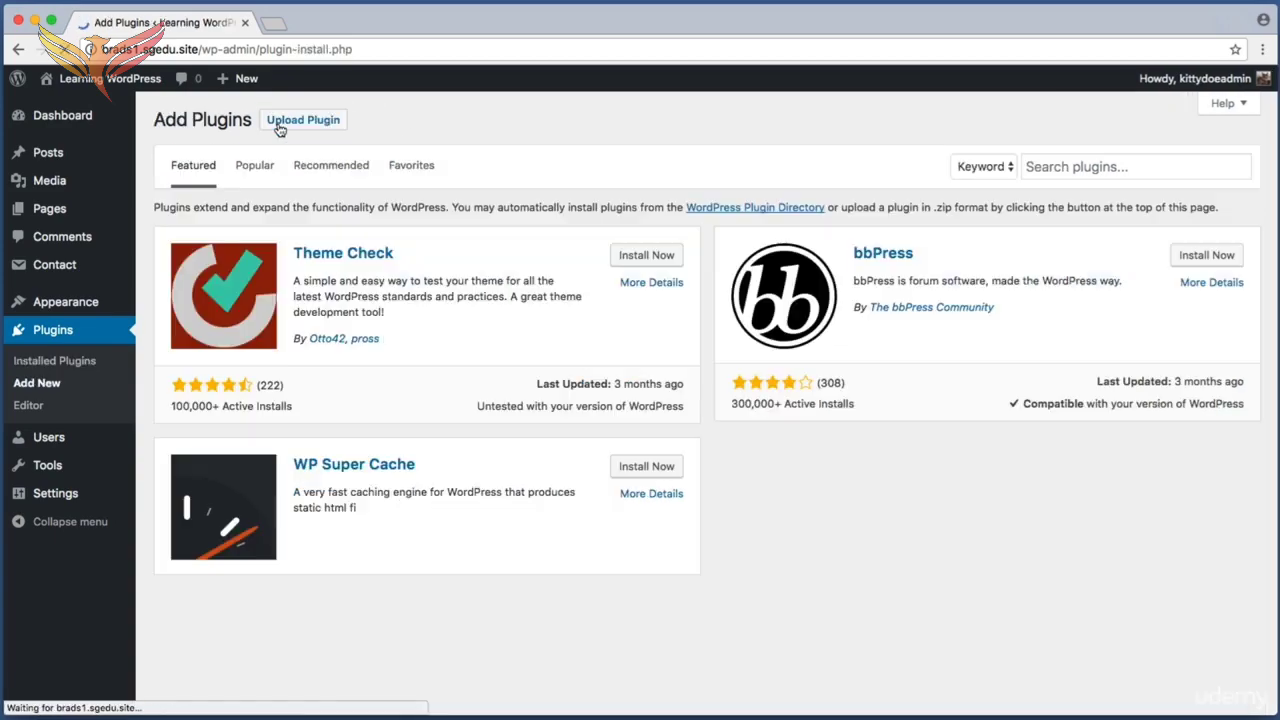
Step: Search the plugin directory for "flamingo"
key("super+shift+4")
left_click_drag(962, 132, 1233, 199)
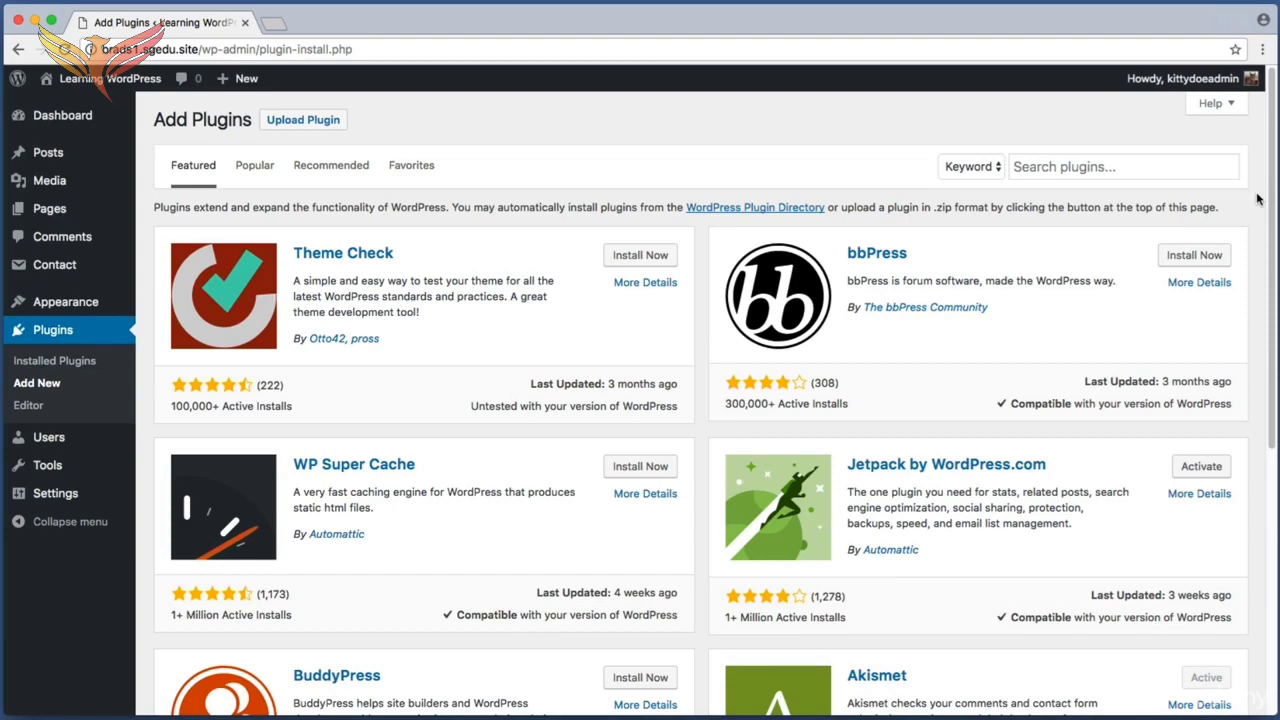
left_click(1210, 168)
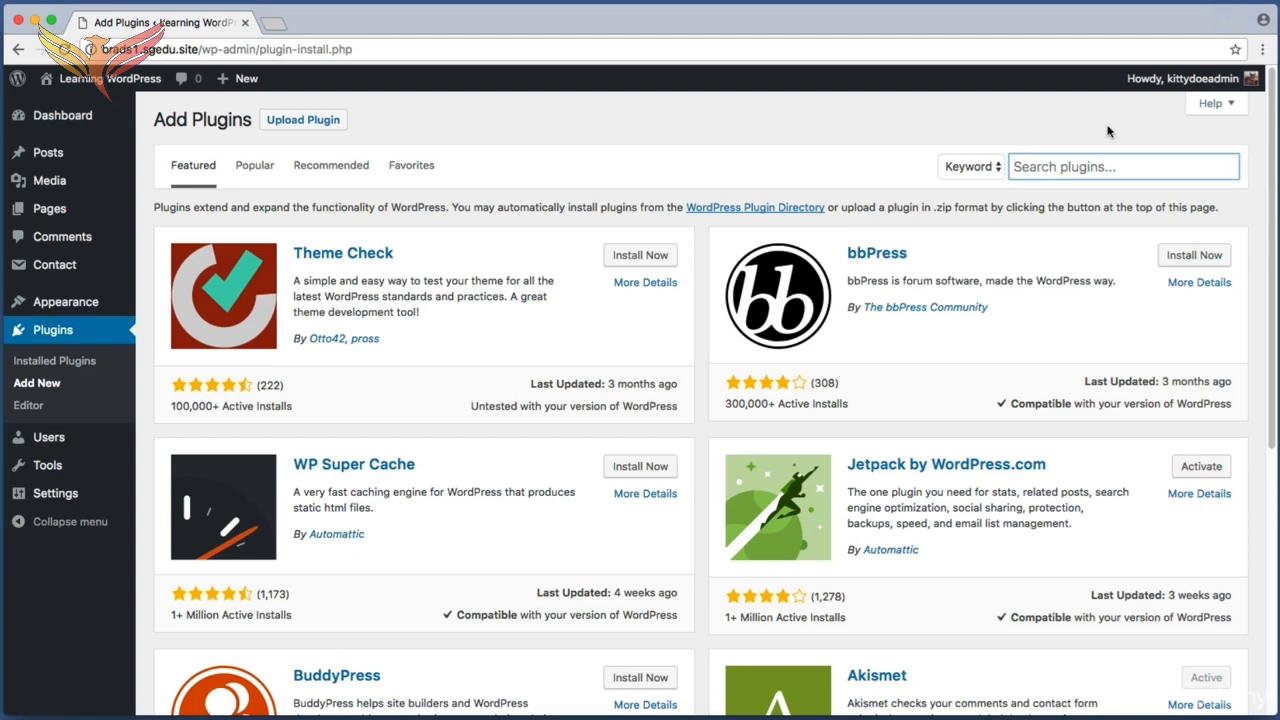
type("fl")
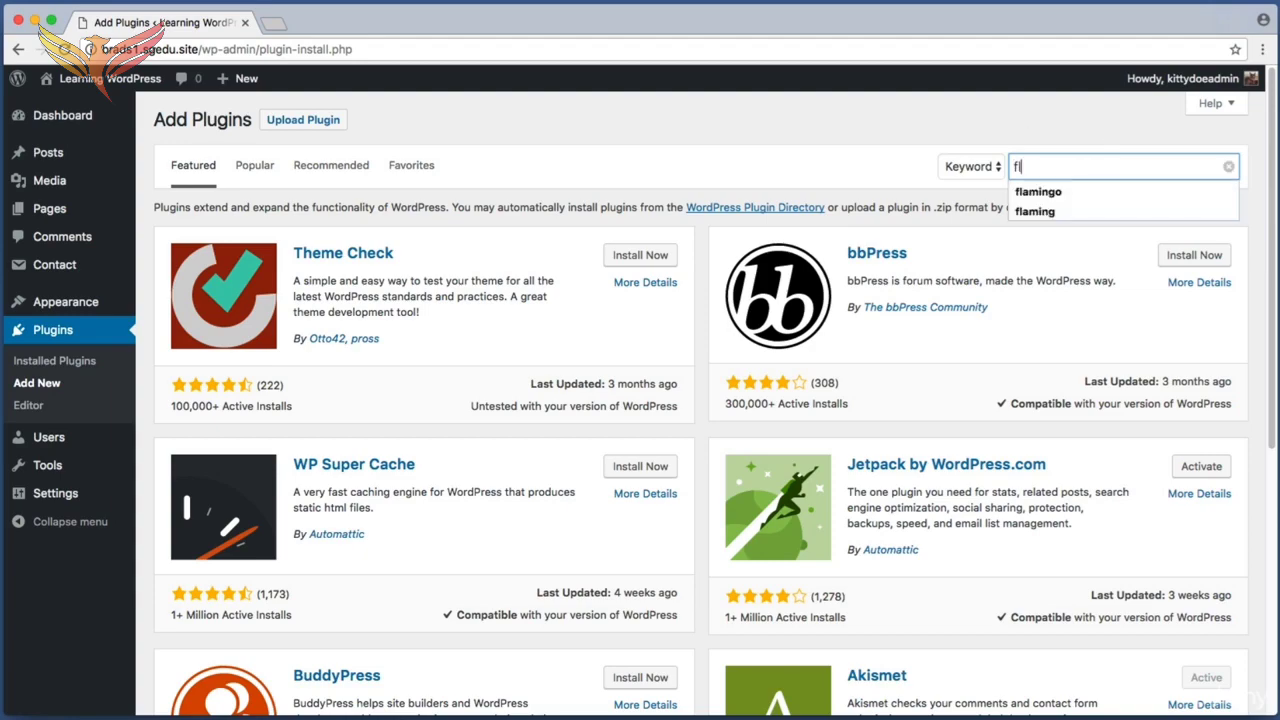
type("amingo")
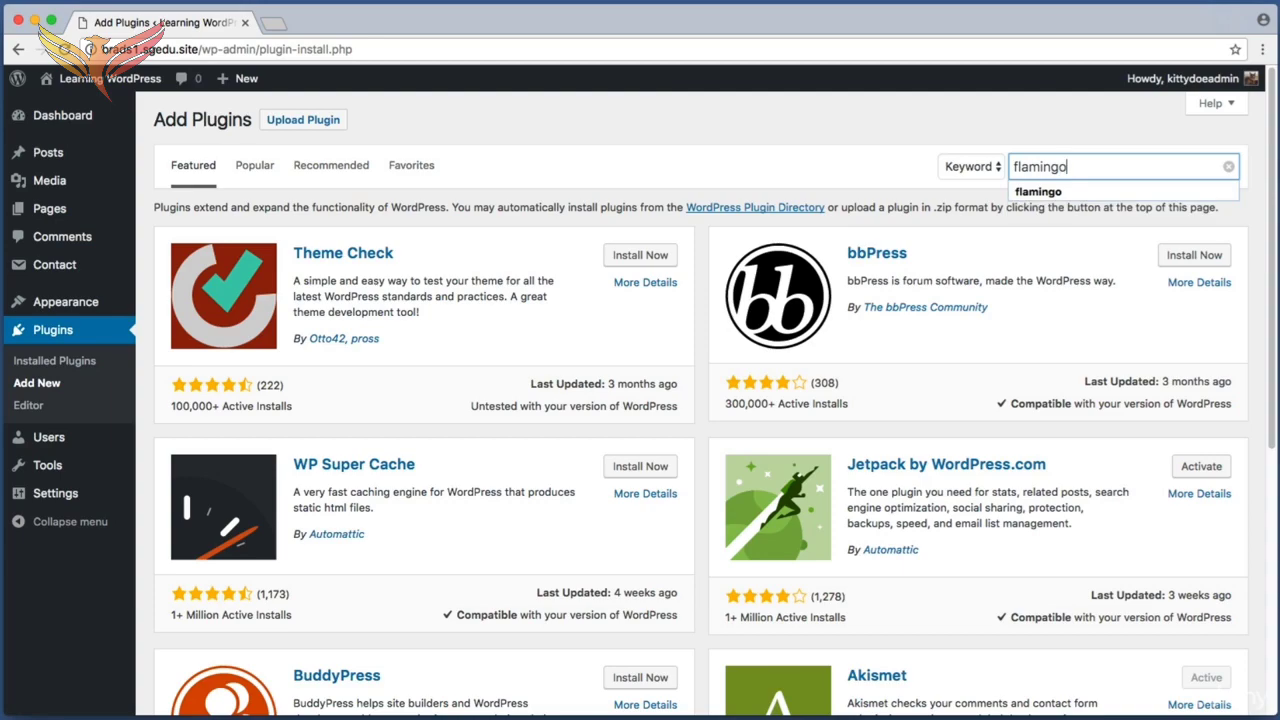
key("Return")
Step: Install and activate the Flamingo message storage plugin from the search results
key("super+shift+4")
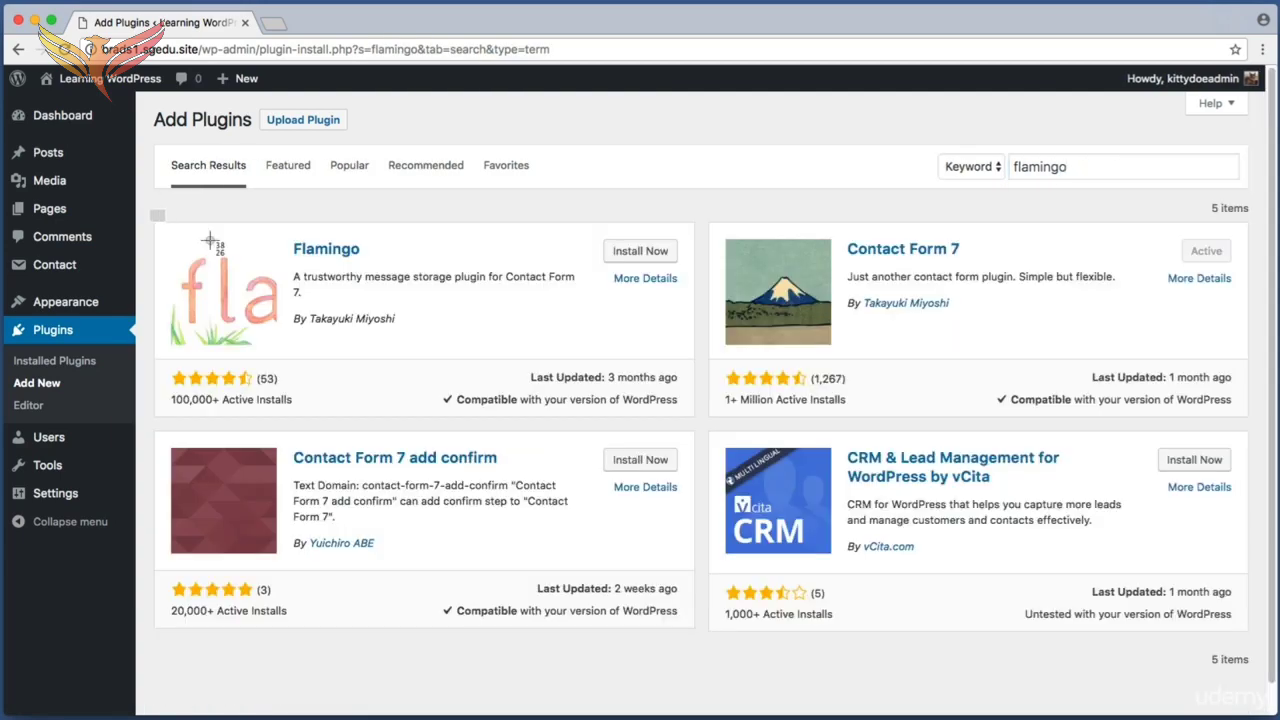
left_click_drag(152, 211, 700, 422)
left_click_drag(160, 389, 306, 410)
left_click_drag(170, 367, 284, 390)
left_click_drag(587, 235, 693, 272)
left_click(658, 251)
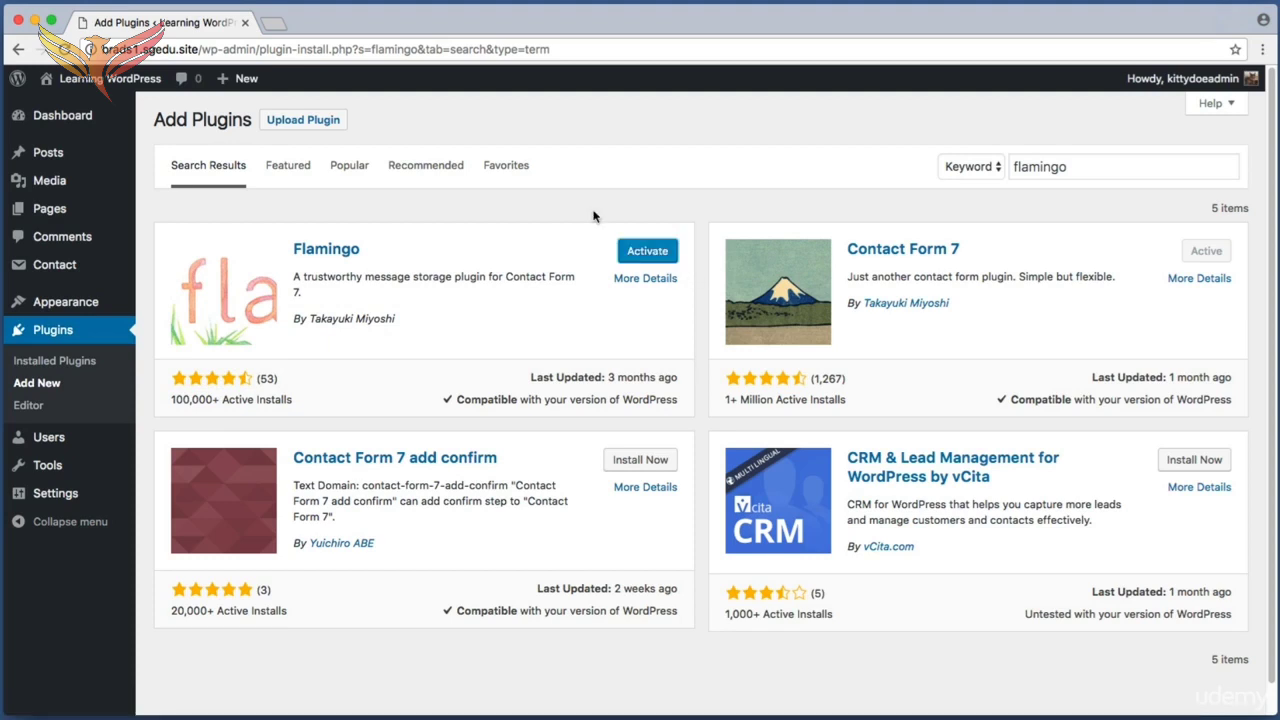
left_click_drag(600, 228, 700, 268)
left_click(640, 251)
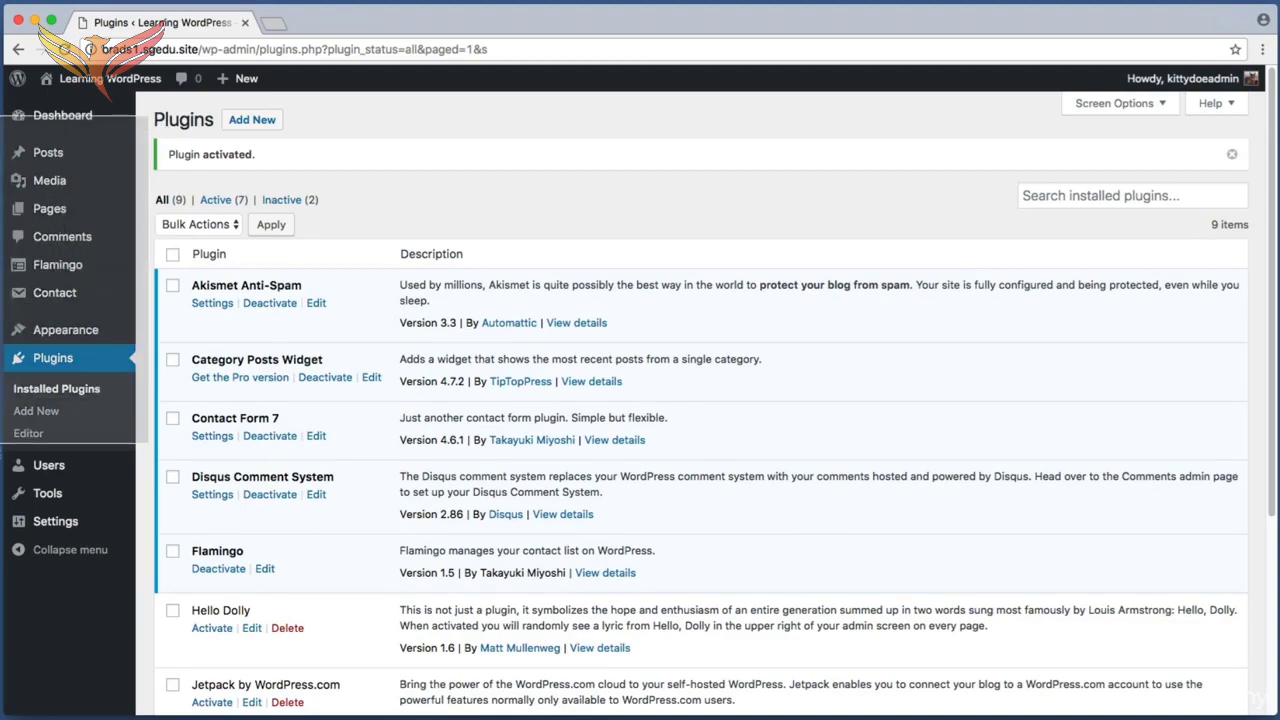
Step: Open the Flamingo Address Book and look over the listed contacts
mouse_move(86, 266)
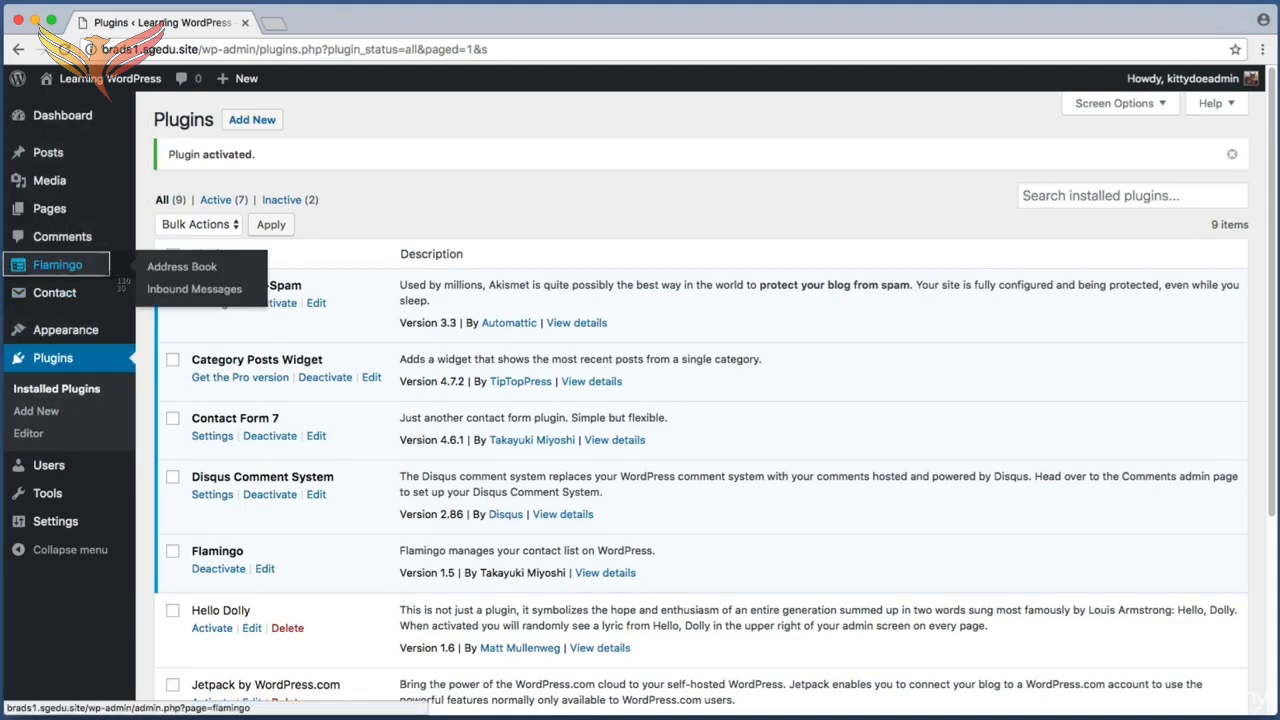
left_click(87, 266)
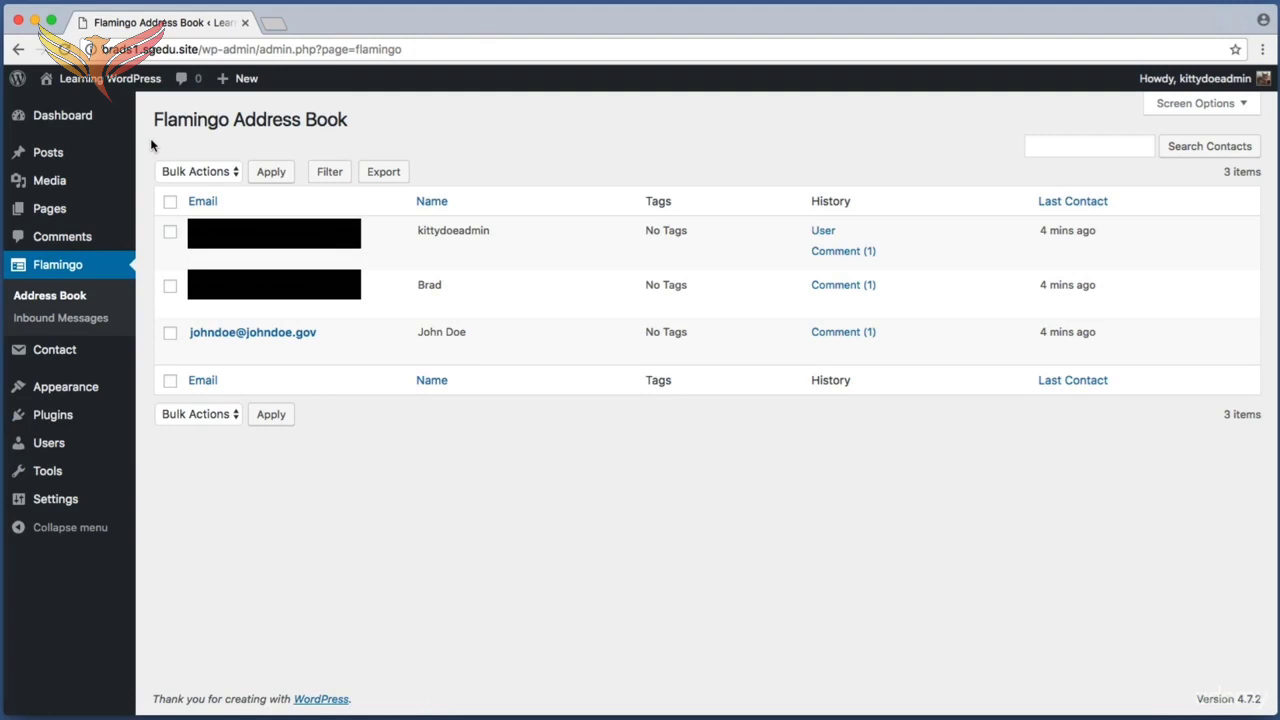
key("super+shift+4")
left_click_drag(235, 108, 402, 133)
key("super+shift+4")
left_click_drag(154, 208, 552, 484)
key("super+shift+4")
left_click_drag(1, 239, 142, 282)
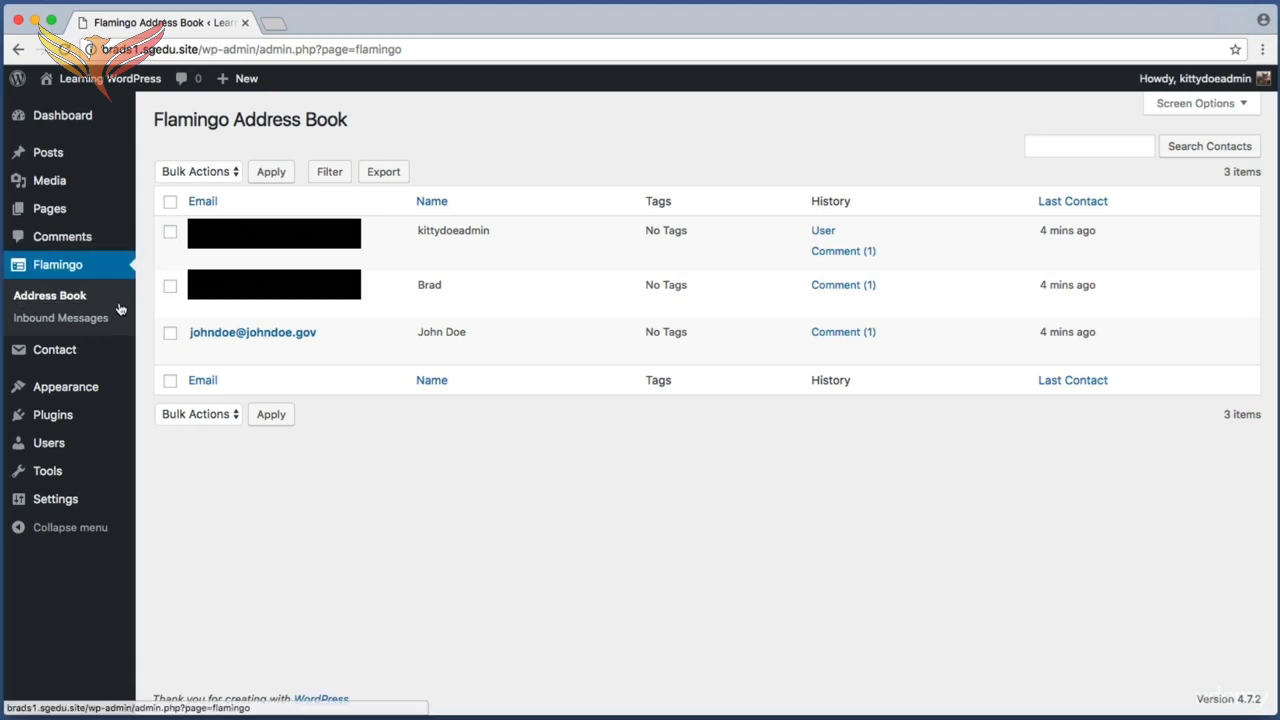
Step: Open Flamingo's Inbound Messages and check the list for stored messages
key("super+shift+4")
left_click_drag(8, 306, 121, 329)
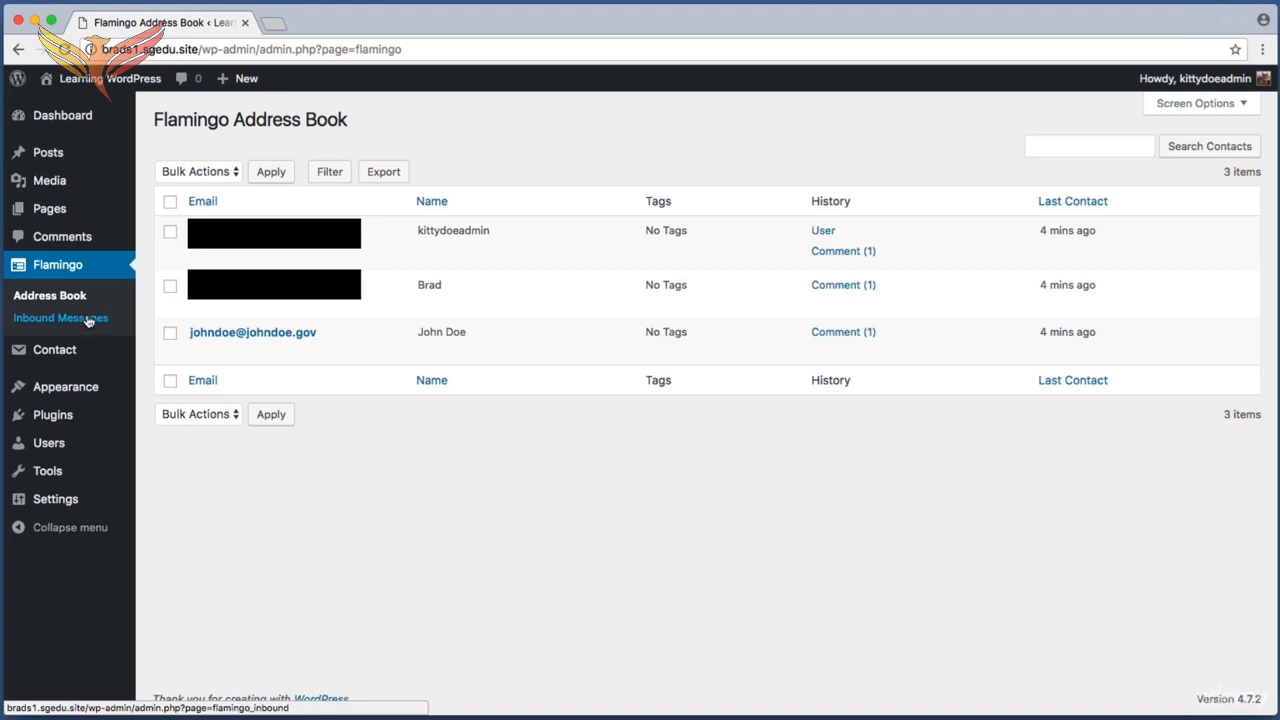
left_click(88, 320)
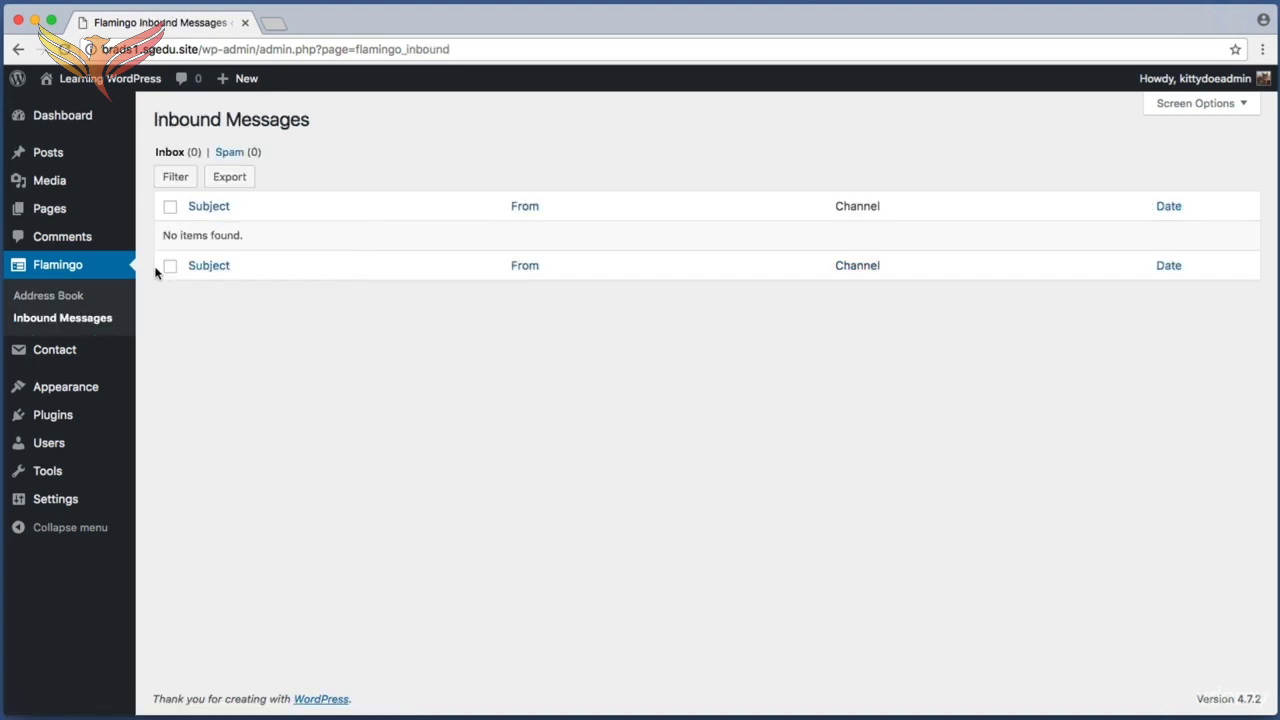
key("super+shift+4")
left_click_drag(160, 224, 271, 248)
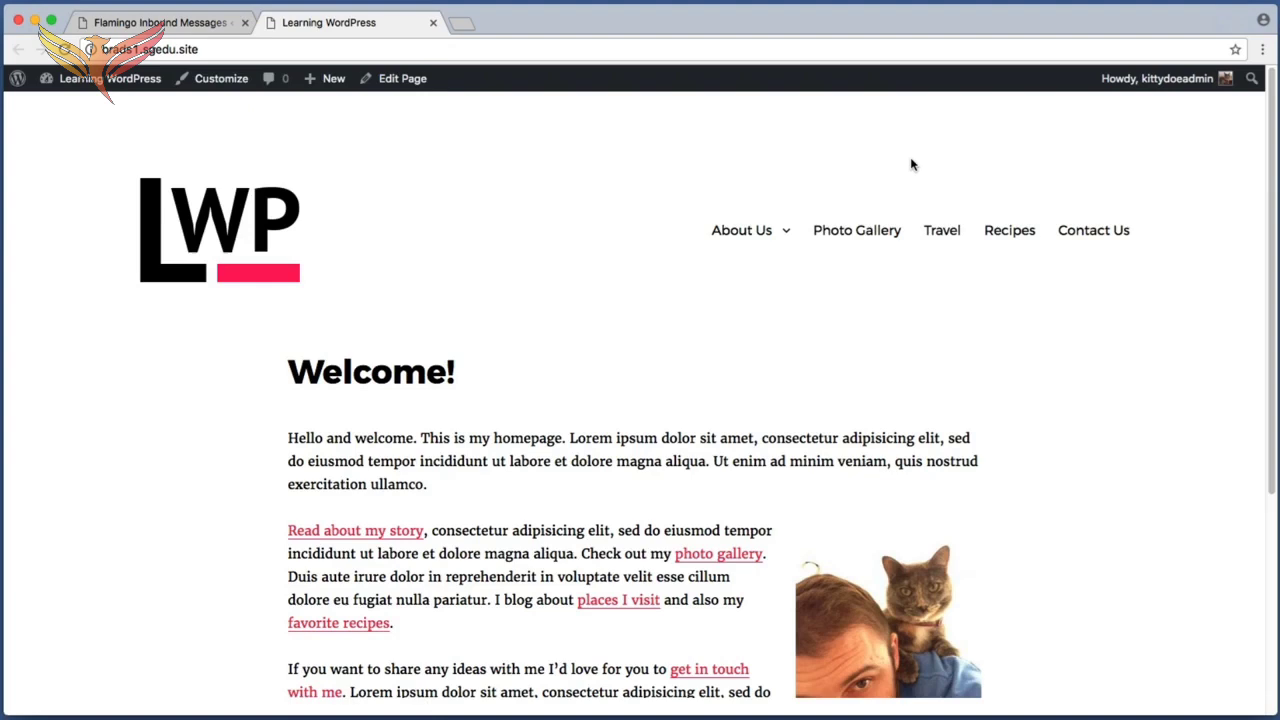
Step: Go to the Contact Us page from the public site's home page
key("super+shift+4")
left_click_drag(1044, 173, 1207, 280)
left_click(1101, 225)
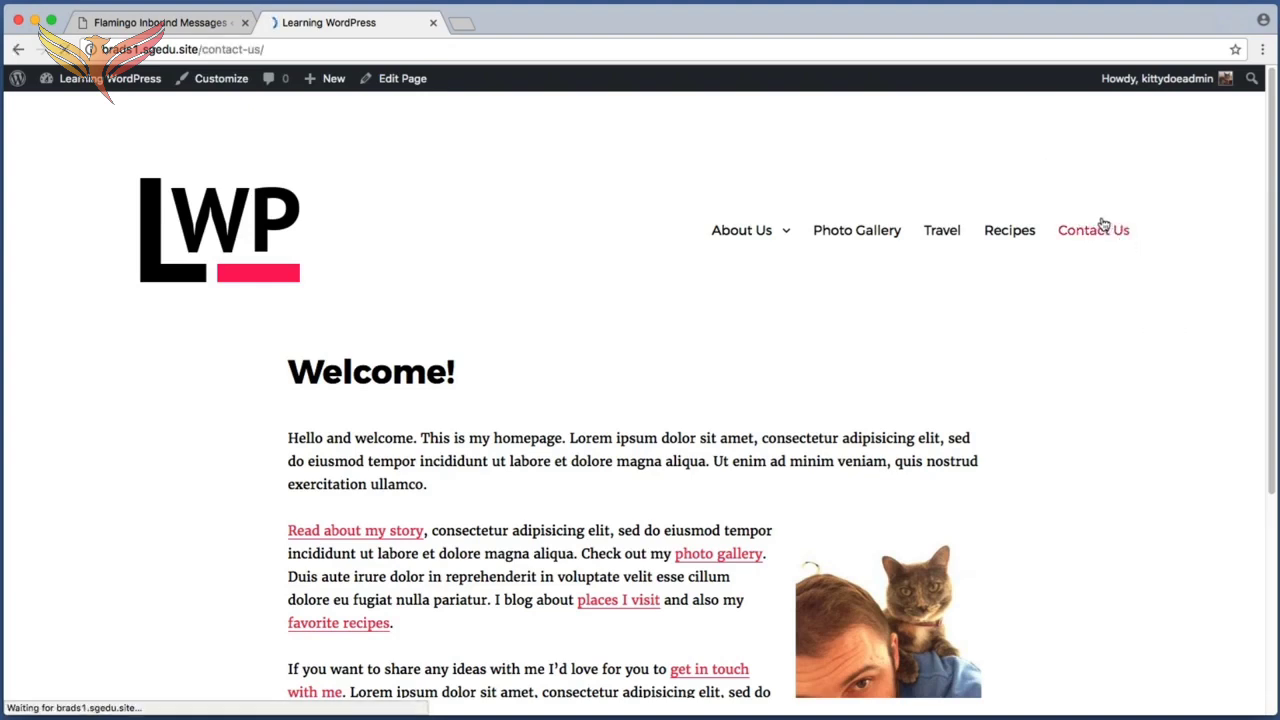
Step: Fill in the contact form's required name and email, and enter "Testing 123" as the subject
scroll(1186, 263, "down", 5)
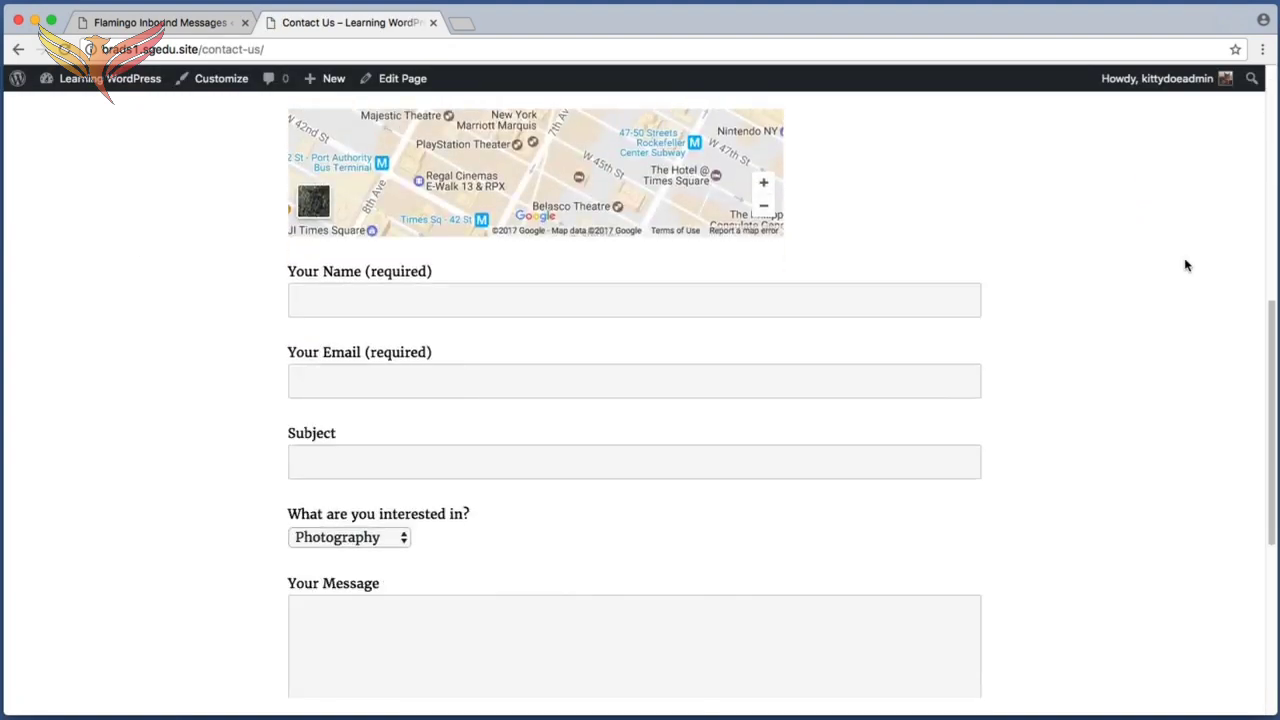
left_click(779, 262)
type("John 2 Doe")
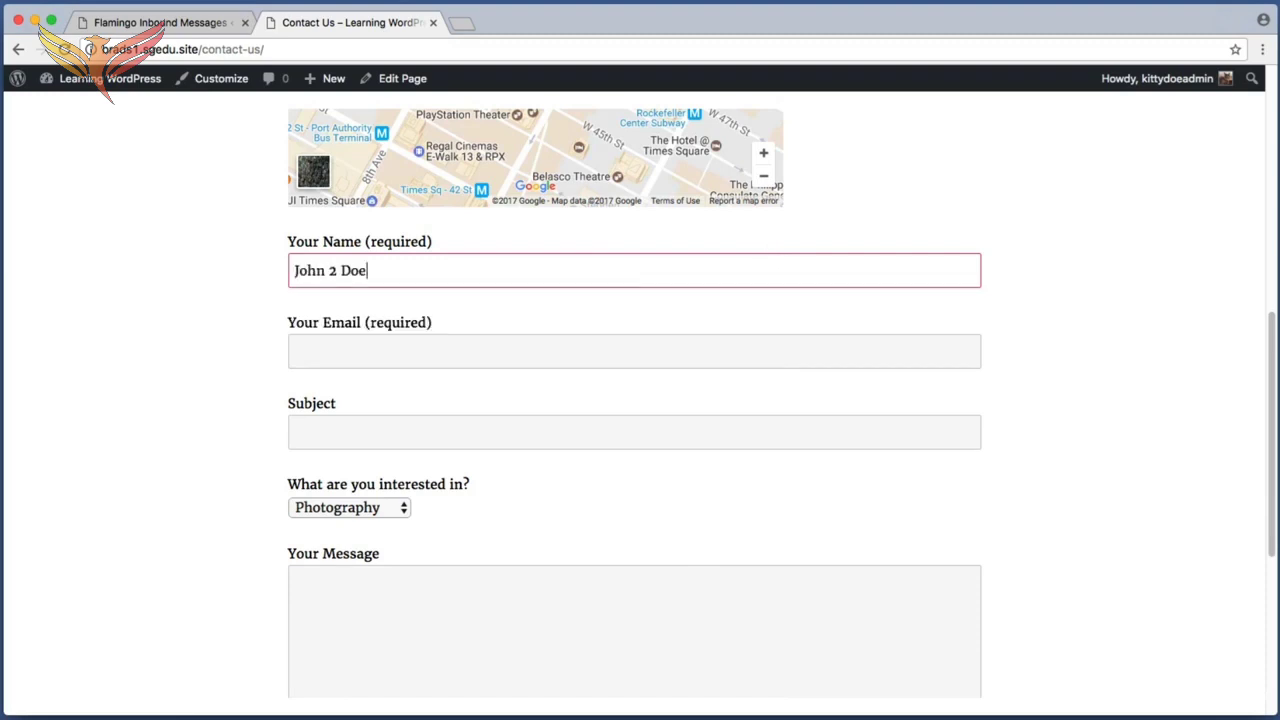
key("Tab")
type("john2doe@johndoe.gov")
key("Tab")
type("Testing ")
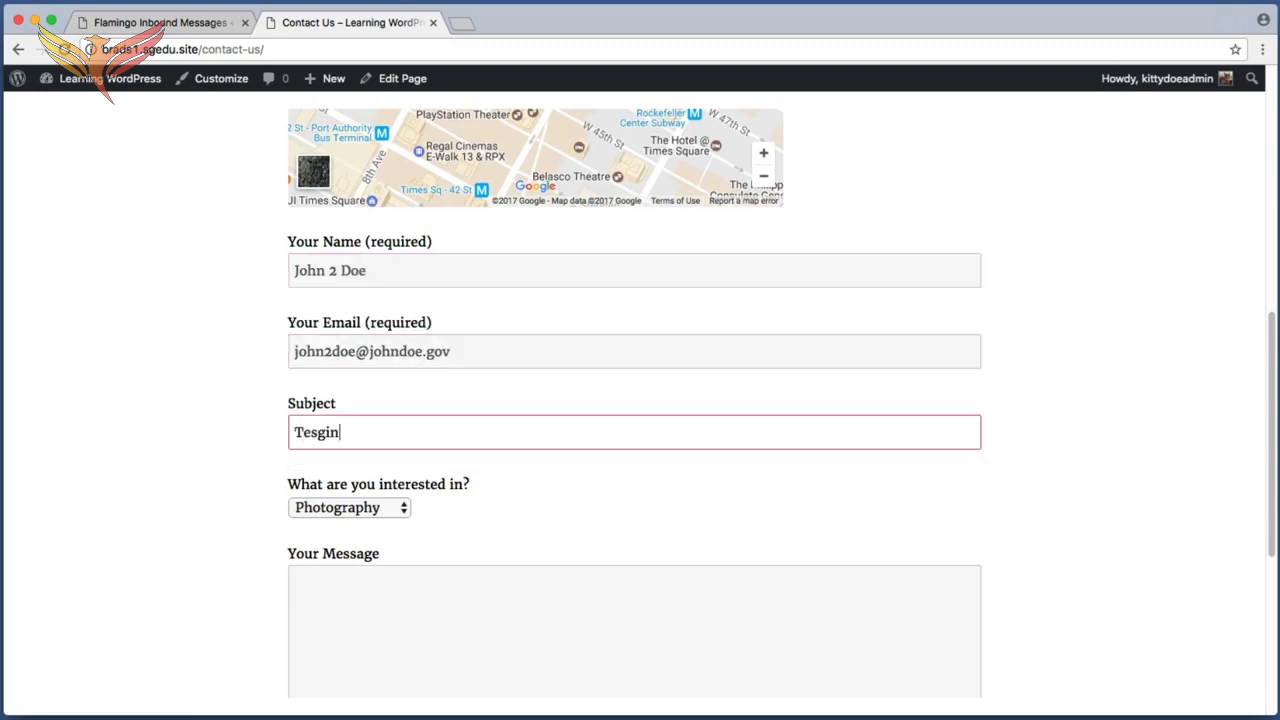
type("123")
Step: Choose Graphic Design as the interest and enter "The sky is blue today." as the message
left_click(349, 507)
left_click(345, 540)
left_click(374, 551)
type("The sky is blue today.")
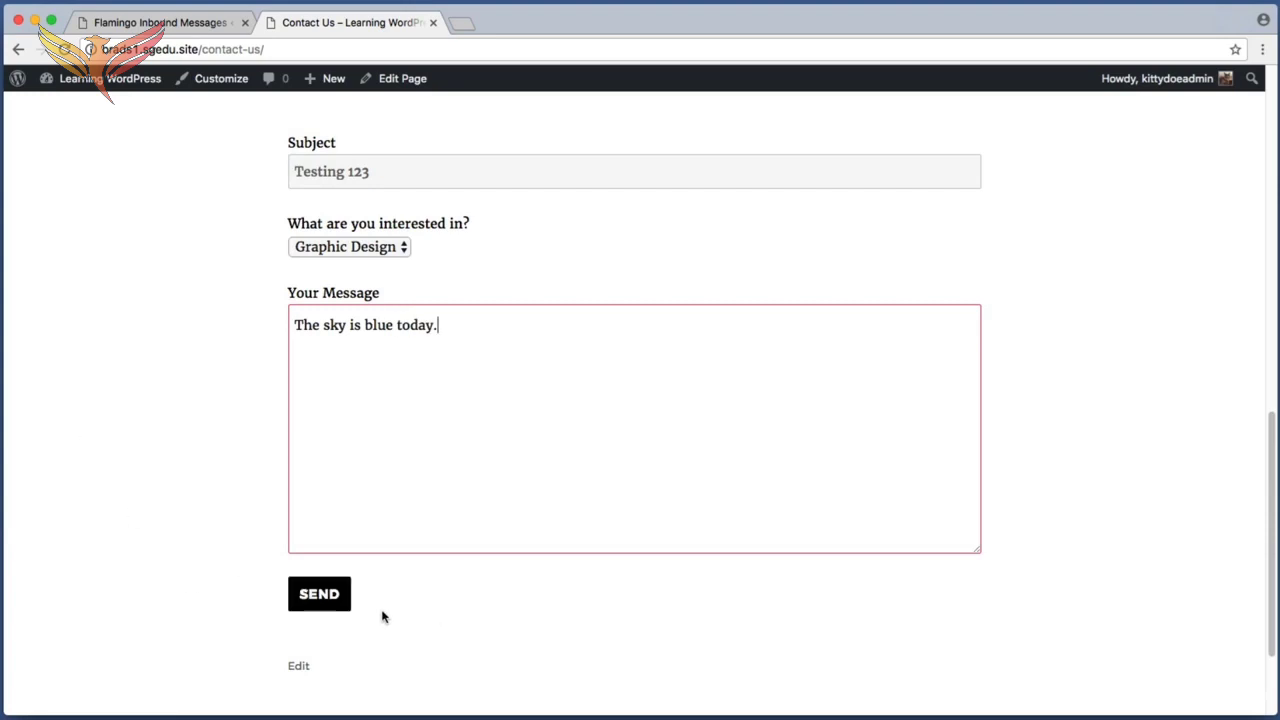
Step: Send the completed contact form
left_click(320, 594)
left_click_drag(297, 654, 628, 654)
left_click(628, 654)
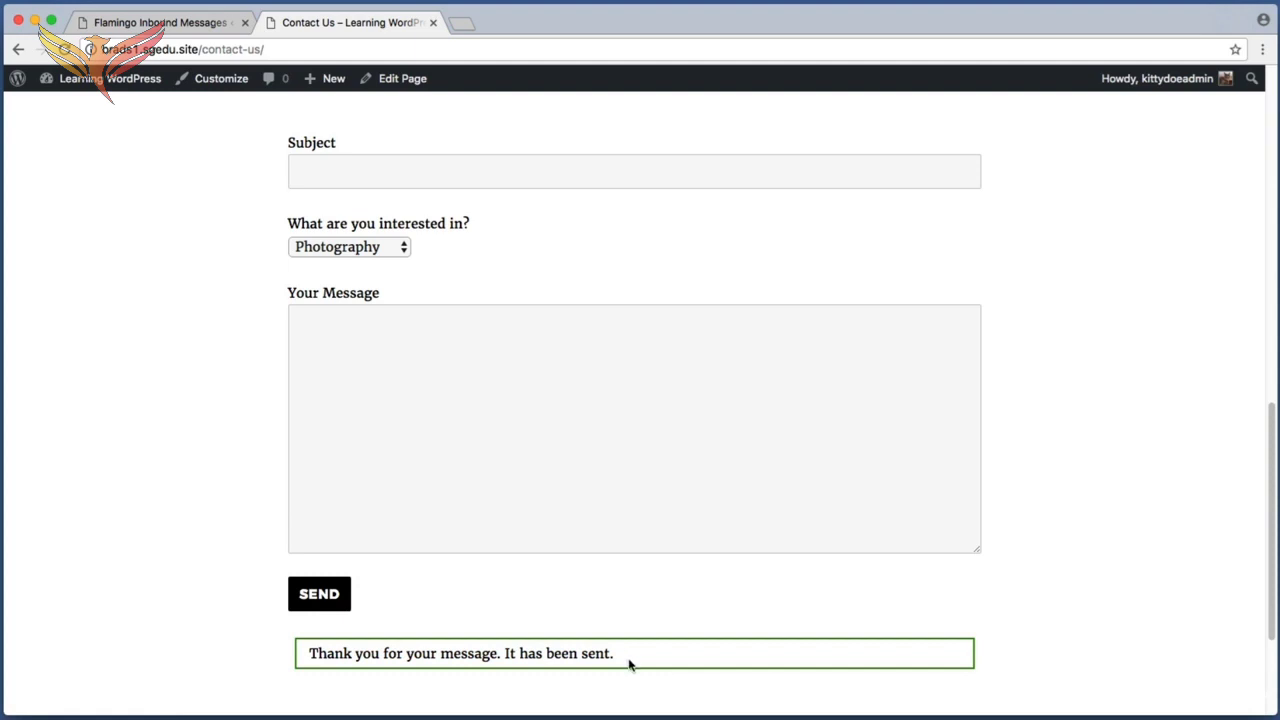
Step: Return to the Flamingo admin page and reload Inbound Messages to check for the new submission
left_click(151, 20)
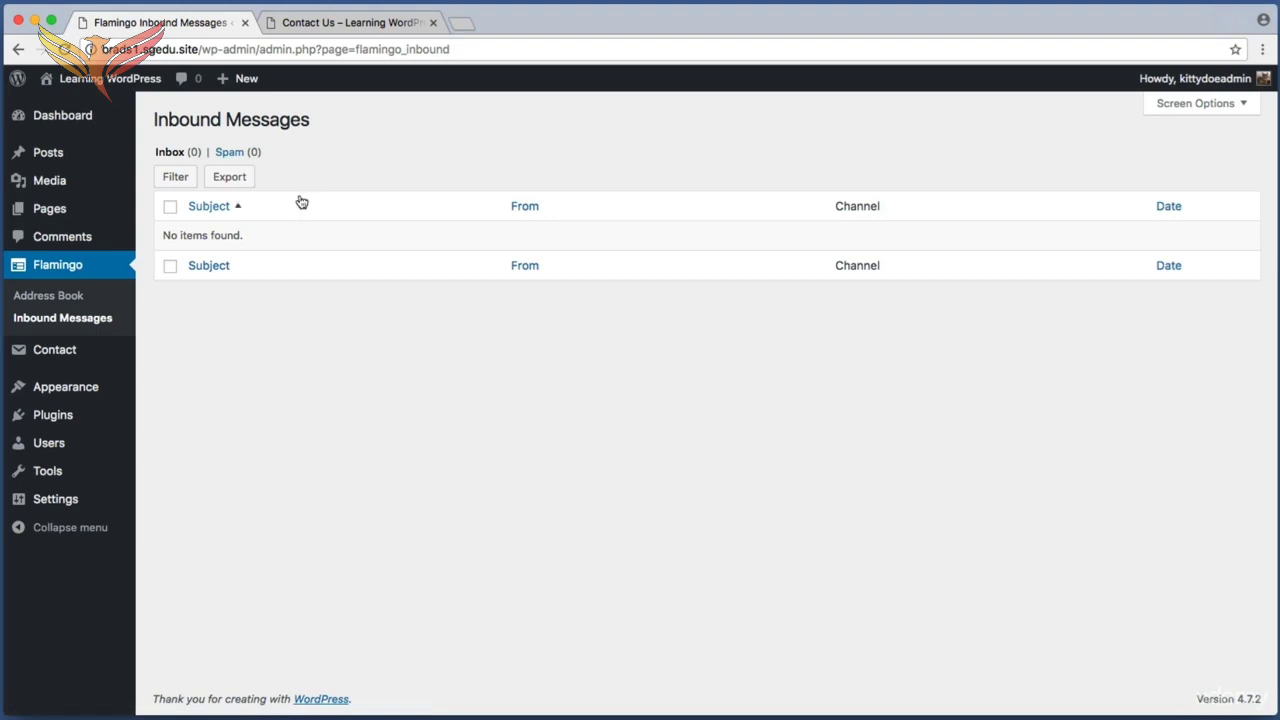
left_click_drag(4, 252, 120, 278)
left_click(89, 320)
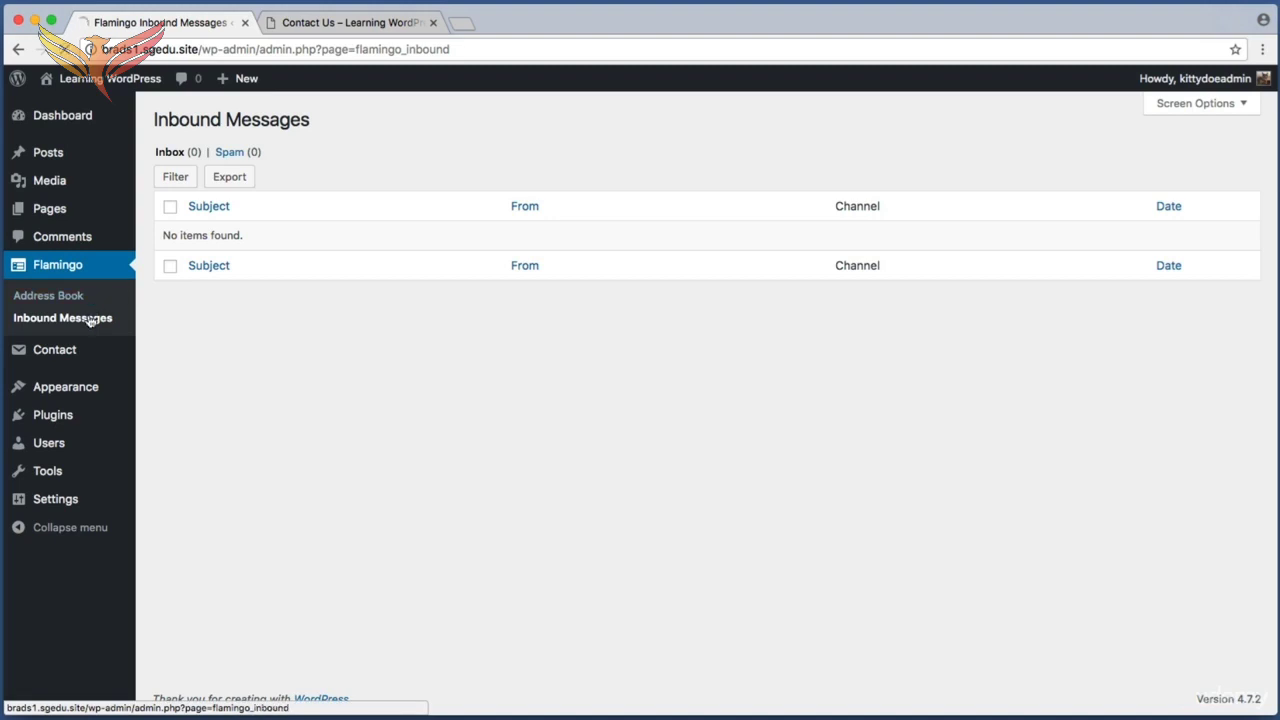
key("super+shift+4")
left_click_drag(148, 220, 478, 270)
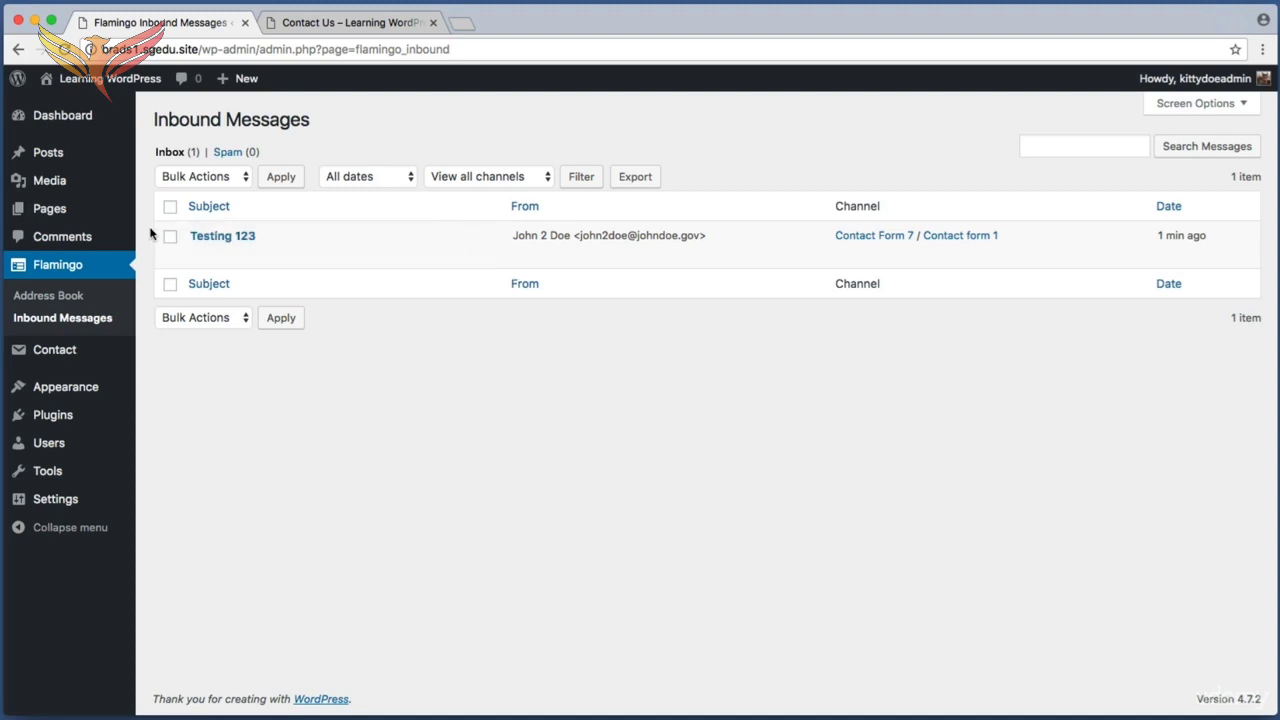
Step: Open the inbound message with the subject "Testing 123"
key("super+shift+4")
left_click_drag(152, 222, 800, 262)
key("super+shift+4")
left_click_drag(169, 224, 300, 246)
key("Escape")
key("super+shift+4")
left_click_drag(188, 222, 305, 244)
left_click(238, 236)
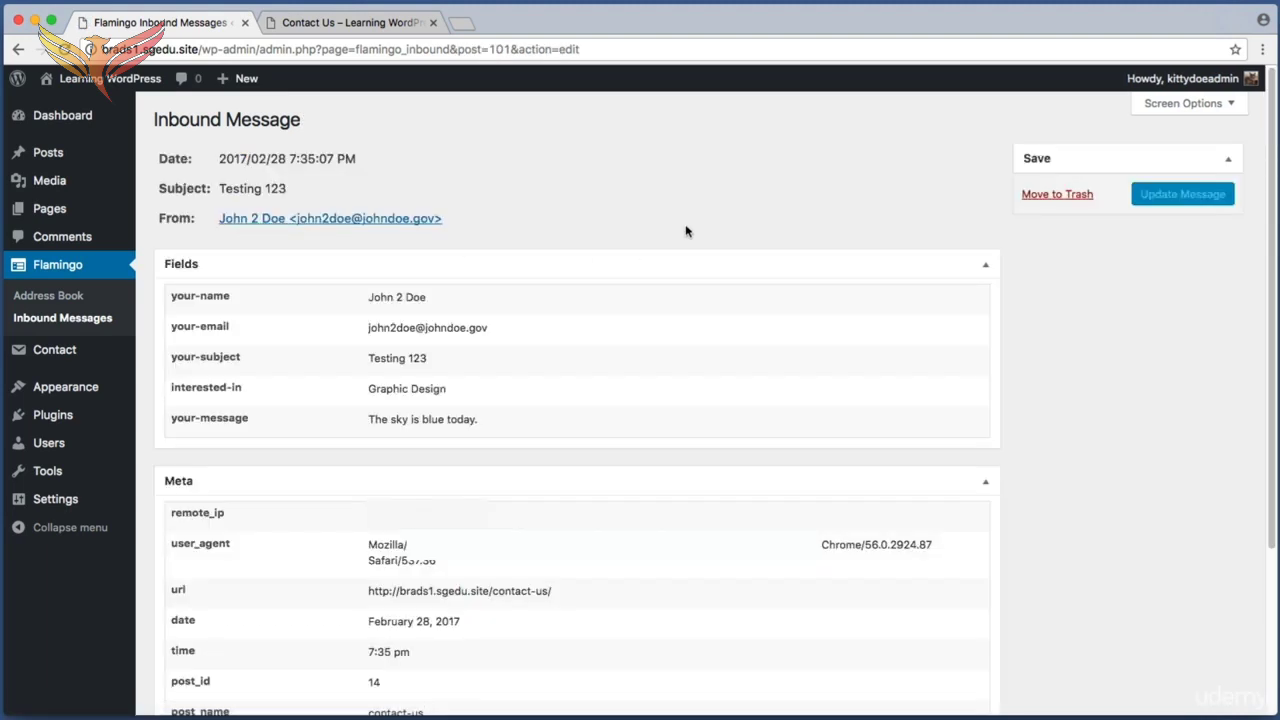
Step: Review the message's submitted name, email, interest and message text, and return to the Inbound Messages list
key("super+shift+4")
left_click_drag(364, 284, 517, 344)
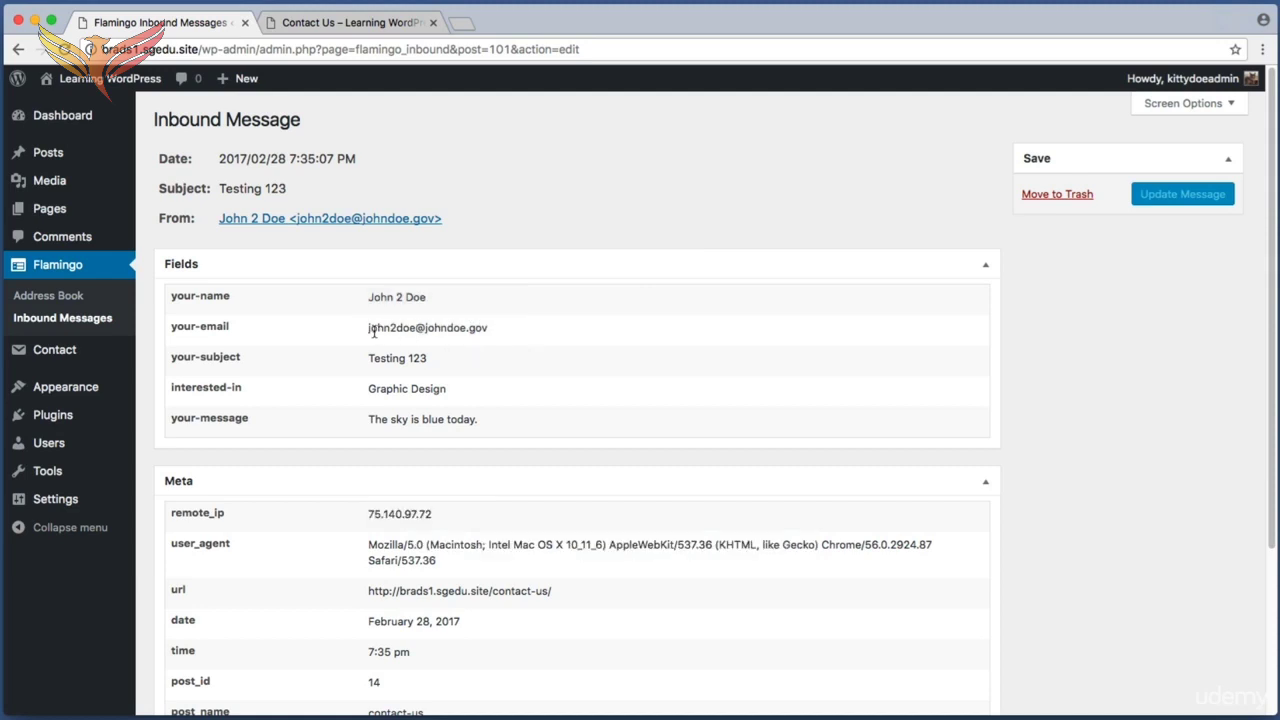
left_click_drag(361, 374, 489, 407)
left_click_drag(351, 410, 509, 430)
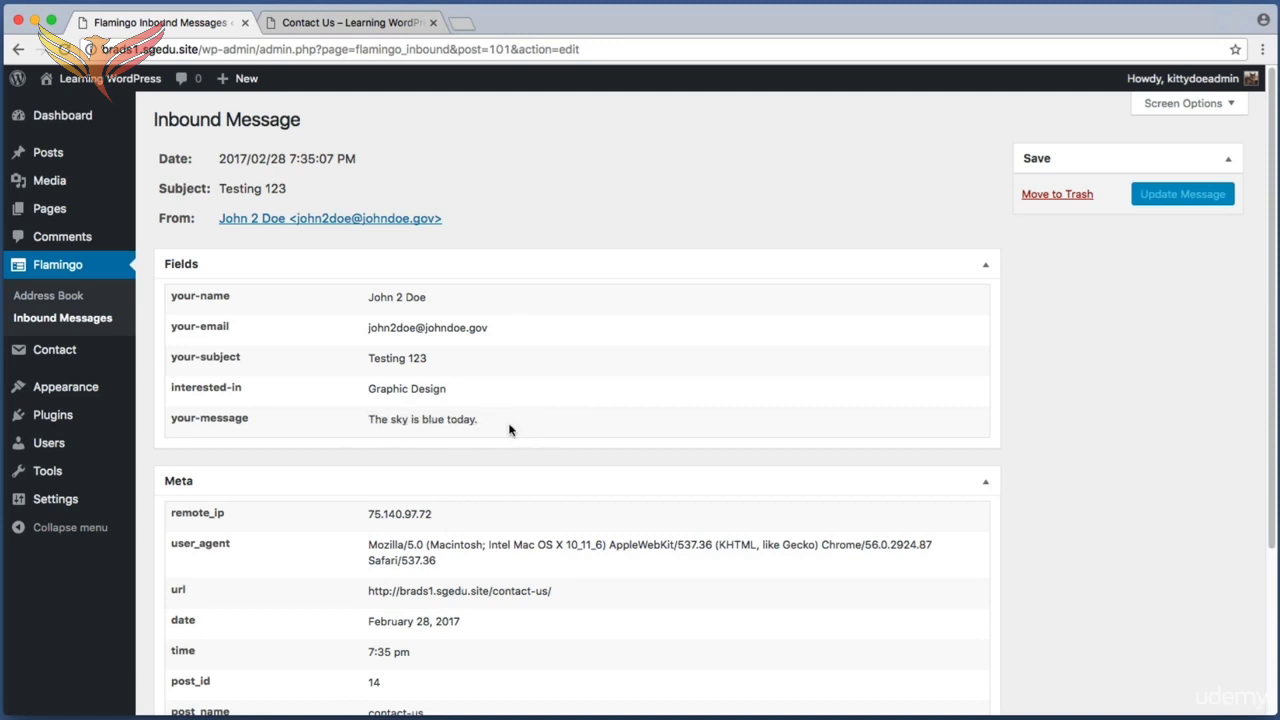
left_click(108, 319)
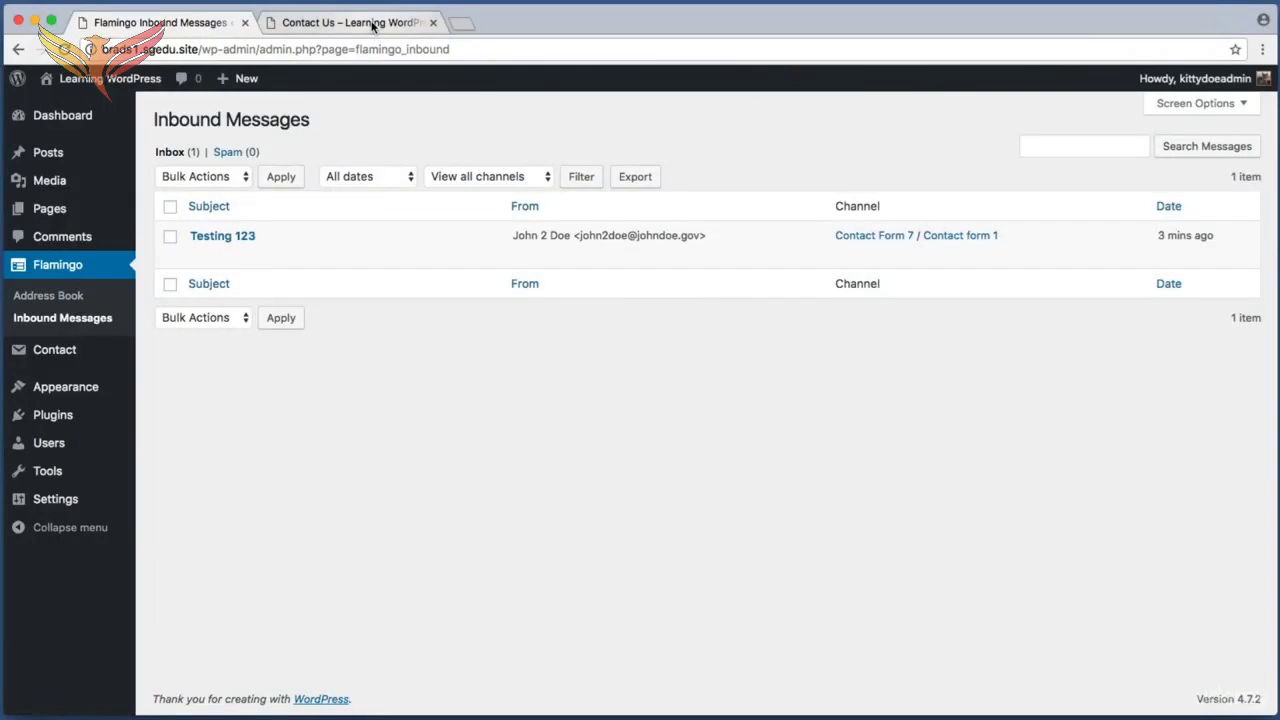
Step: Return to the public Contact Us page and look over the contact form's fields
left_click(372, 26)
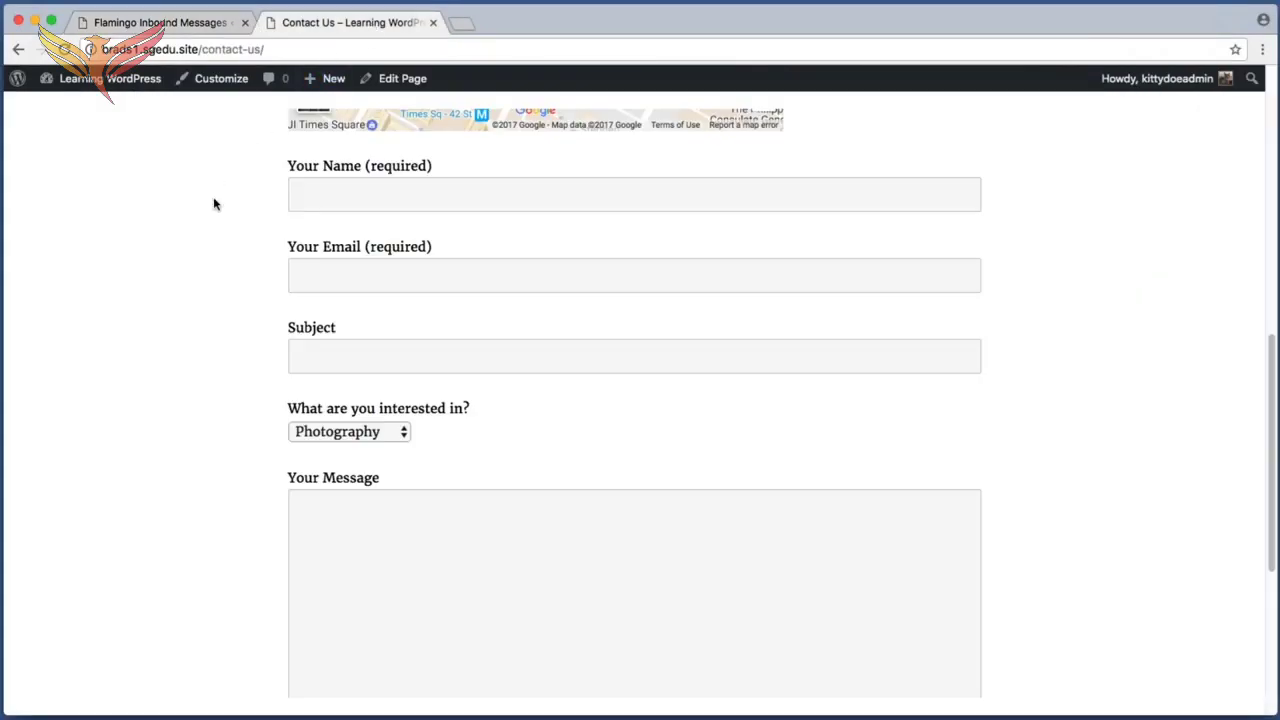
key("super+shift+4")
left_click_drag(263, 147, 1007, 443)
key("super+shift+4")
left_click_drag(283, 143, 997, 409)
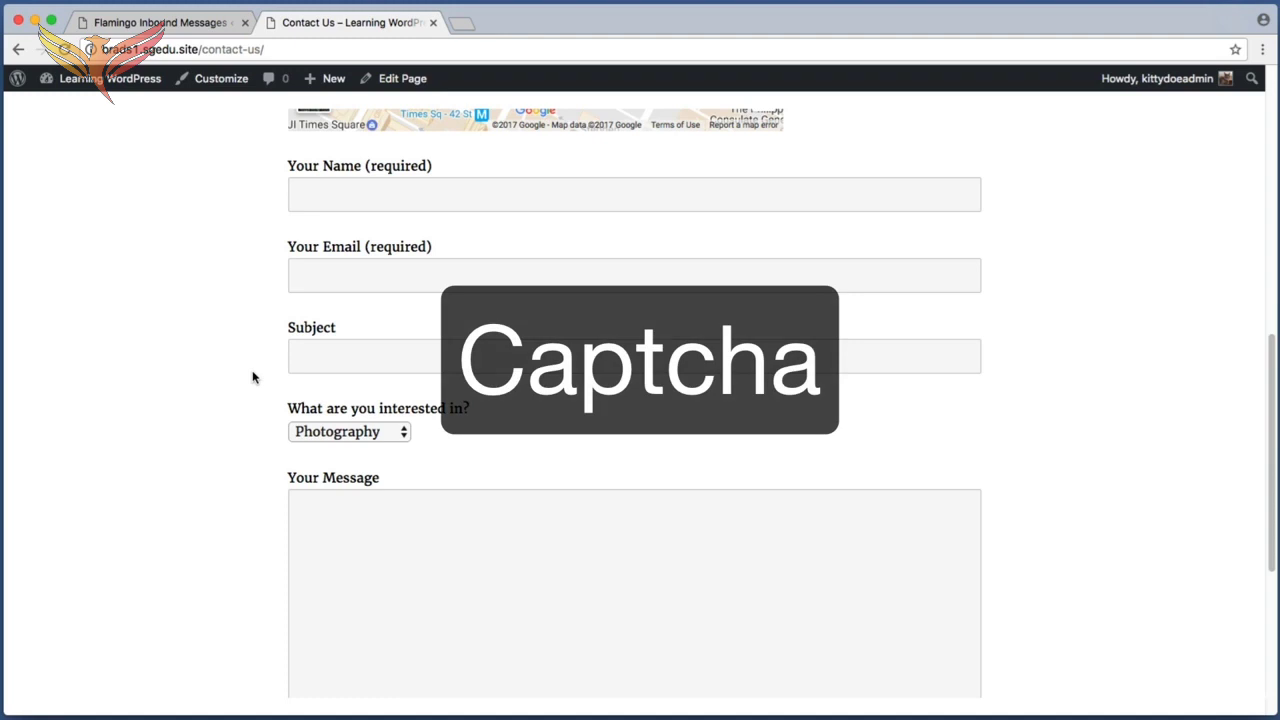
key("super+shift+4")
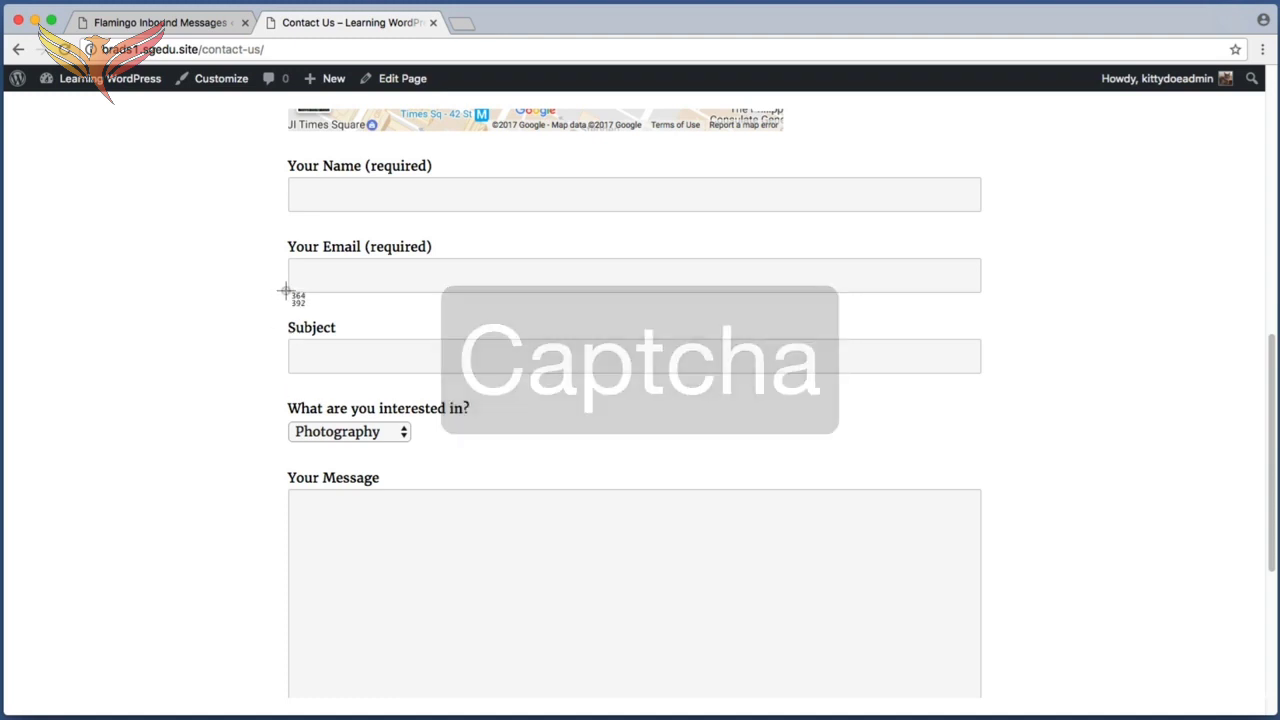
left_click_drag(284, 291, 1082, 337)
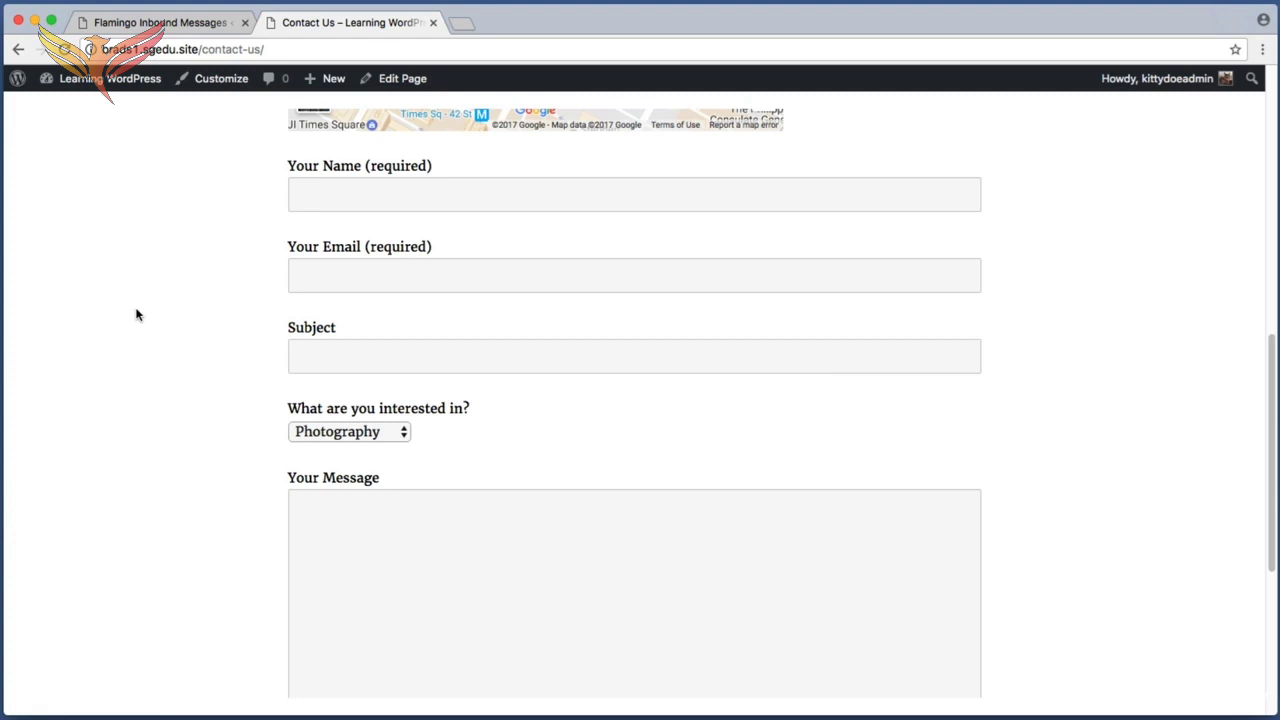
scroll(137, 314, "down", 5)
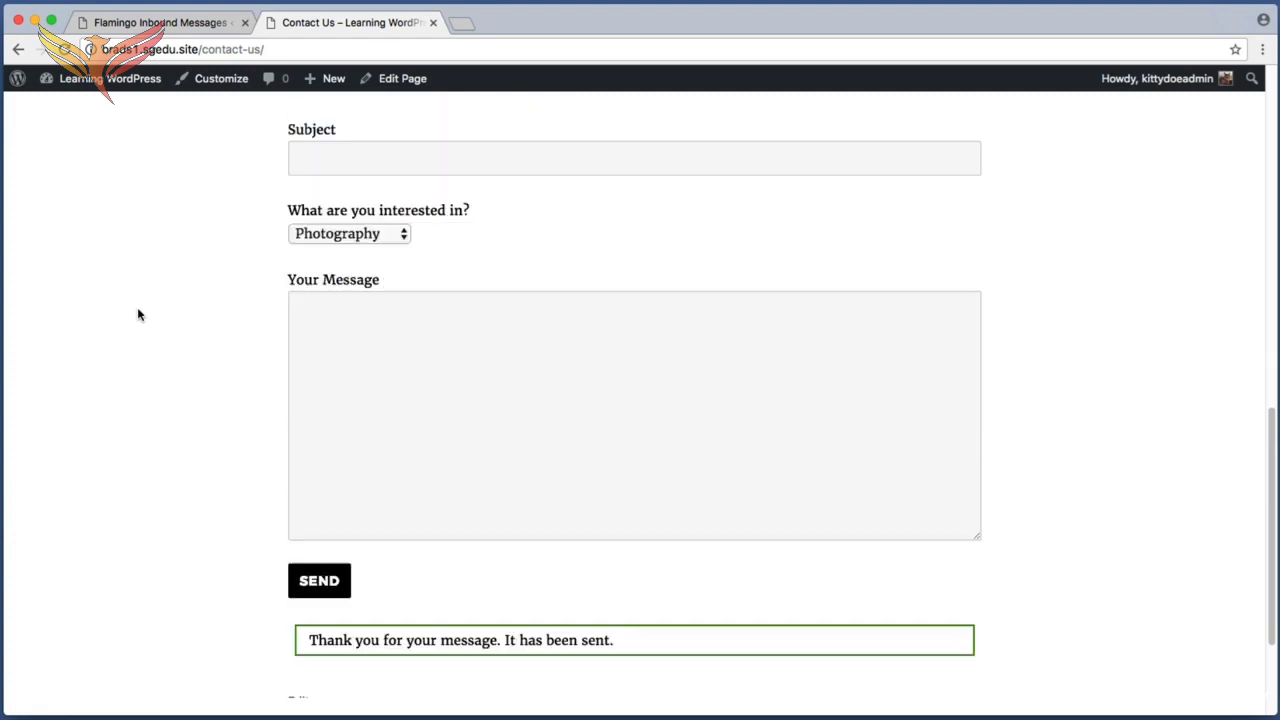
key("super+shift+4")
left_click_drag(264, 439, 222, 457)
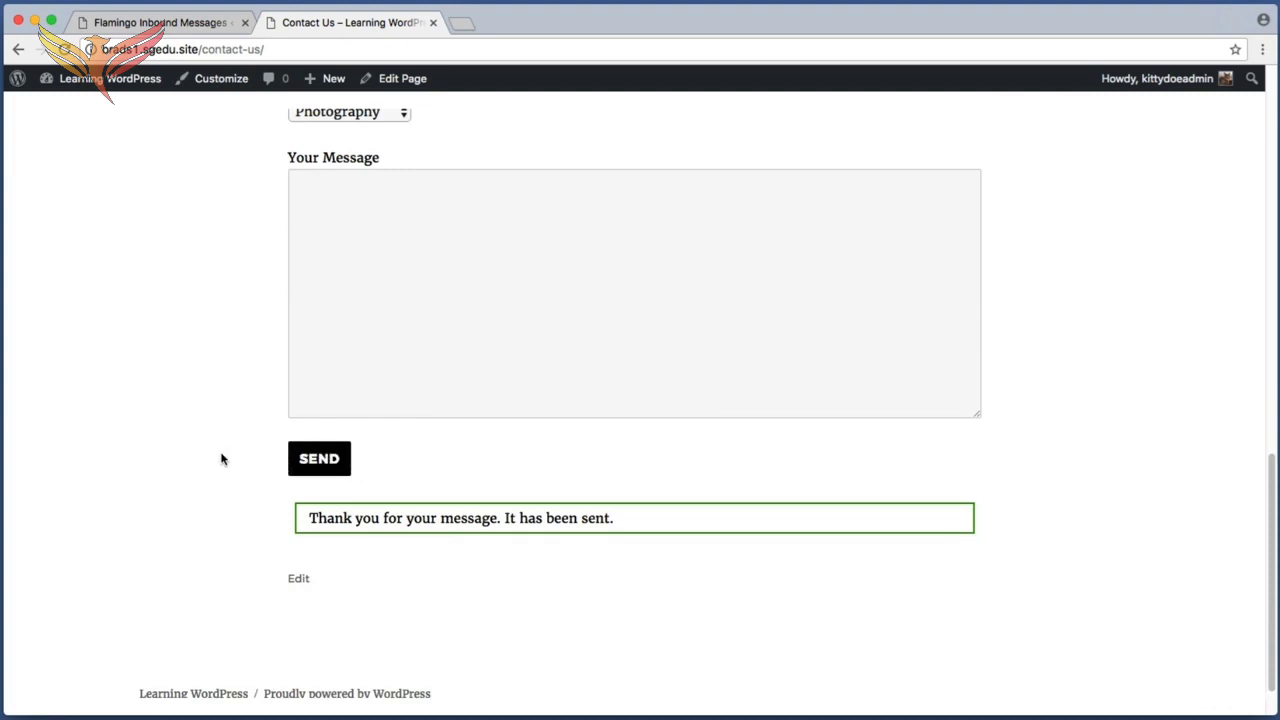
scroll(222, 458, "up", 8)
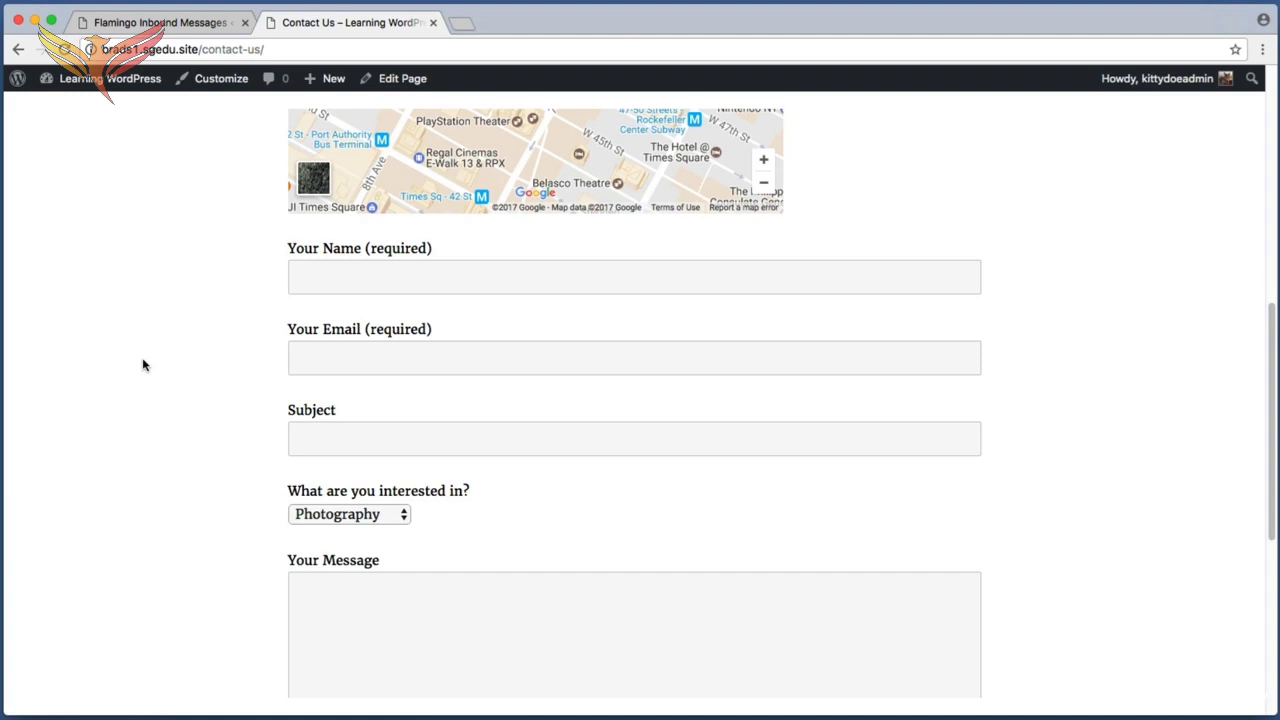
Step: Return to the WordPress admin and open the Integration page of the Contact plugin, showing its reCAPTCHA section
left_click(180, 28)
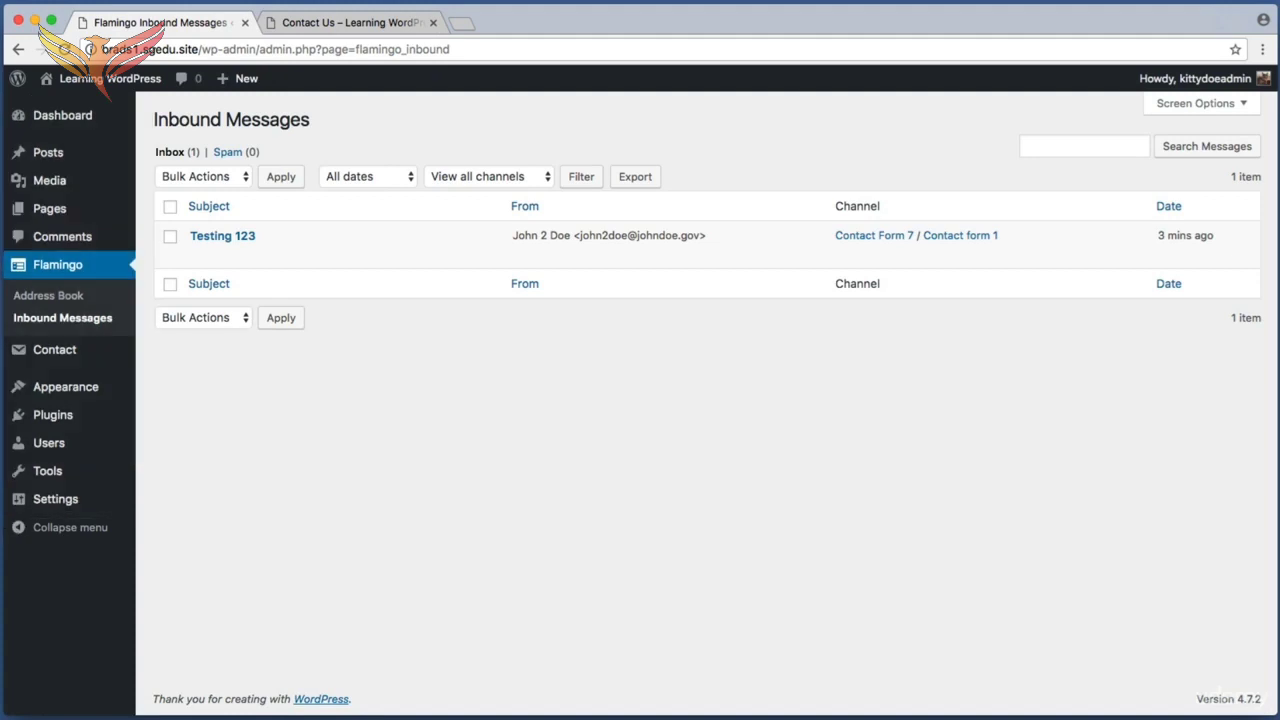
mouse_move(63, 351)
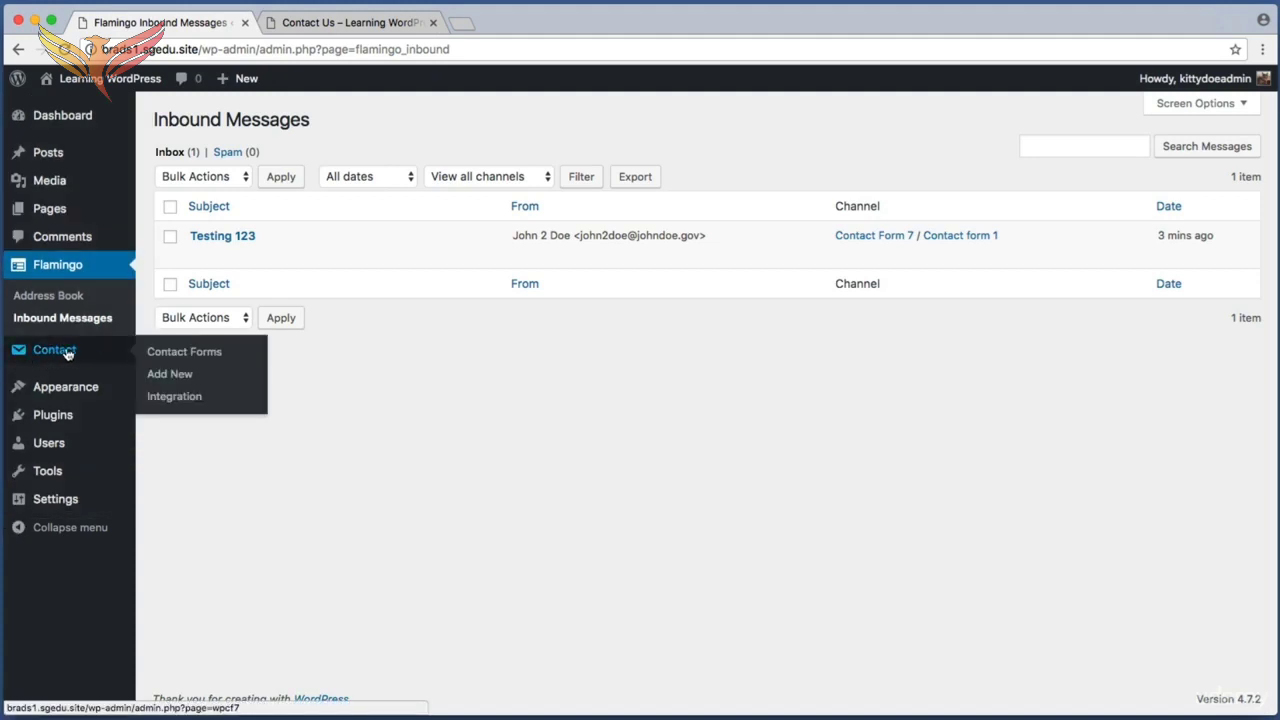
left_click(197, 398)
key("super+shift+4")
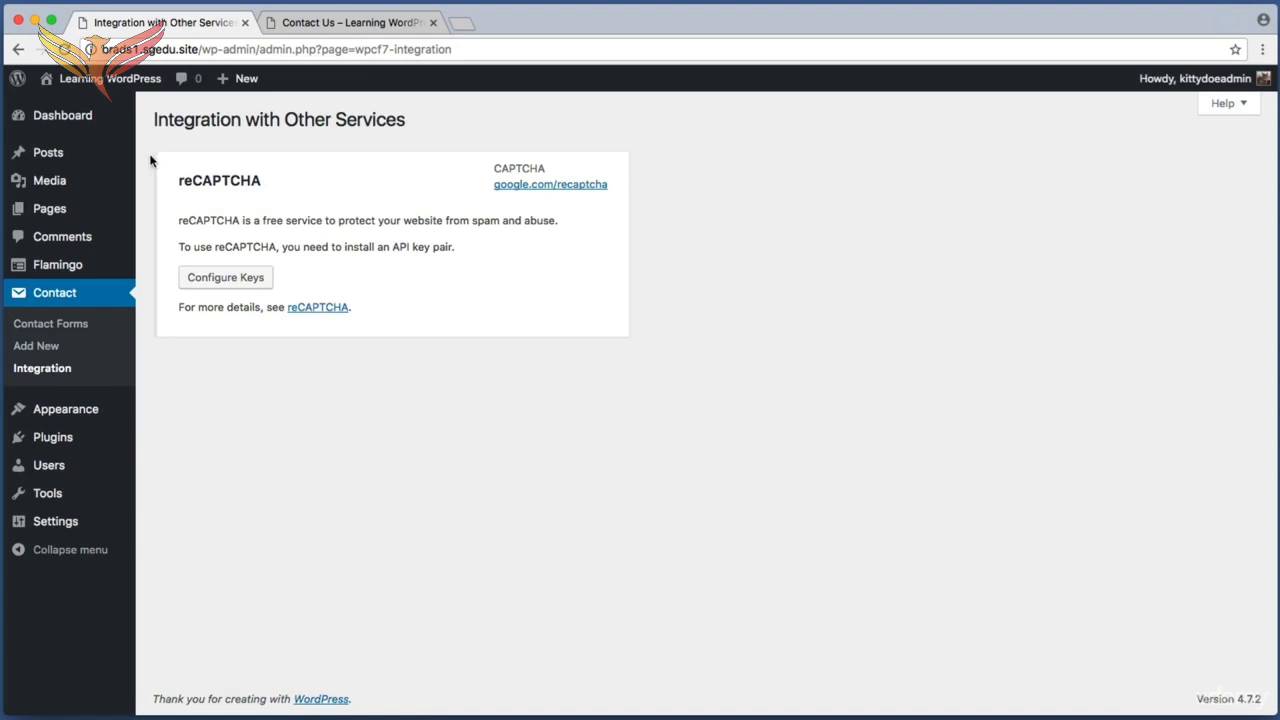
left_click_drag(168, 167, 290, 205)
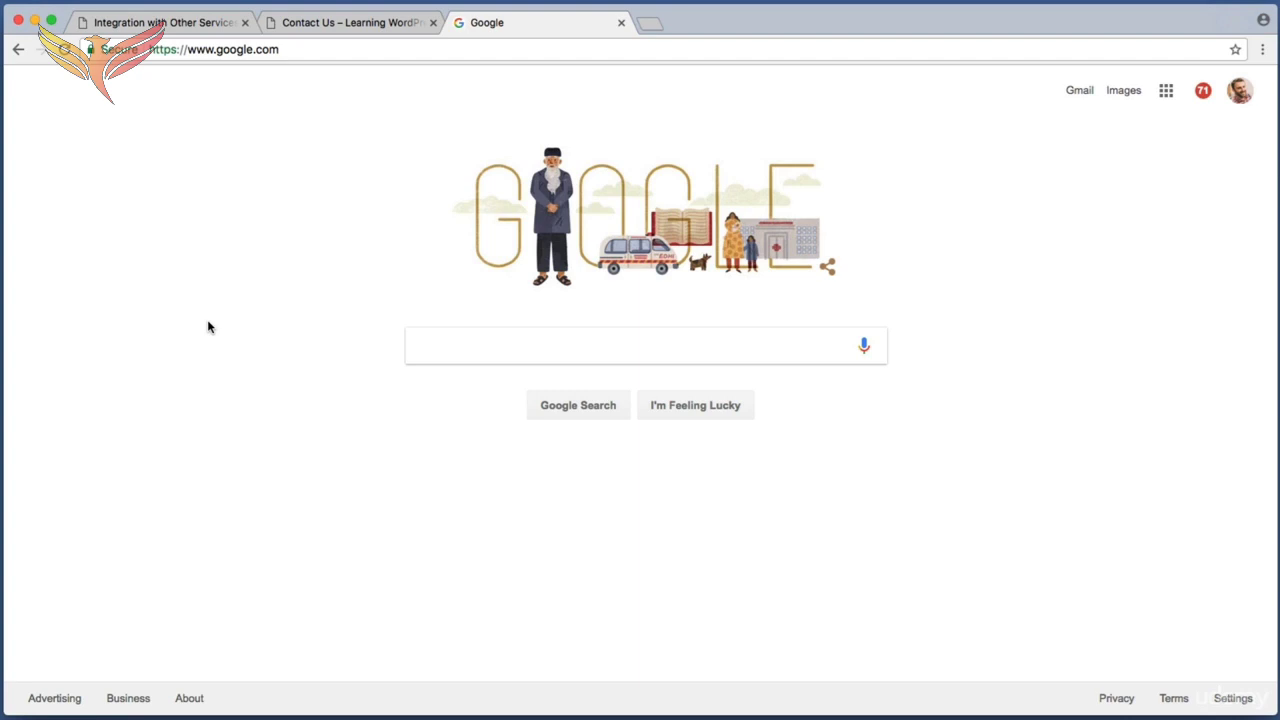
Step: Search Google for "google recaptcha"
left_click(443, 342)
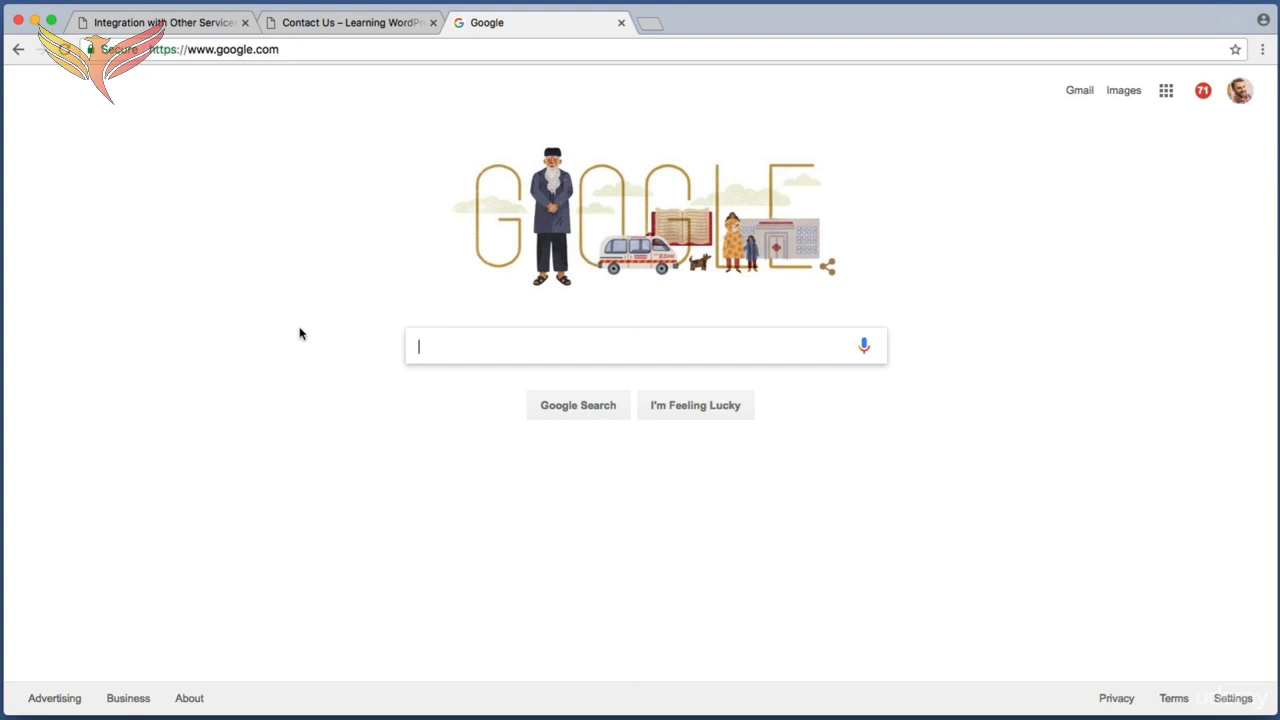
type("google re")
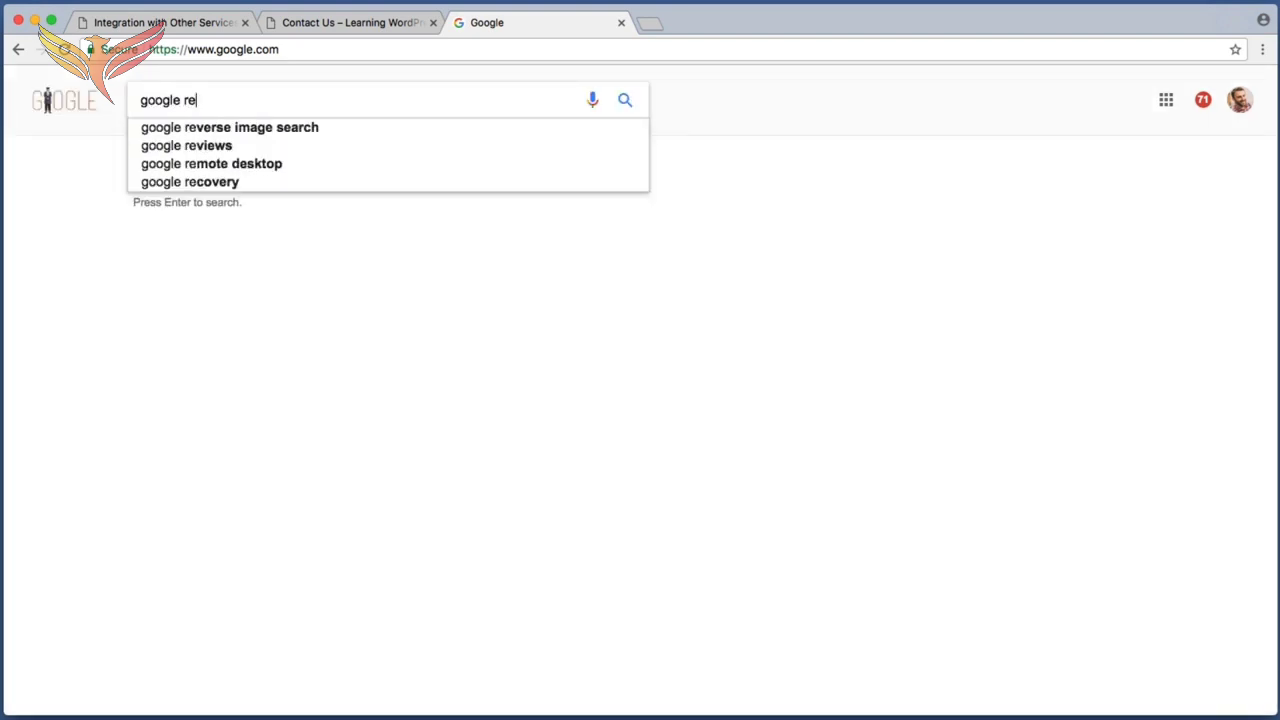
type("captcha")
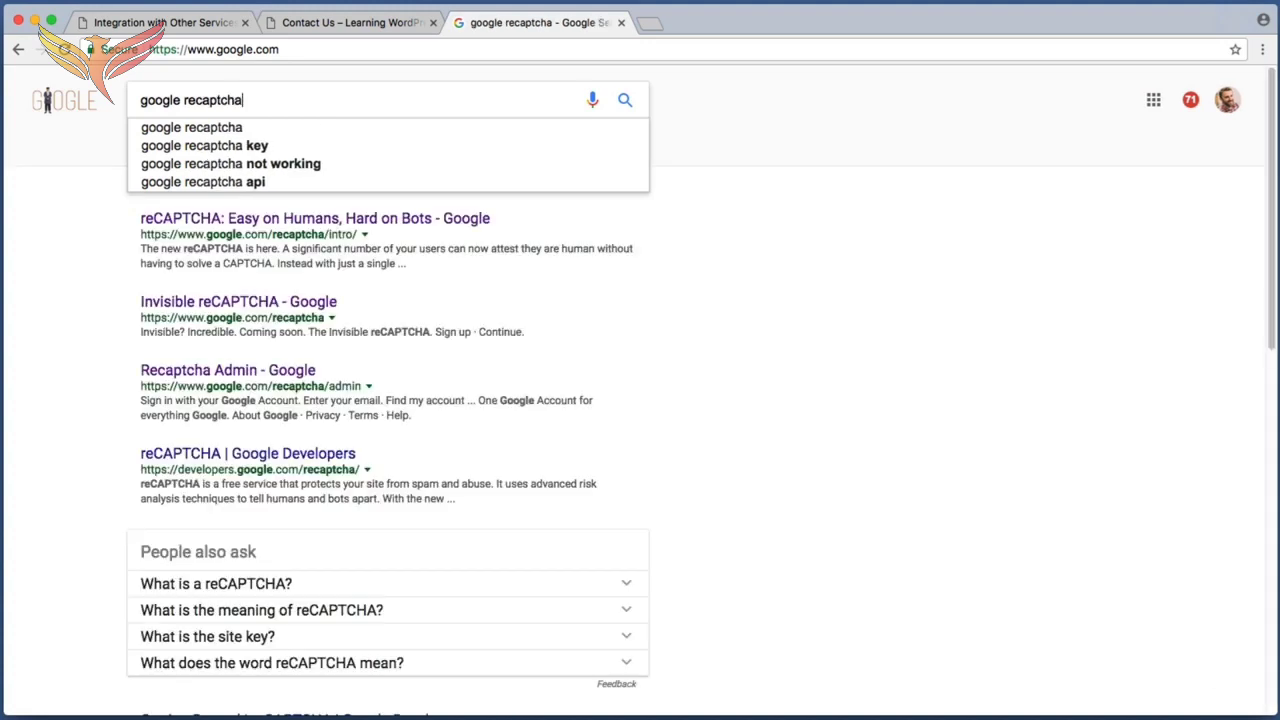
key("Return")
Step: Open the "reCAPTCHA: Easy on Humans, Hard on Bots" result and go on to the Get reCAPTCHA site registration page
key("super+shift+4")
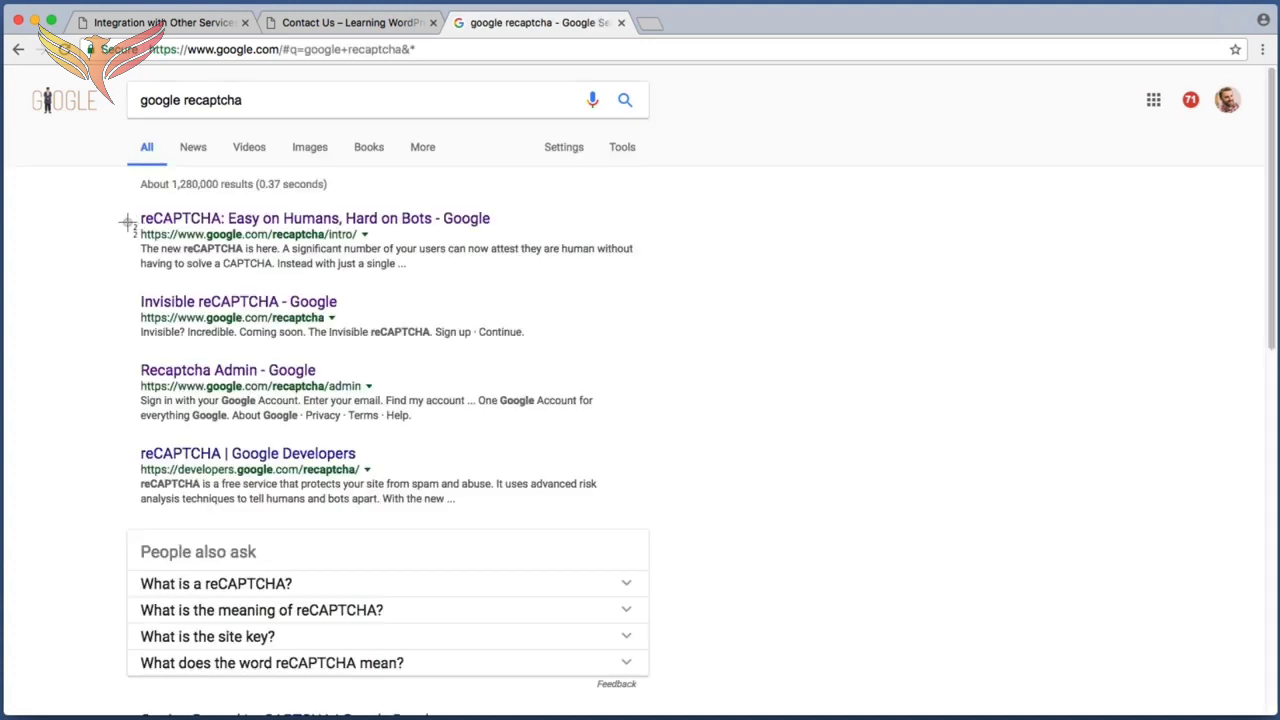
left_click_drag(126, 226, 381, 244)
left_click(392, 218)
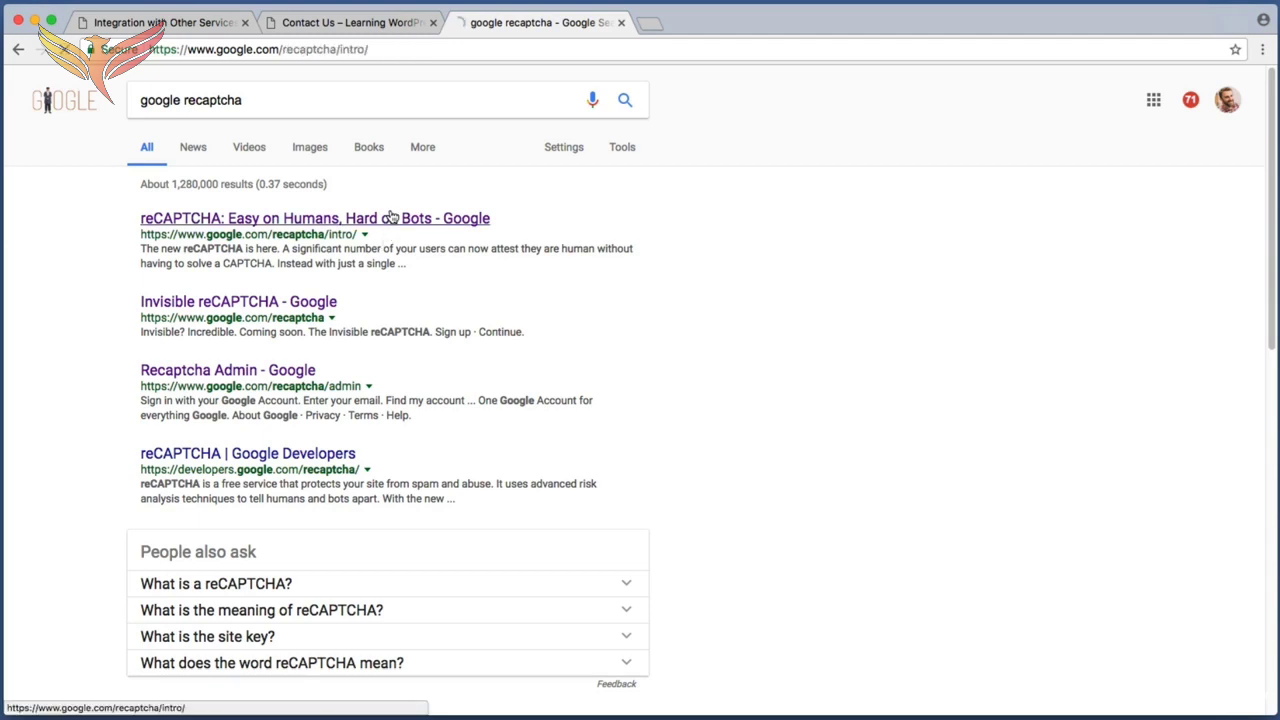
key("super+shift+4")
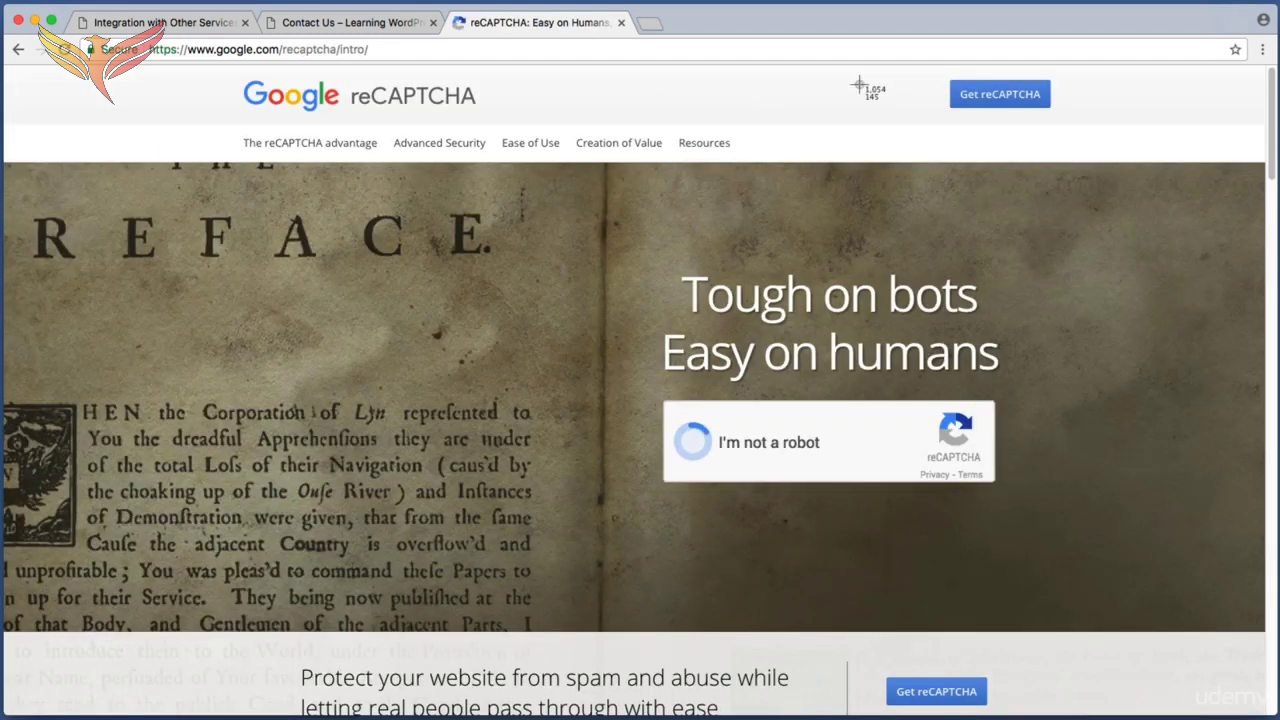
left_click_drag(892, 68, 1109, 123)
left_click(1012, 104)
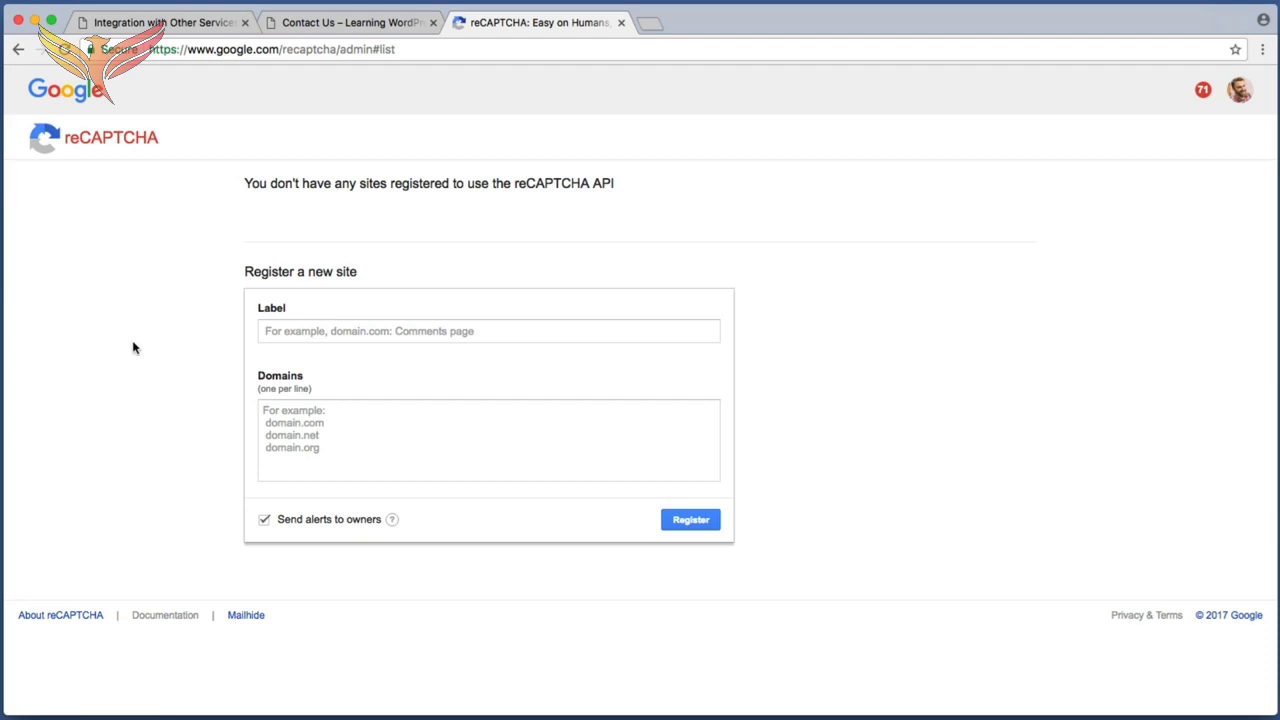
Step: Label the new reCAPTCHA site "Learning WordPress Contact Form Page"
key("super+shift+4")
left_click_drag(205, 242, 818, 592)
left_click(310, 332)
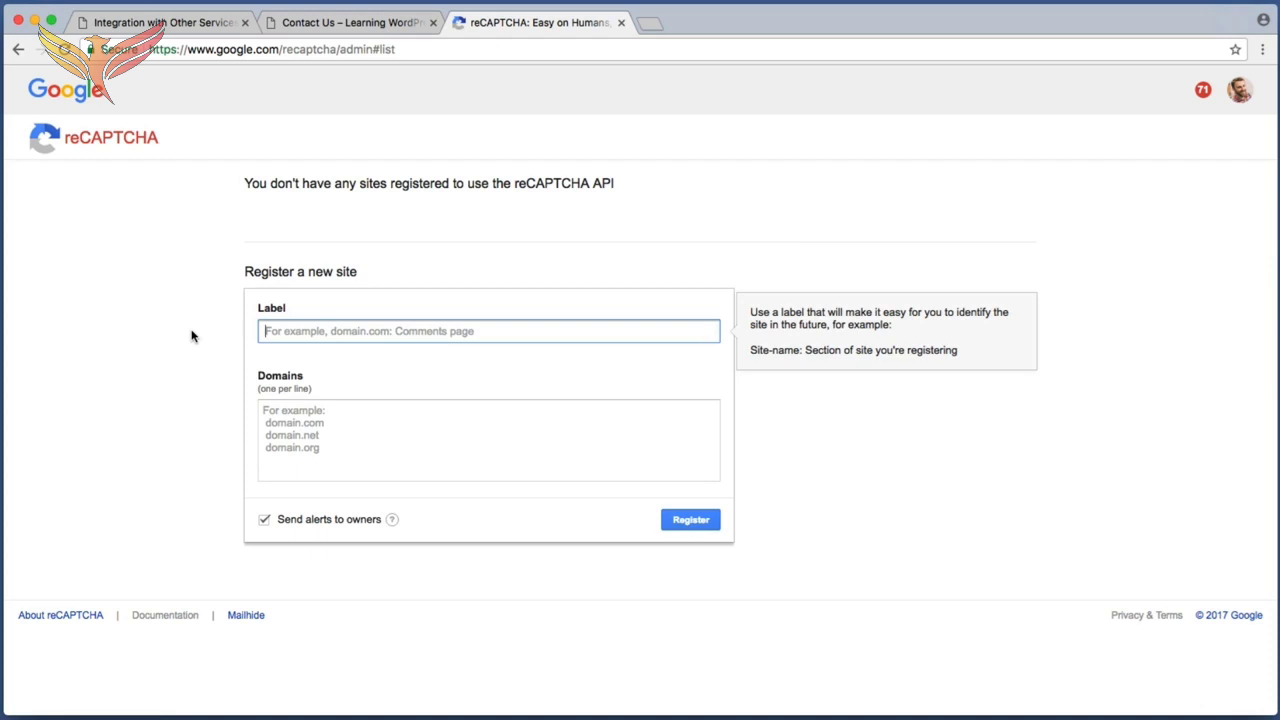
type("L")
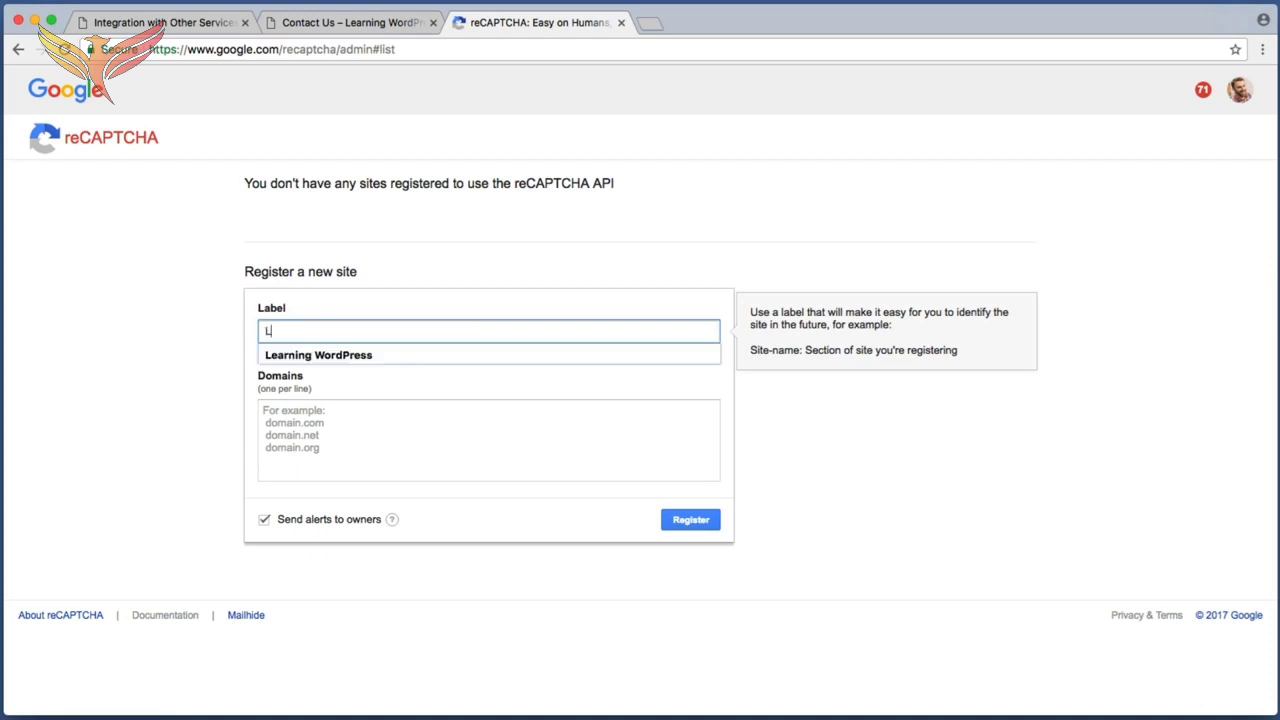
type("earning WordPress ")
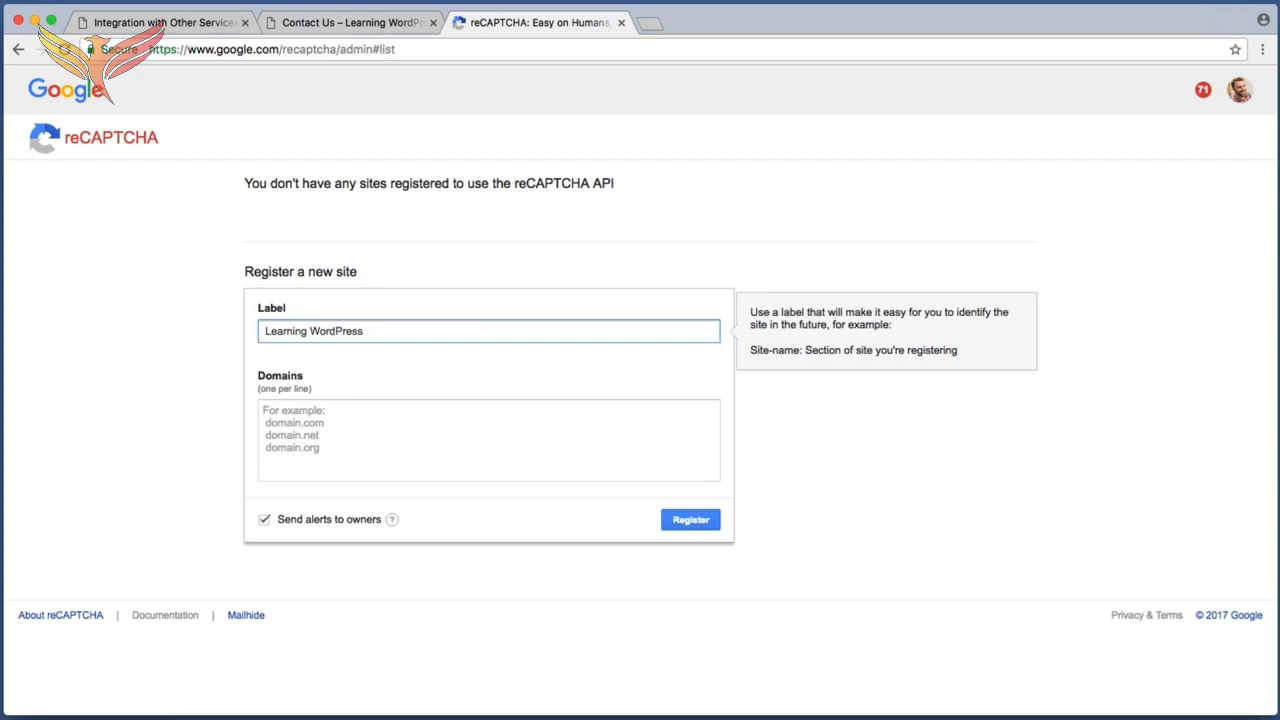
type("Contact Form Page")
left_click_drag(560, 334, 158, 294)
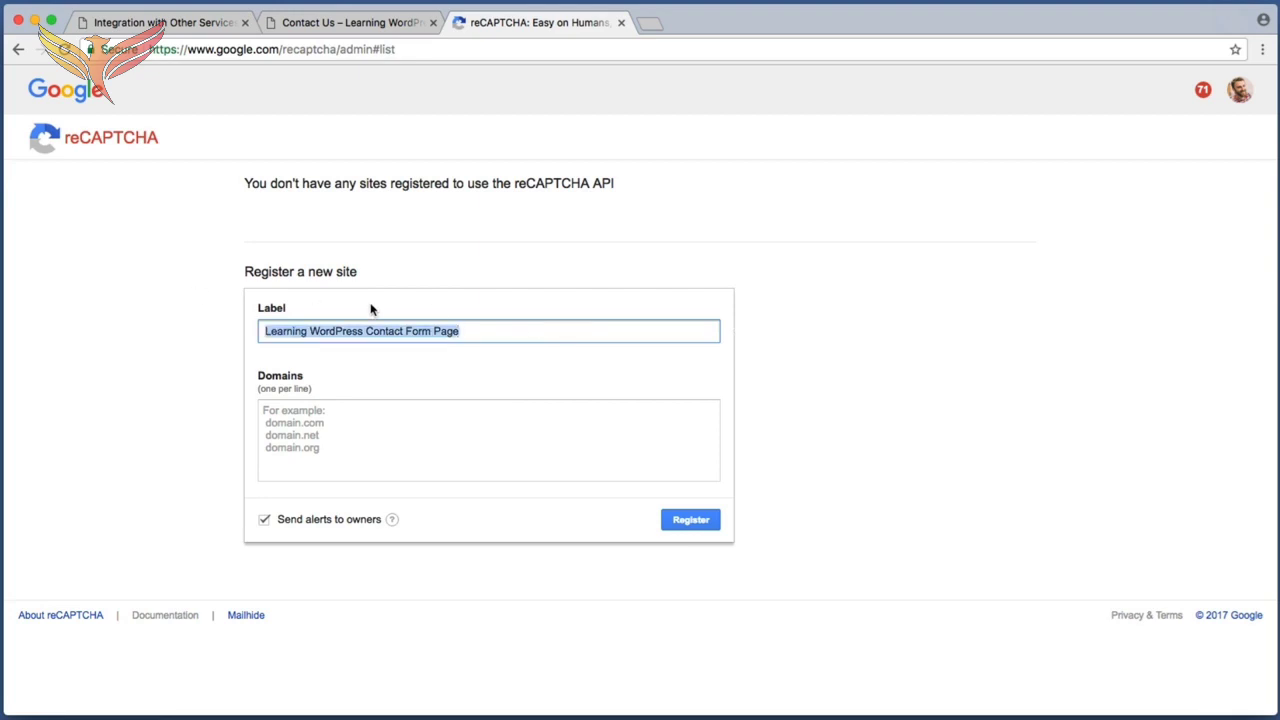
left_click(489, 332)
left_click_drag(492, 332, 174, 315)
Step: Return to the WordPress Integration page and examine its web address to identify the subdomain, domain and extension needed for the Domains field
left_click(366, 420)
left_click_drag(248, 379, 527, 481)
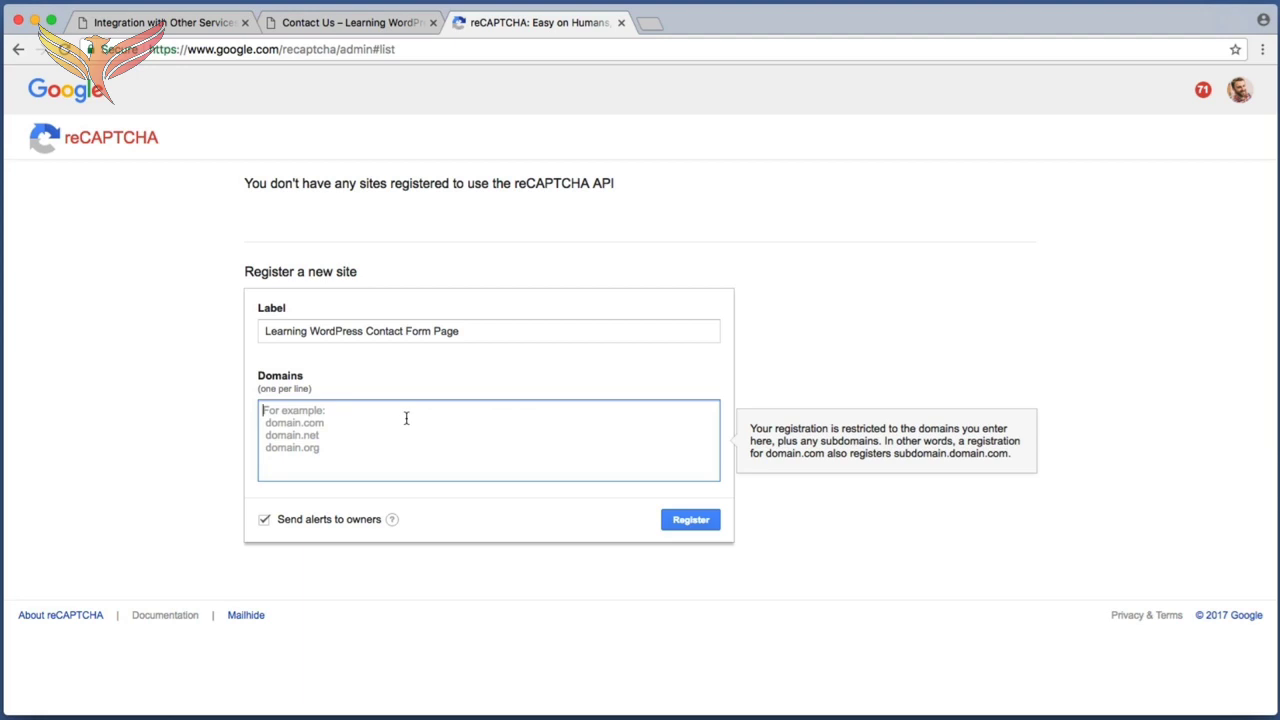
left_click(172, 23)
left_click(174, 49)
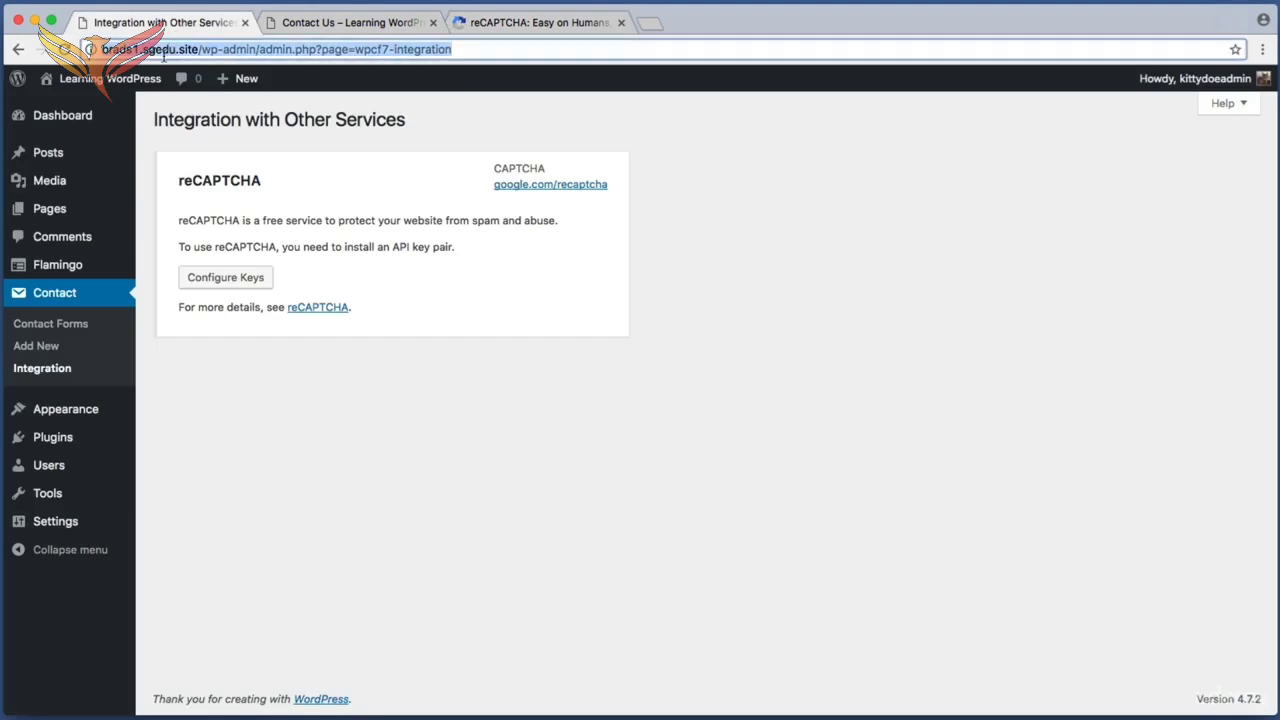
left_click(197, 49)
left_click_drag(197, 50, 85, 50)
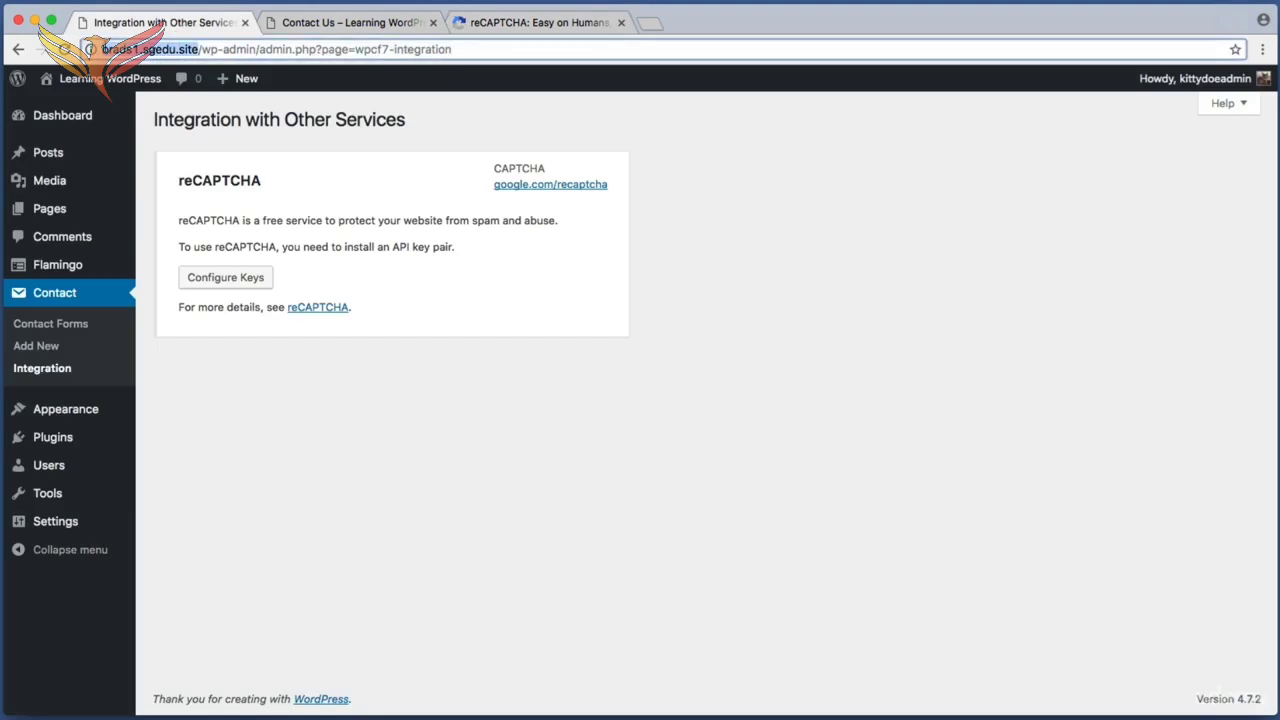
left_click(124, 50)
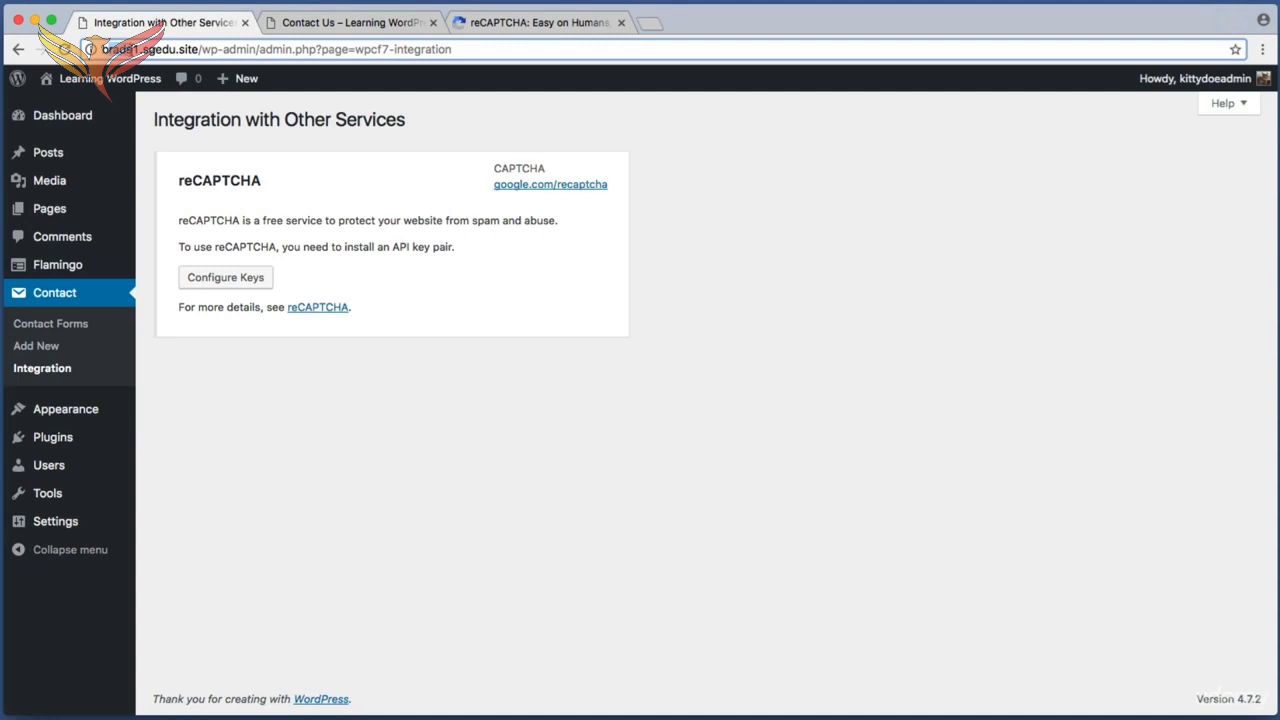
left_click_drag(144, 49, 468, 52)
left_click(155, 49)
left_click(165, 49)
left_click(198, 49)
left_click(470, 53)
left_click_drag(372, 51, 480, 52)
left_click(215, 52)
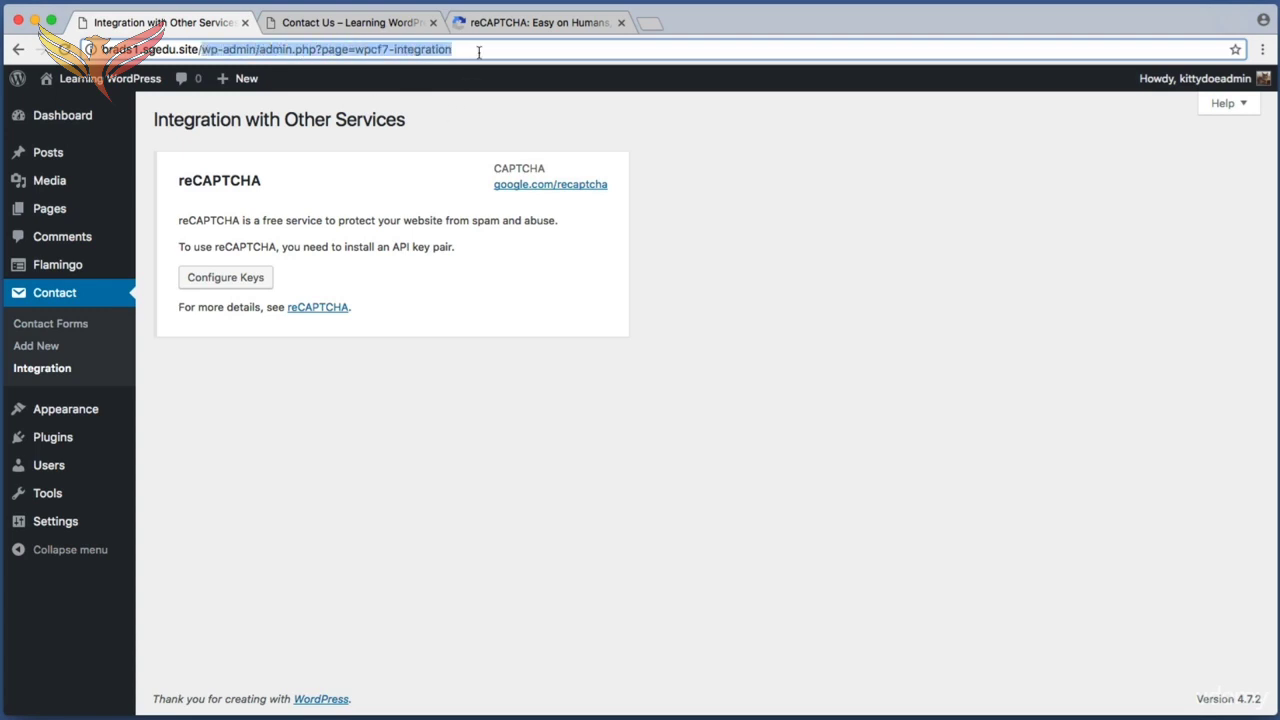
left_click(203, 51)
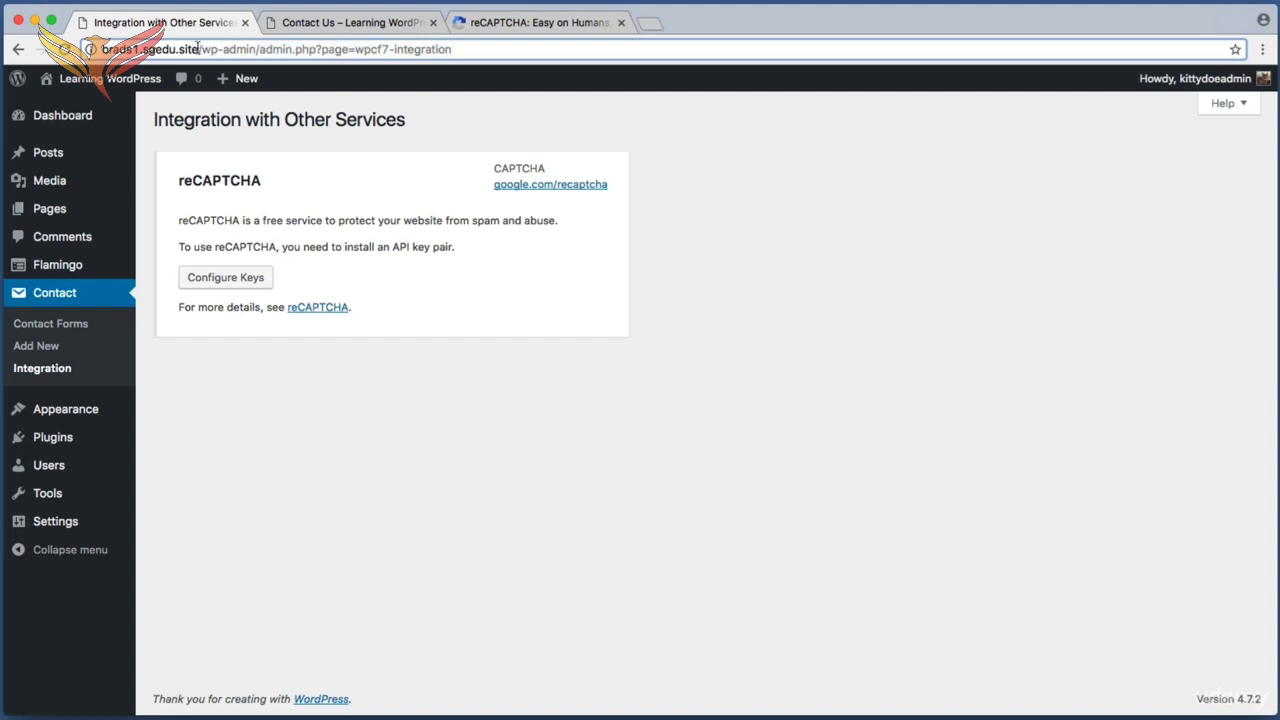
left_click_drag(198, 48, 80, 50)
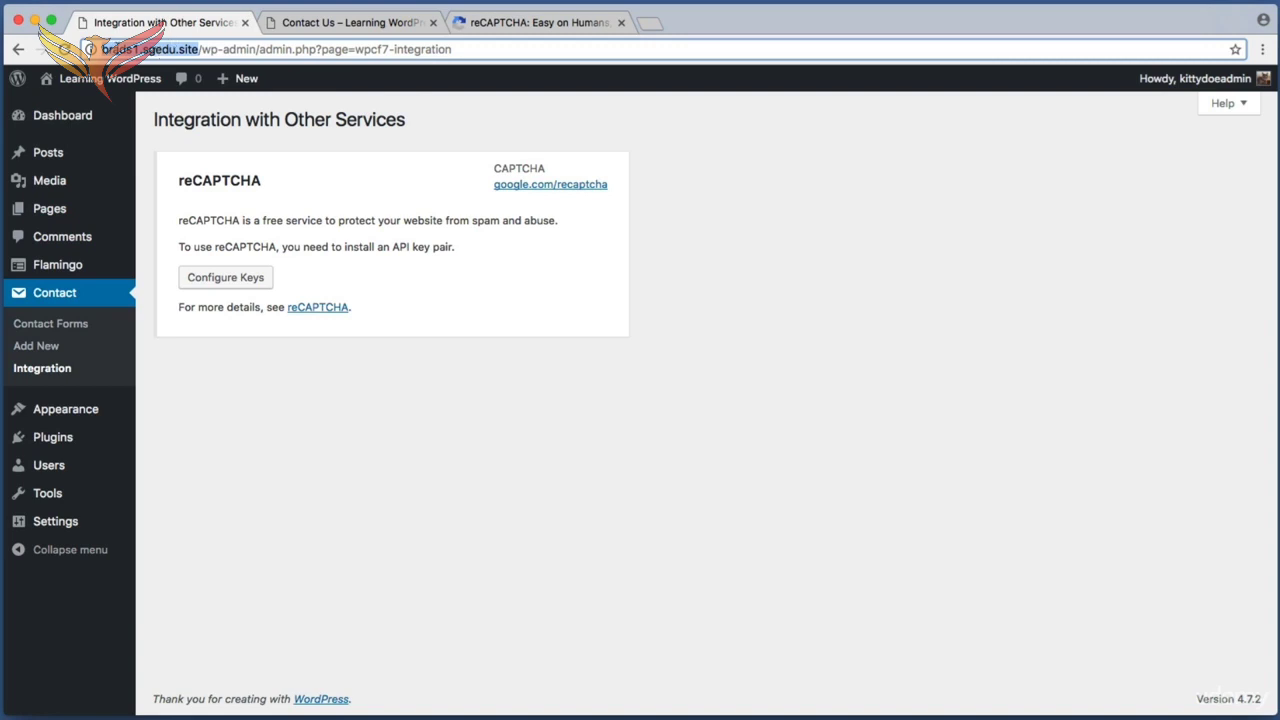
double_click(118, 49)
double_click(158, 49)
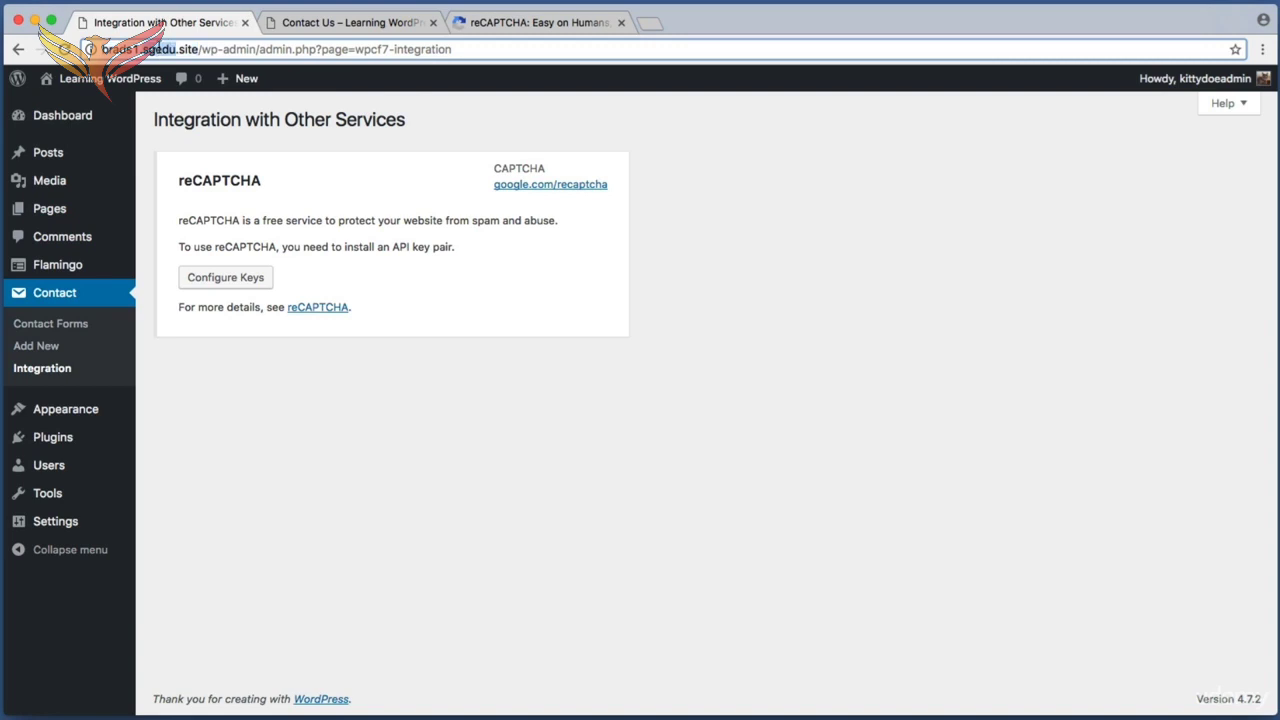
double_click(188, 49)
left_click(168, 51)
Step: Copy the site's domain from the WordPress page address and paste it into the Domains field of the reCAPTCHA registration
left_click_drag(198, 49, 103, 49)
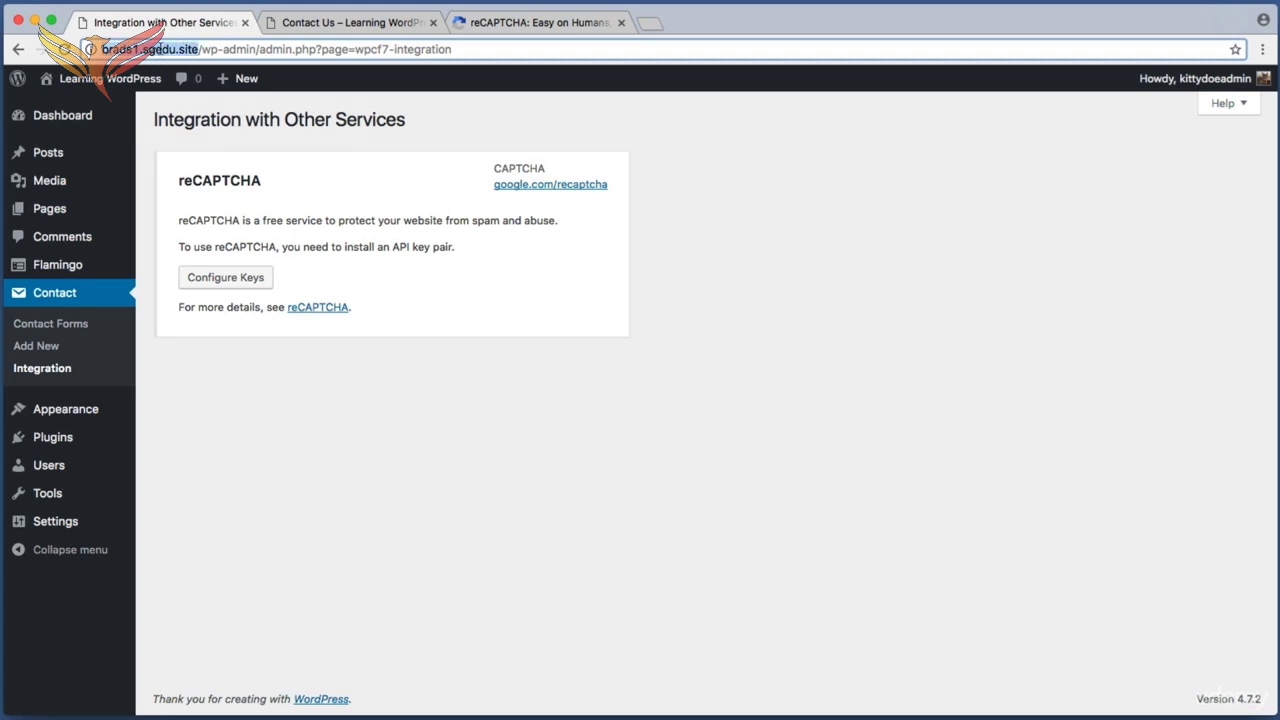
right_click(155, 49)
left_click(172, 73)
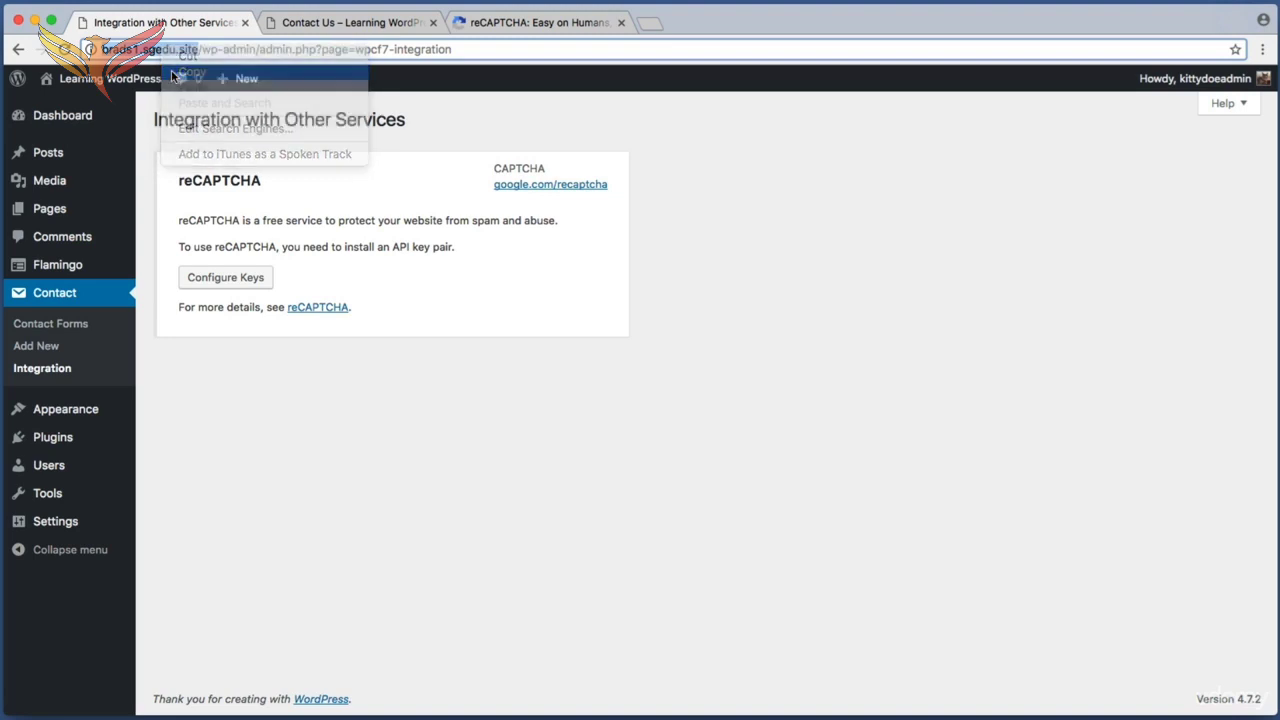
left_click(536, 24)
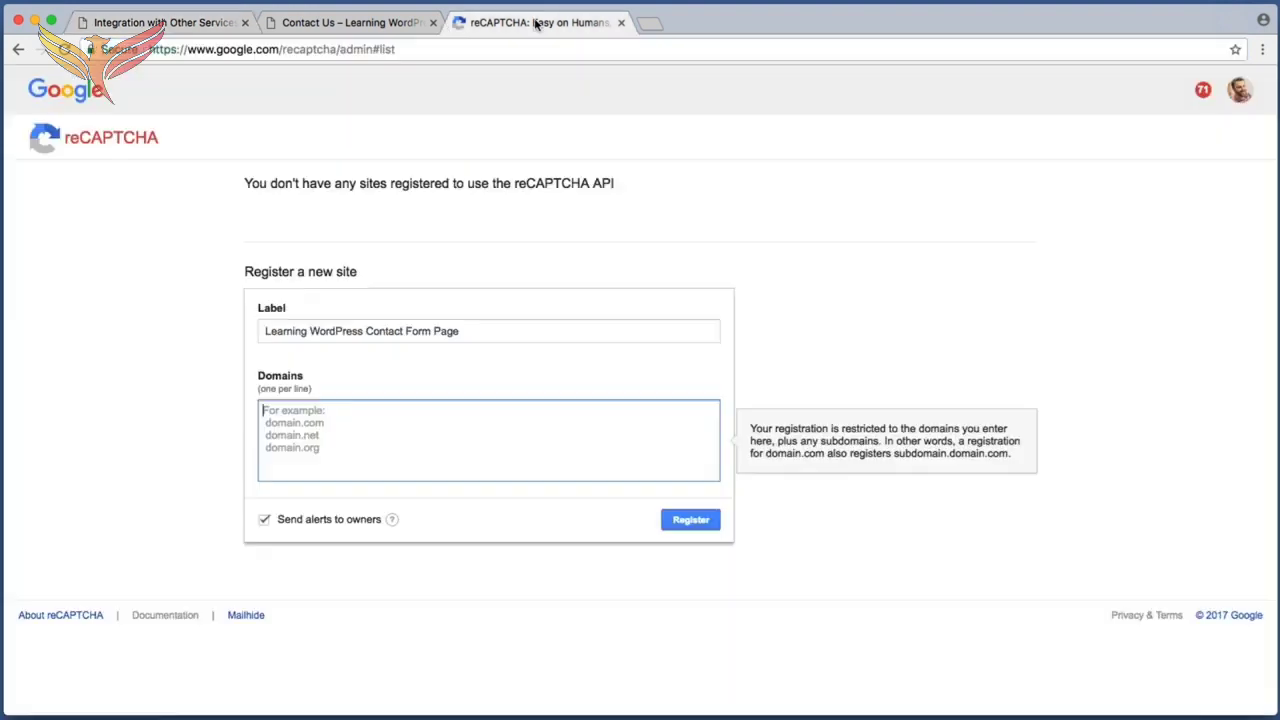
right_click(272, 408)
left_click(306, 487)
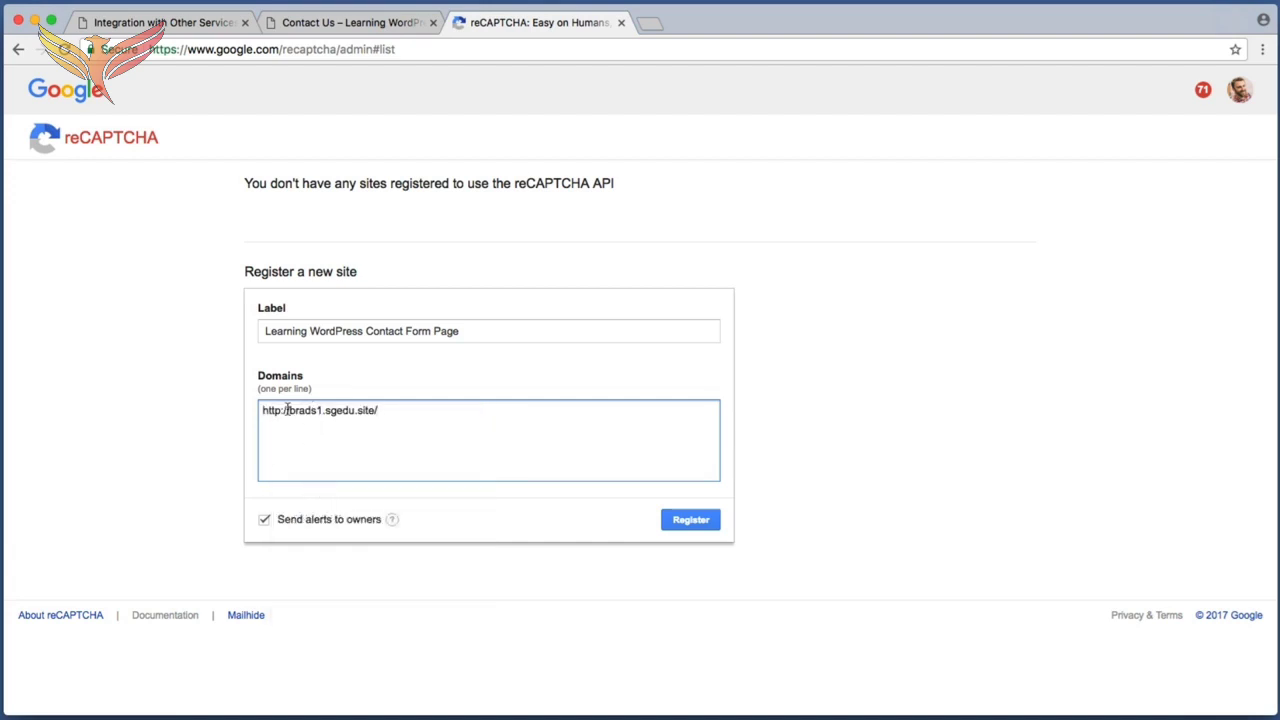
left_click_drag(288, 410, 231, 407)
key("BackSpace")
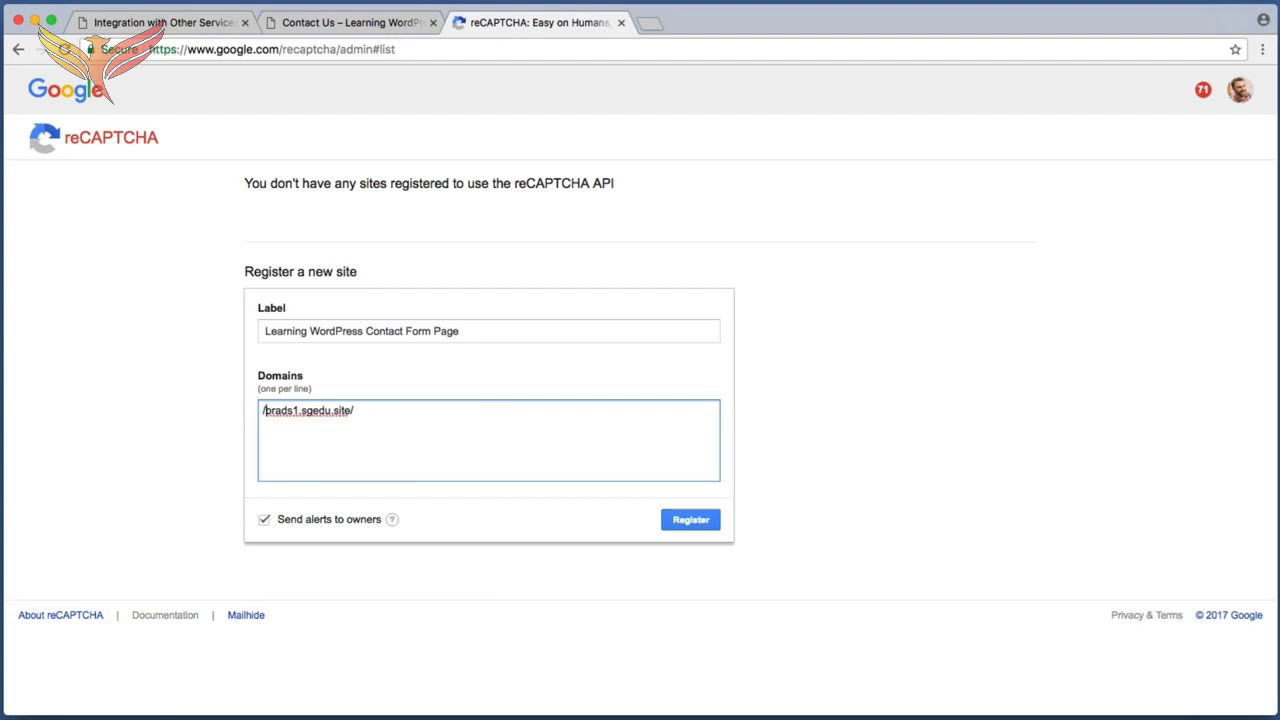
left_click(373, 408)
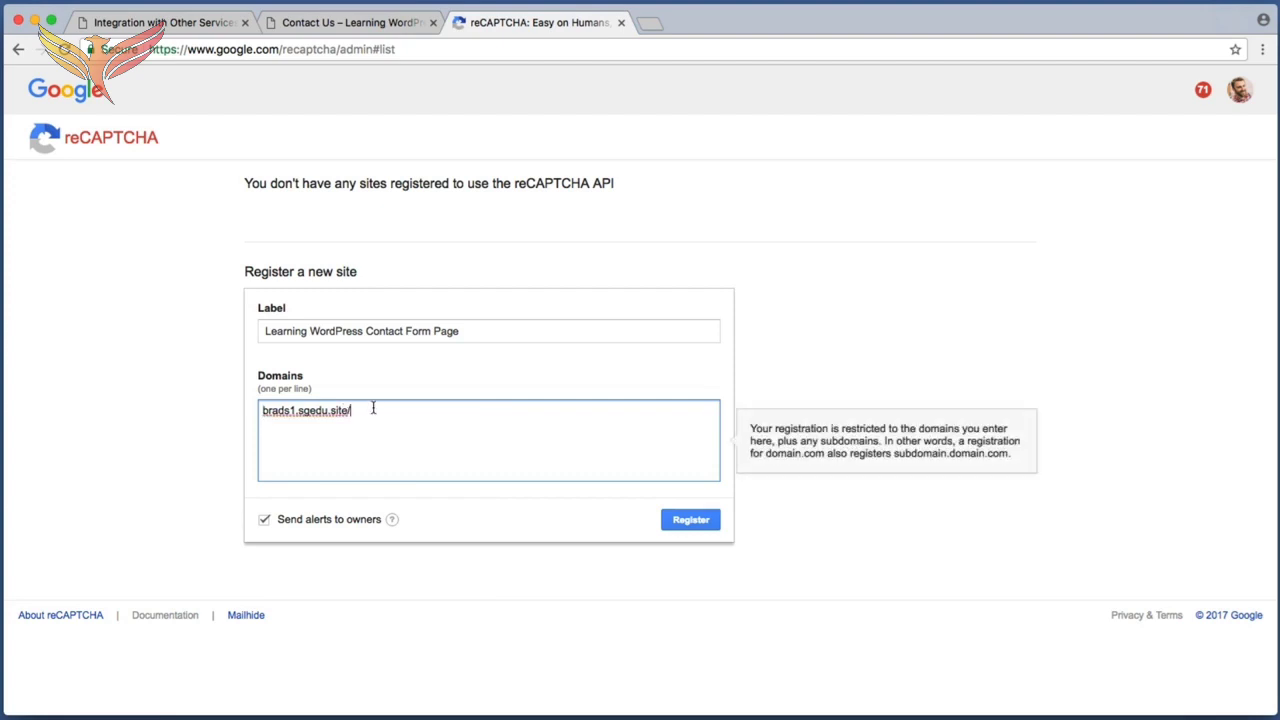
key("BackSpace")
triple_click(421, 417)
left_click(404, 422)
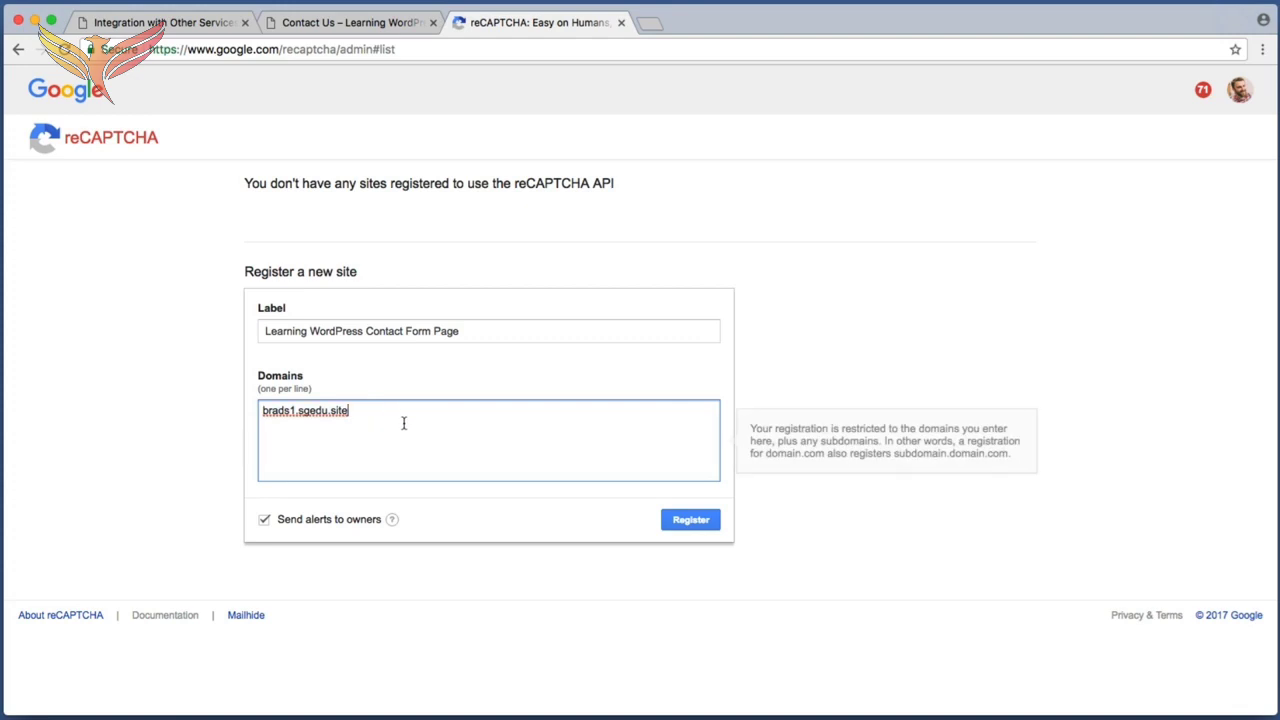
triple_click(399, 413)
left_click(398, 412)
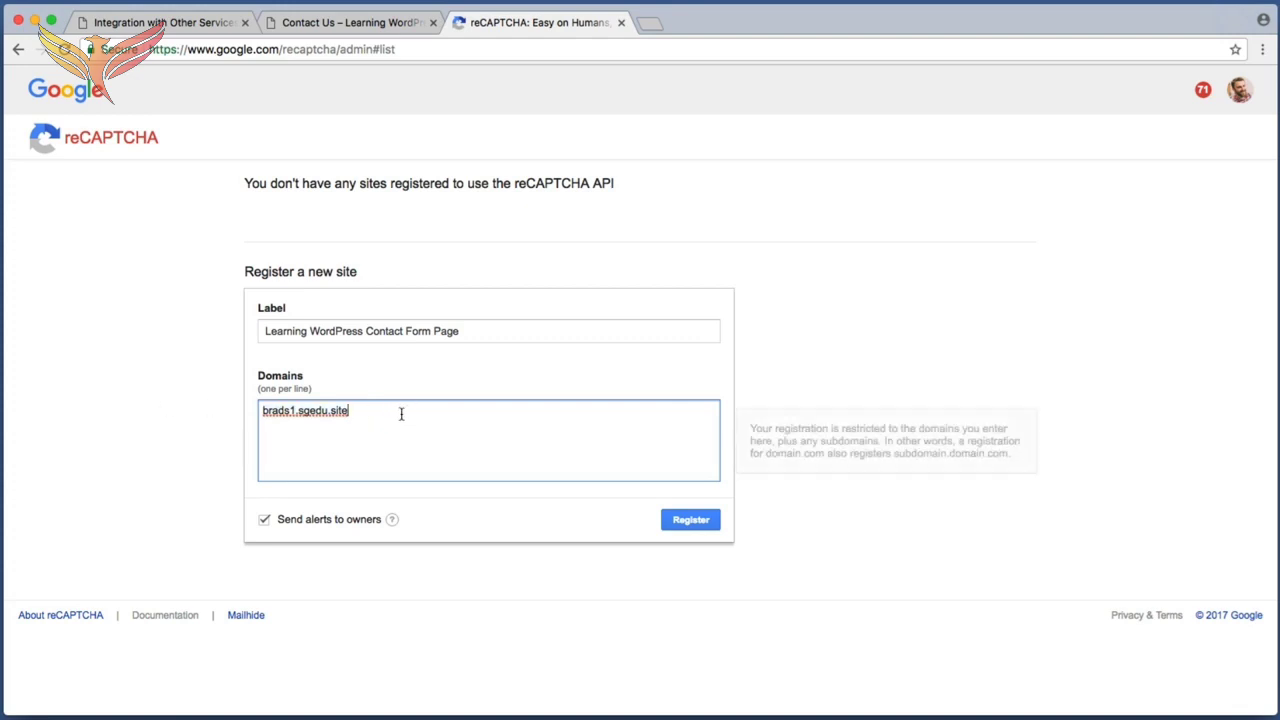
Step: Register the new site with reCAPTCHA, keeping alerts to owners enabled, to generate its site key and secret key
key("super+shift+4")
left_click_drag(632, 492, 790, 566)
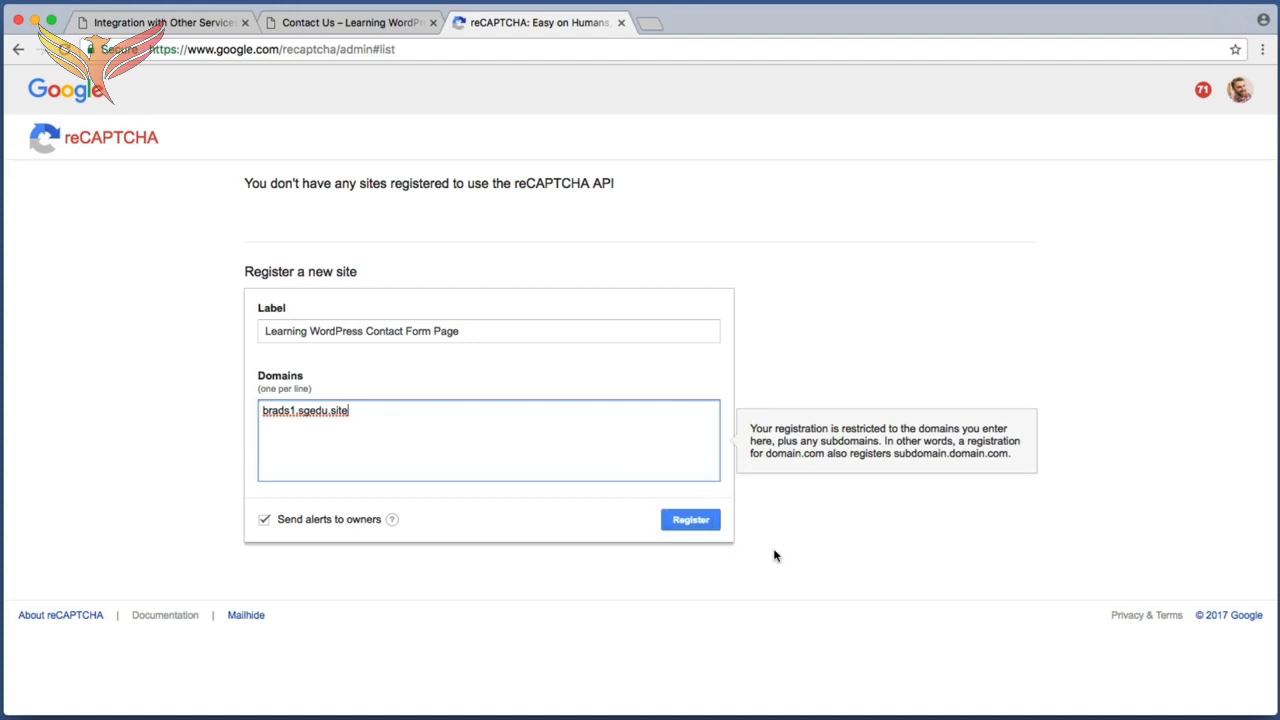
left_click(689, 520)
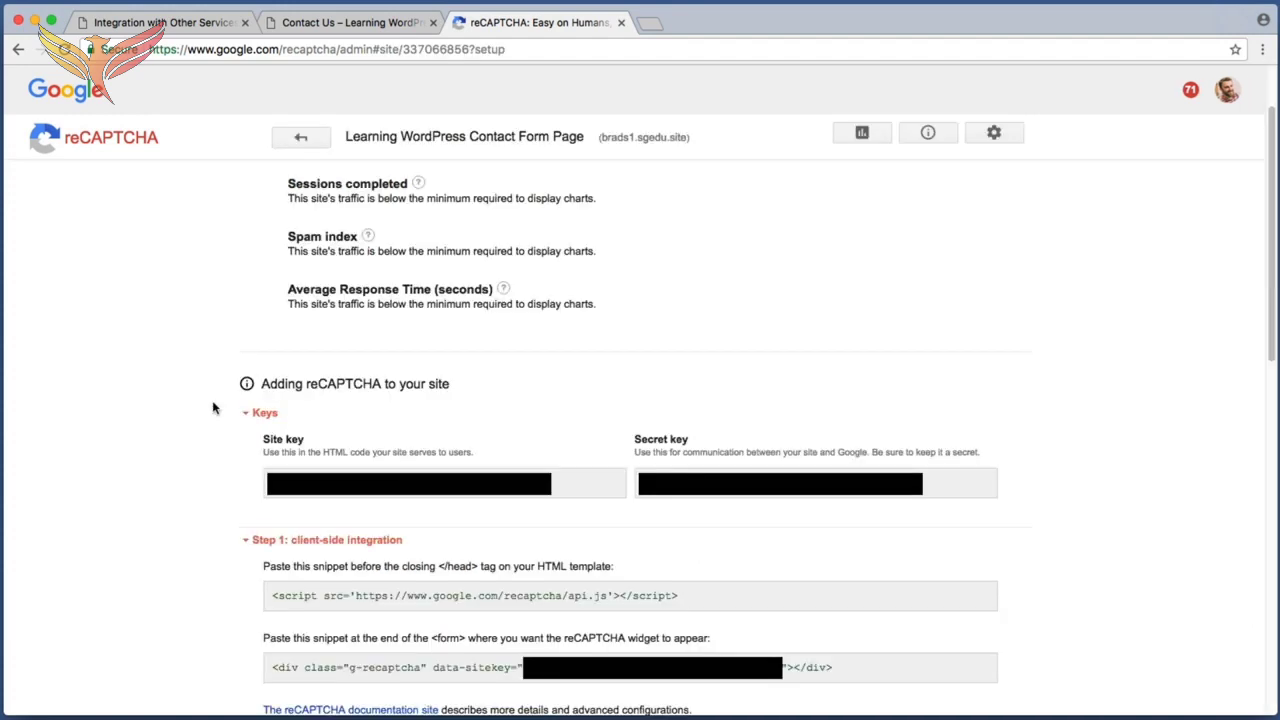
Step: Review the site key and secret key under Adding reCAPTCHA to your site, and copy the site key
key("super+shift+4")
left_click_drag(164, 342, 1102, 536)
key("super+shift+4")
left_click_drag(256, 427, 637, 508)
key("super+shift+4")
left_click_drag(627, 417, 1030, 514)
key("super+shift+4")
left_click_drag(245, 420, 633, 509)
key("super+shift+4")
left_click_drag(260, 461, 637, 507)
Step: Return to the WordPress admin and reload the Contact plugin's Integration page
left_click(197, 24)
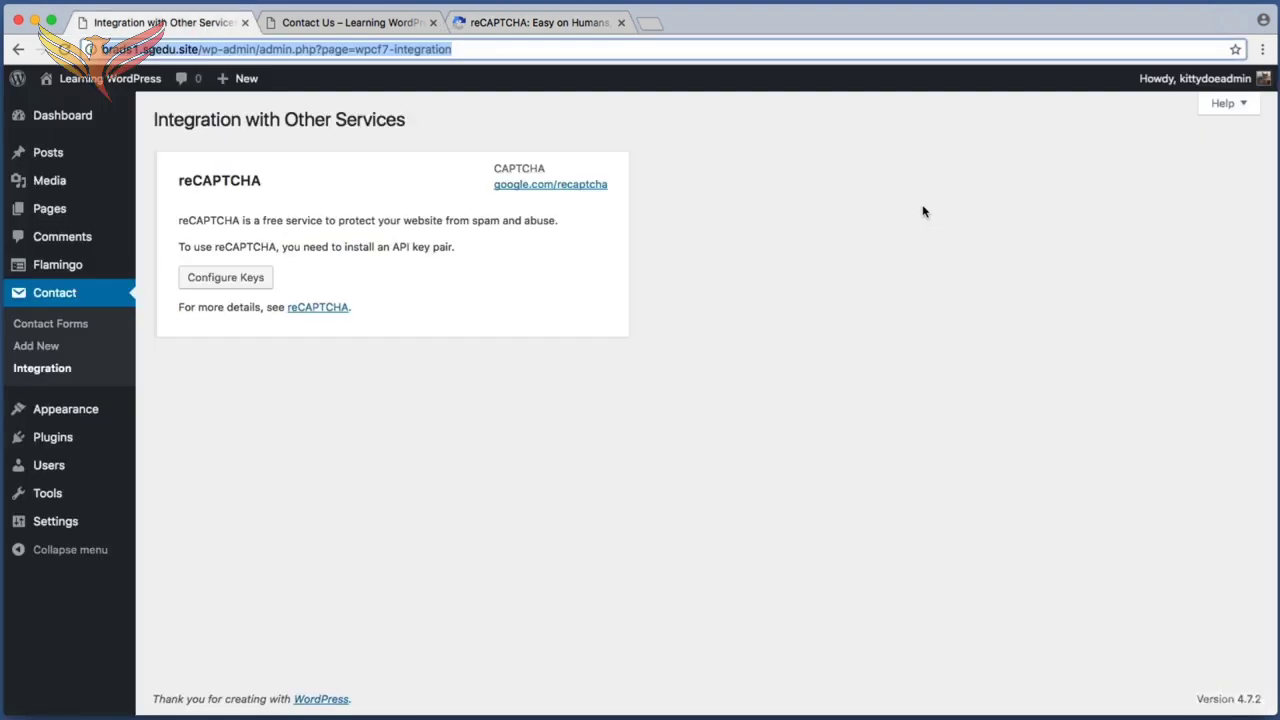
key("super+shift+4")
left_click_drag(146, 104, 700, 378)
key("super+shift+4")
left_click_drag(165, 403, 2, 262)
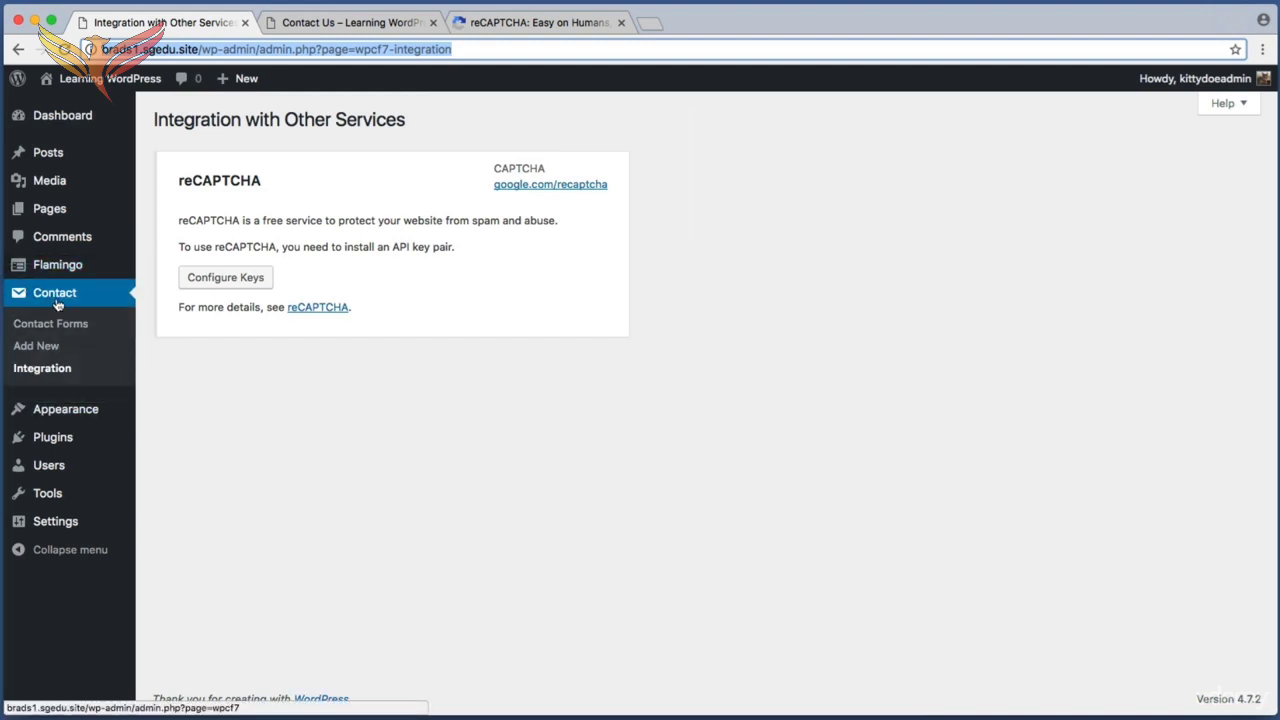
left_click(62, 370)
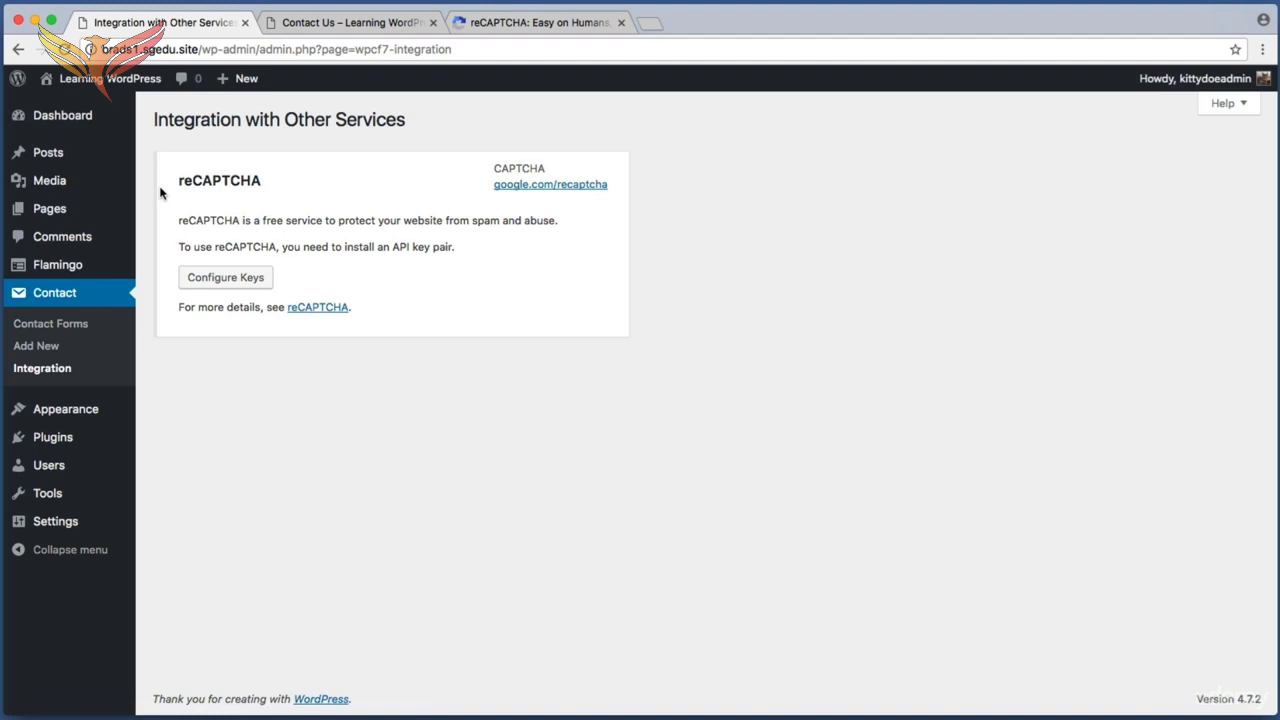
key("super+shift+4")
left_click_drag(162, 240, 306, 294)
Step: Open the reCAPTCHA key configuration and paste the copied site key into the Site Key field
left_click(245, 287)
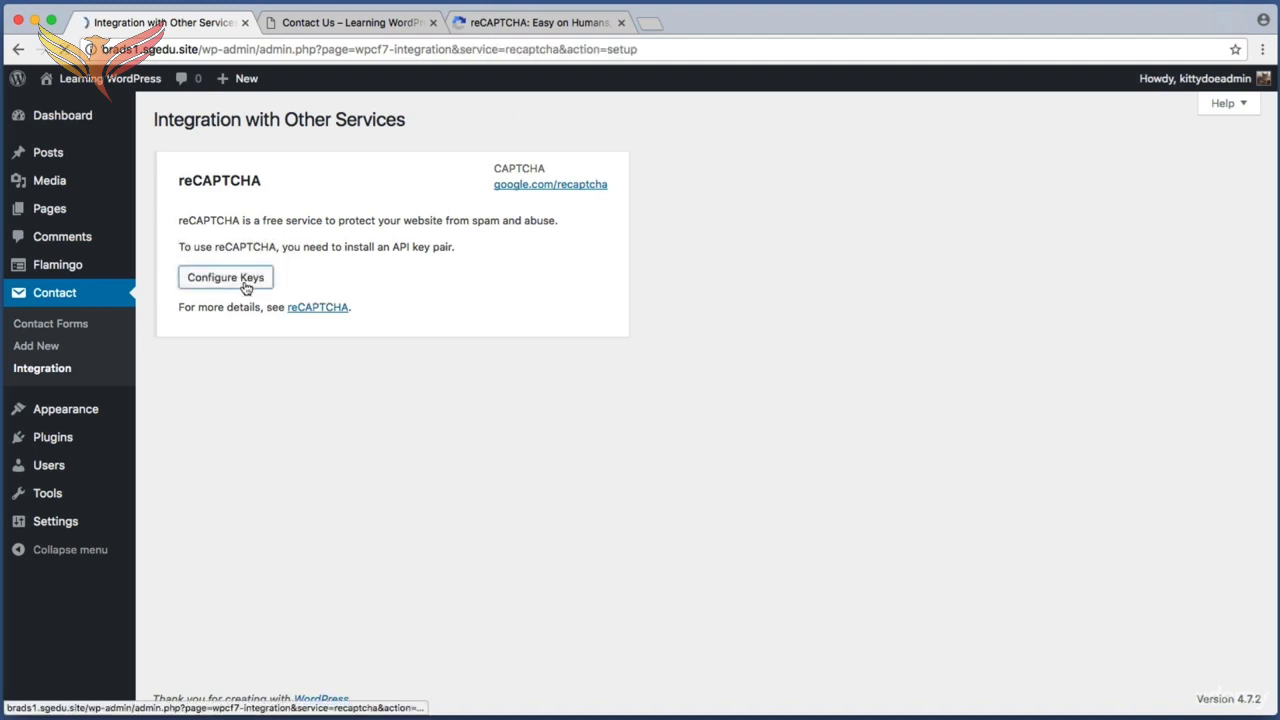
key("super+shift+4")
left_click_drag(158, 224, 632, 337)
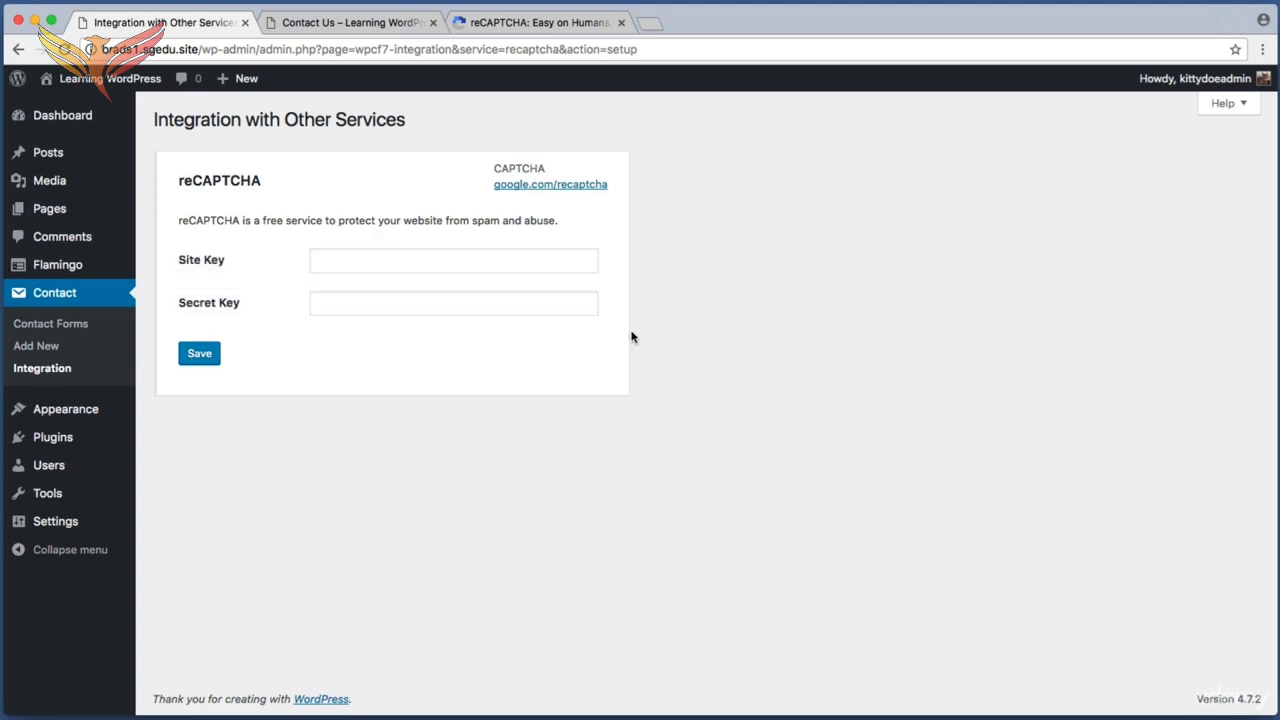
left_click(368, 261)
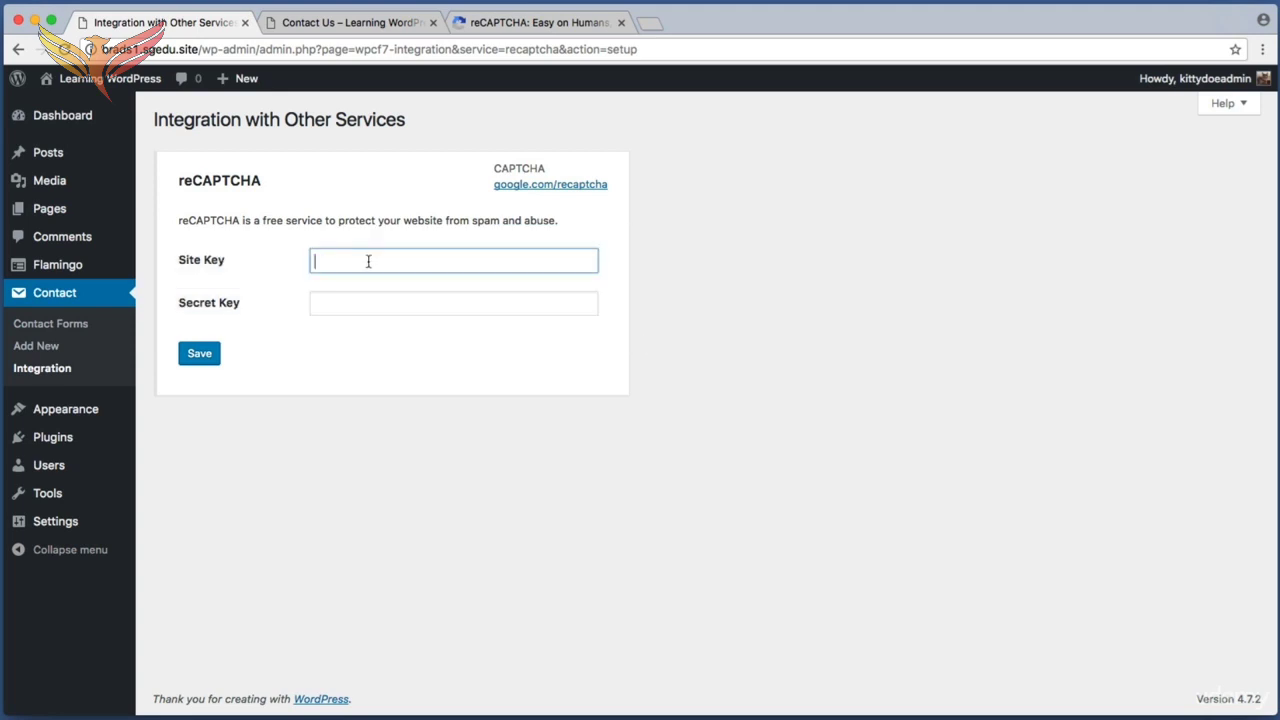
key("super+v")
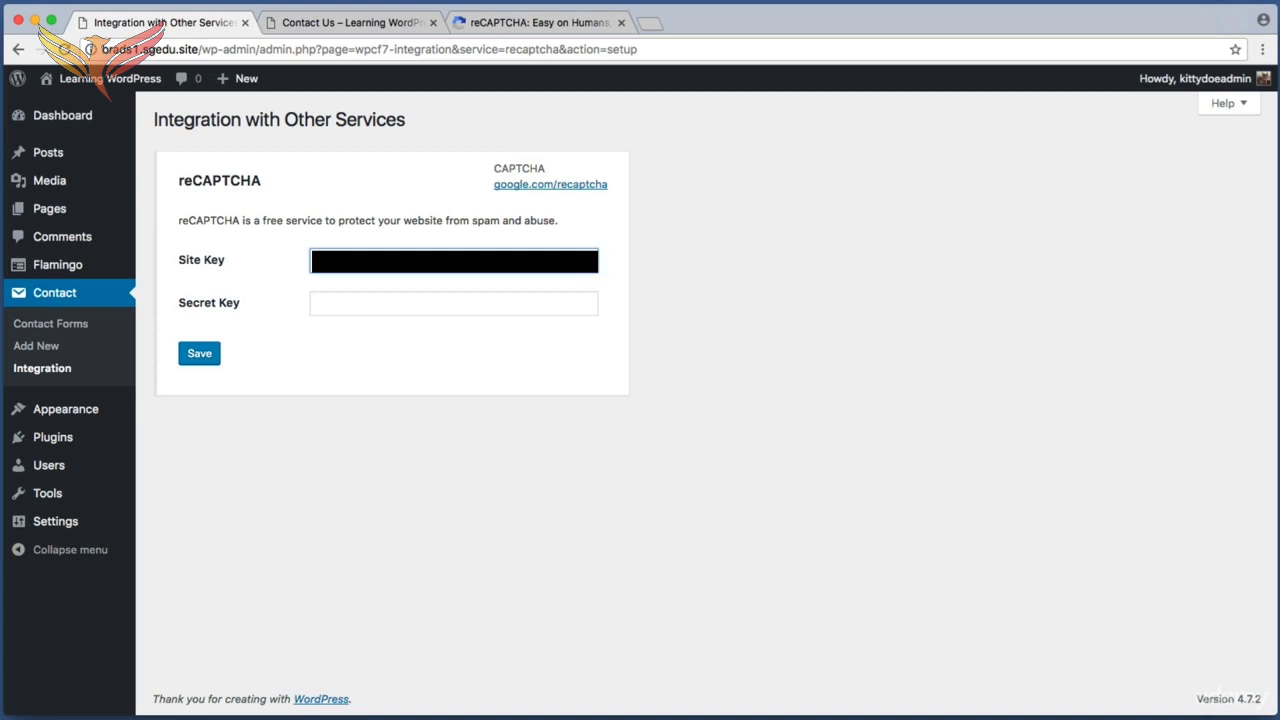
Step: Copy the secret key from the Google reCAPTCHA page and paste it into WordPress's Secret Key field
key("super+shift+4")
left_click_drag(164, 287, 634, 331)
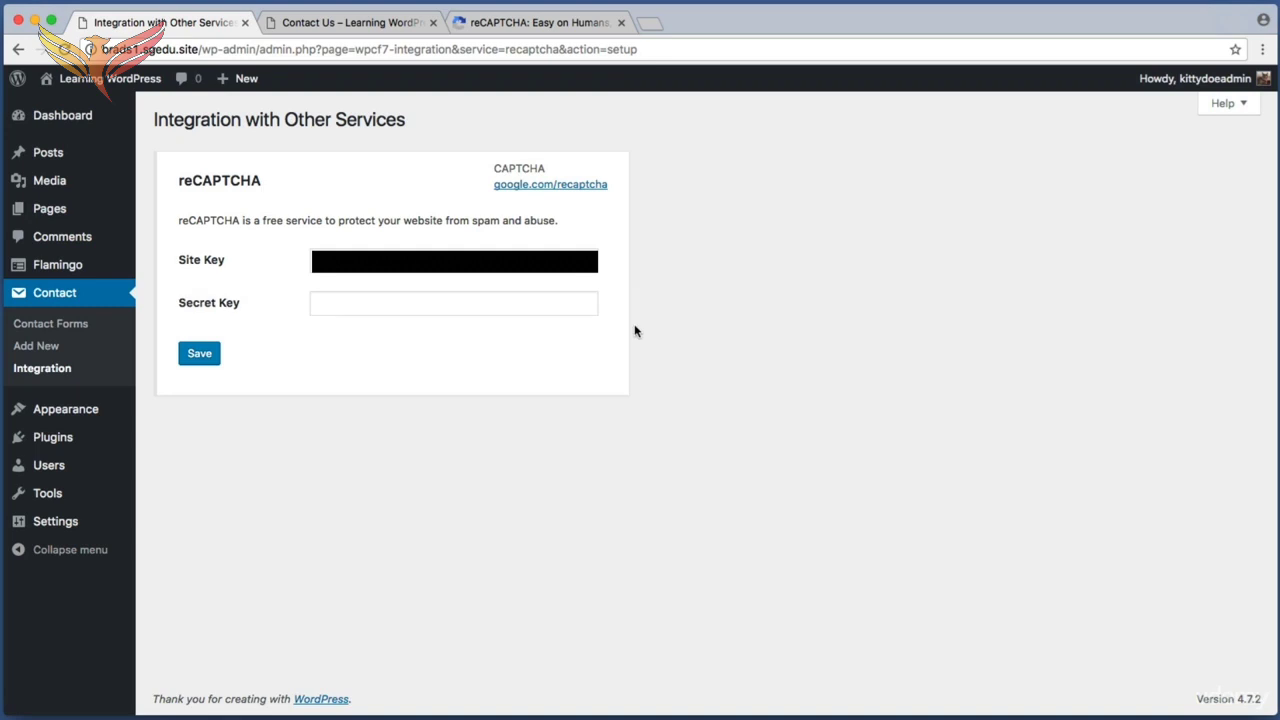
left_click(570, 24)
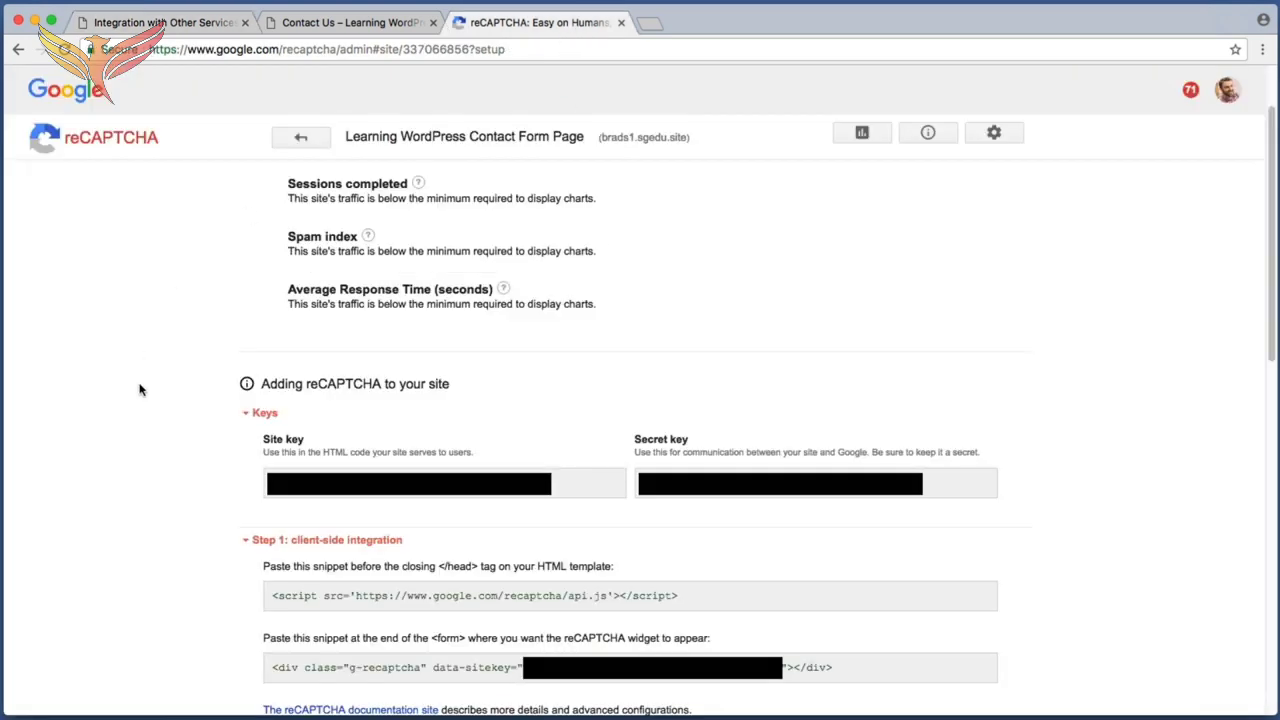
key("super+shift+4")
left_click_drag(632, 432, 1030, 516)
left_click(157, 20)
key("super+shift+4")
left_click_drag(172, 286, 674, 318)
left_click(454, 304)
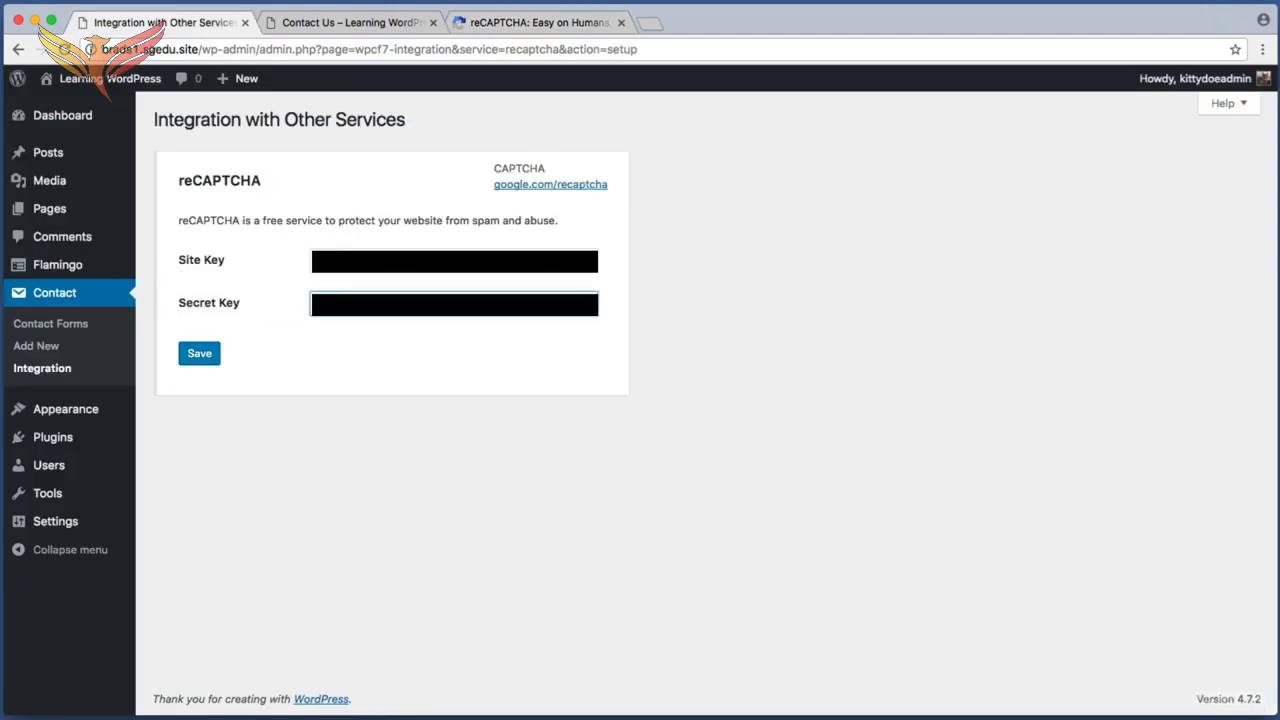
Step: Save the reCAPTCHA site key and secret key on the Integration page
key("super+shift+4")
left_click_drag(158, 328, 350, 395)
left_click(205, 354)
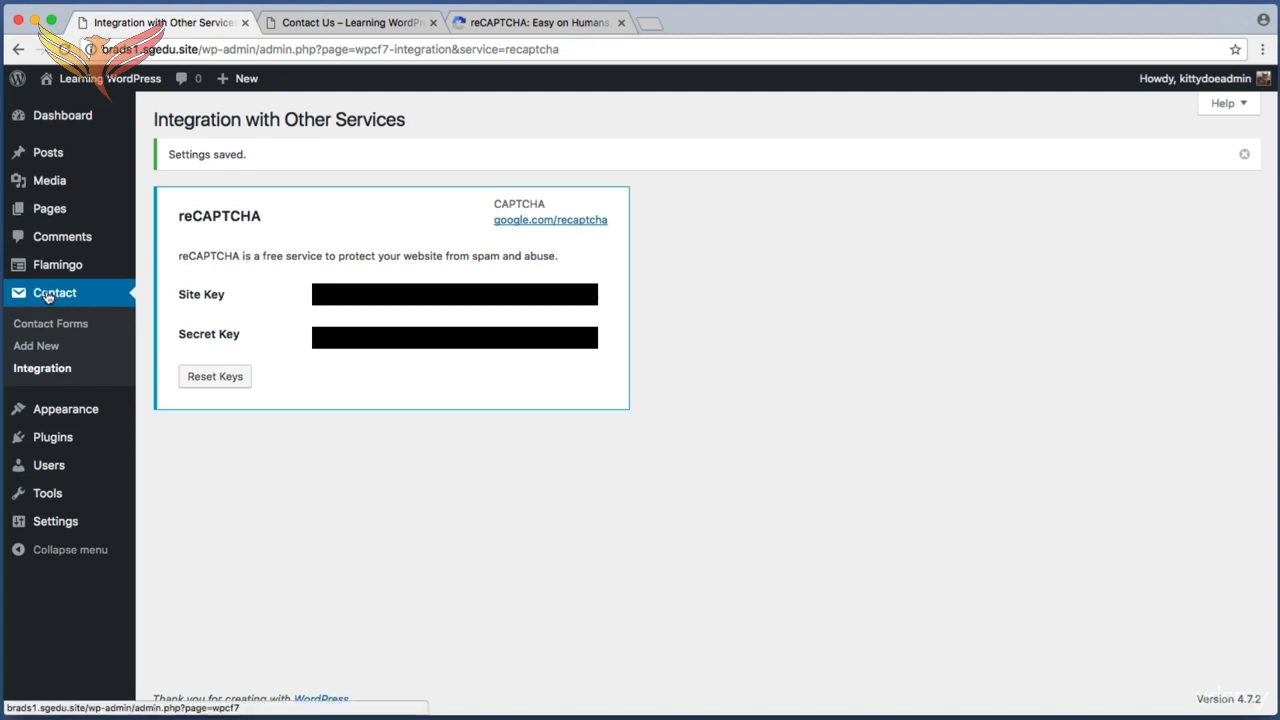
Step: Open Contact form 1 from the contact forms list for editing and view its form template
left_click(86, 296)
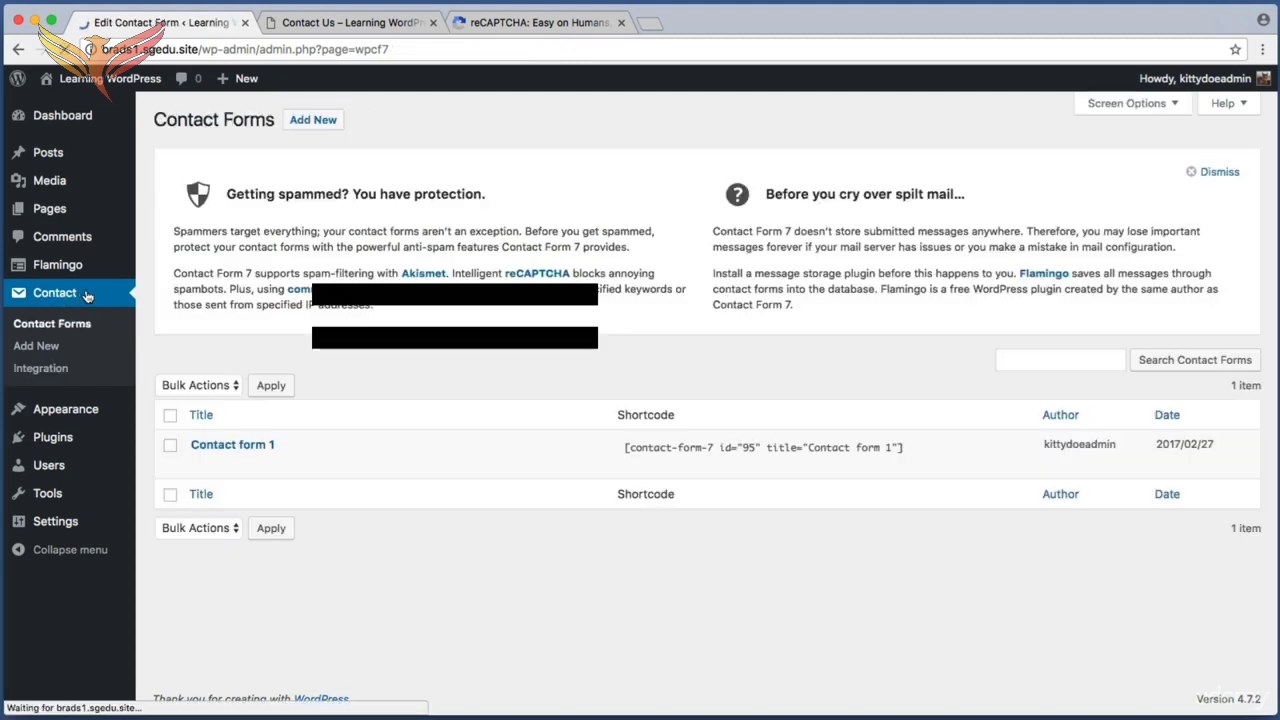
key("super+shift+4")
left_click_drag(168, 415, 408, 473)
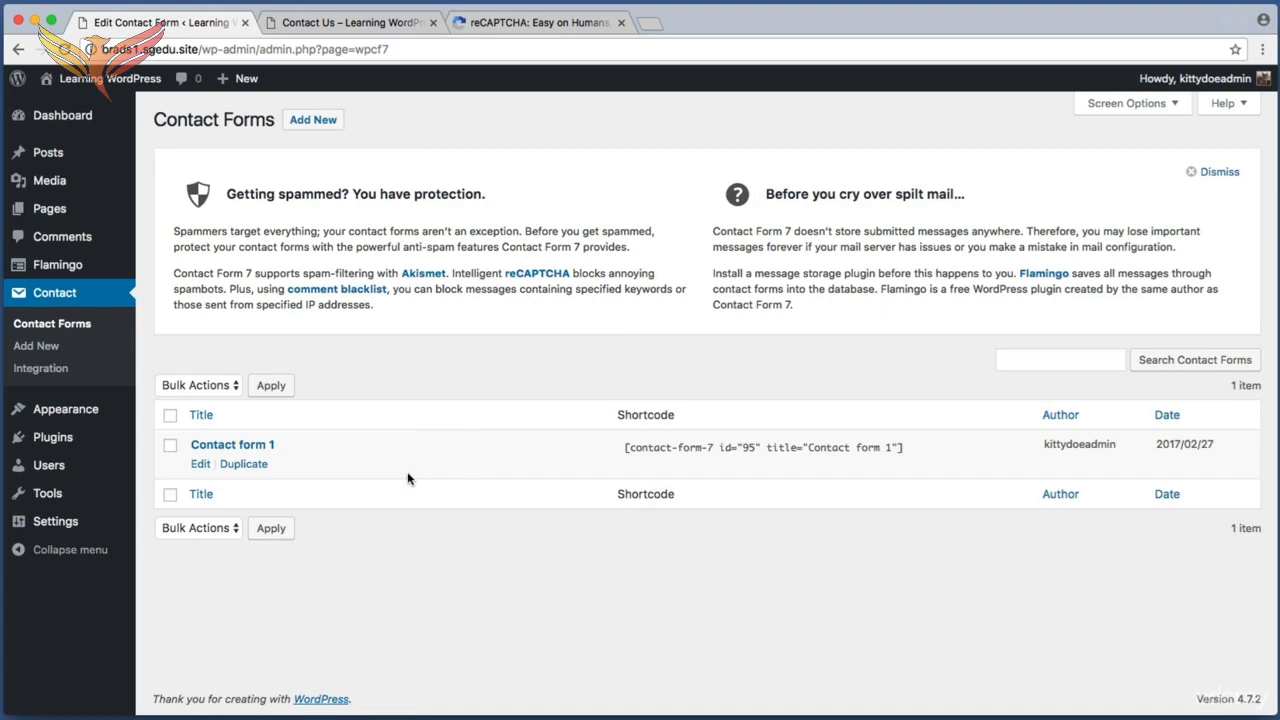
left_click(258, 446)
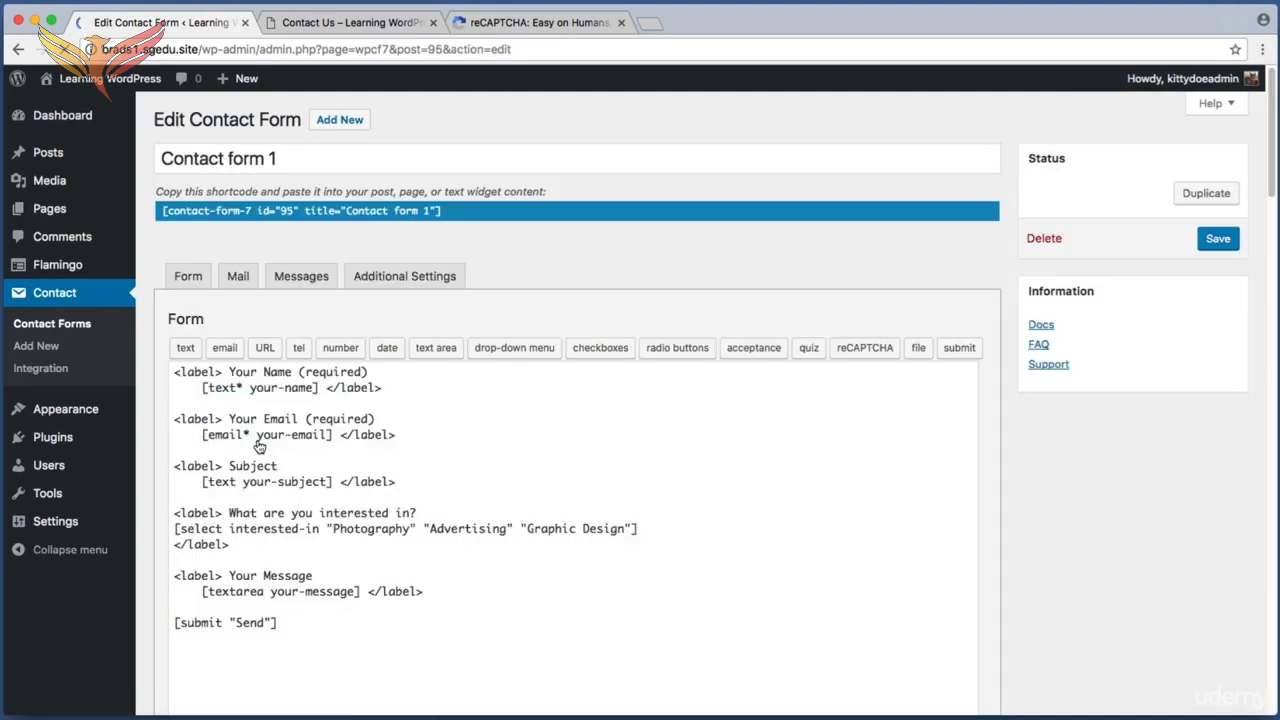
scroll(258, 360, "down", 1)
key("super+shift+4")
left_click_drag(160, 300, 615, 653)
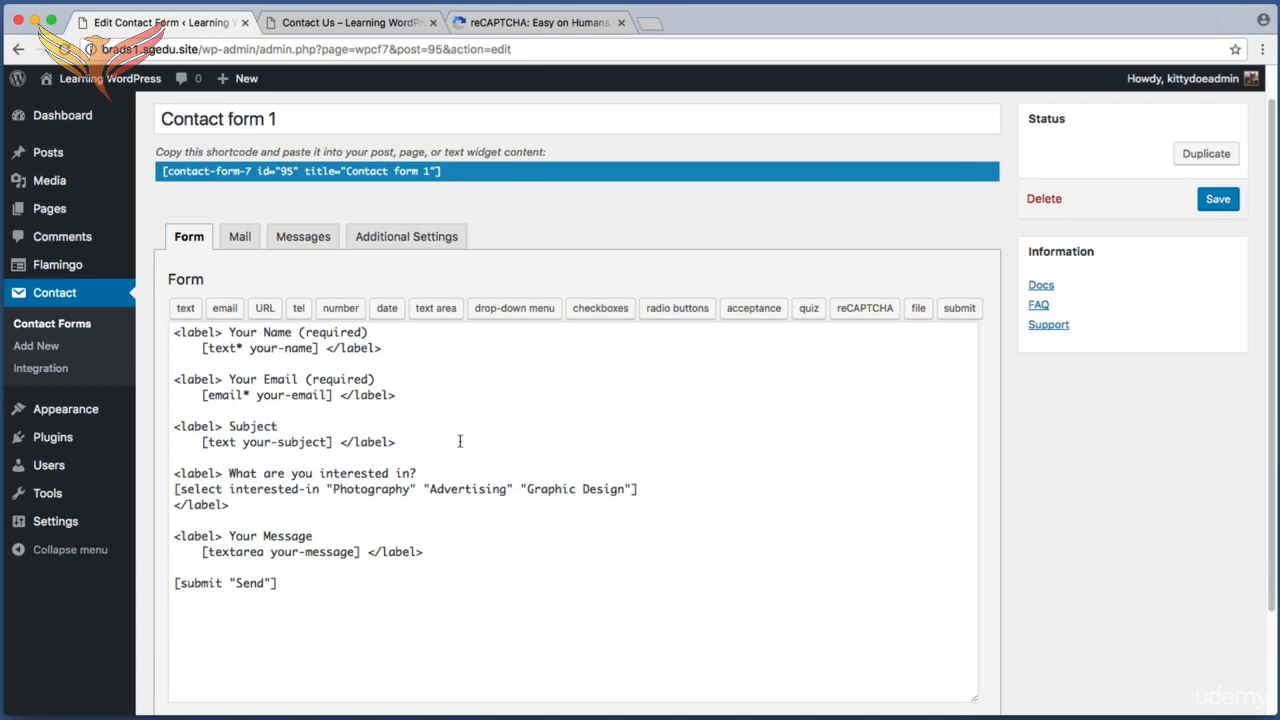
Step: Add an empty line between the Your Message field and the [submit "Send"] tag in the form template
scroll(460, 441, "down", 1)
left_click(403, 467)
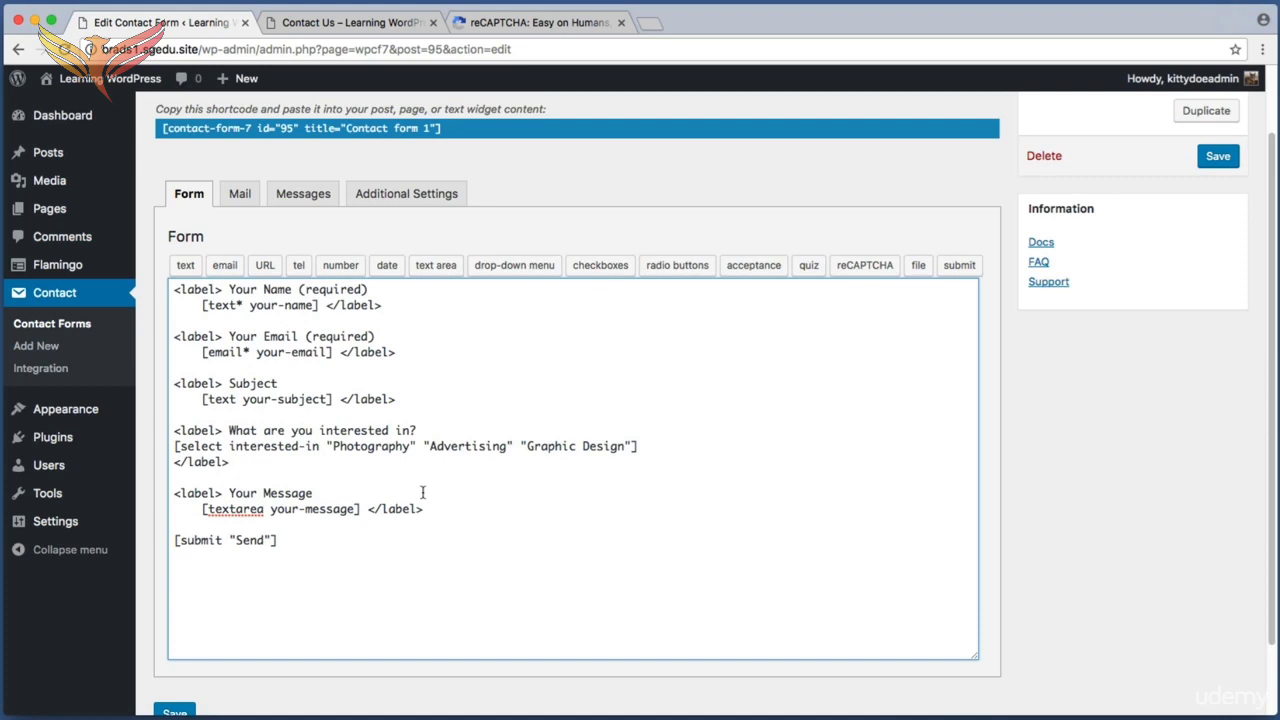
left_click_drag(446, 518, 174, 487)
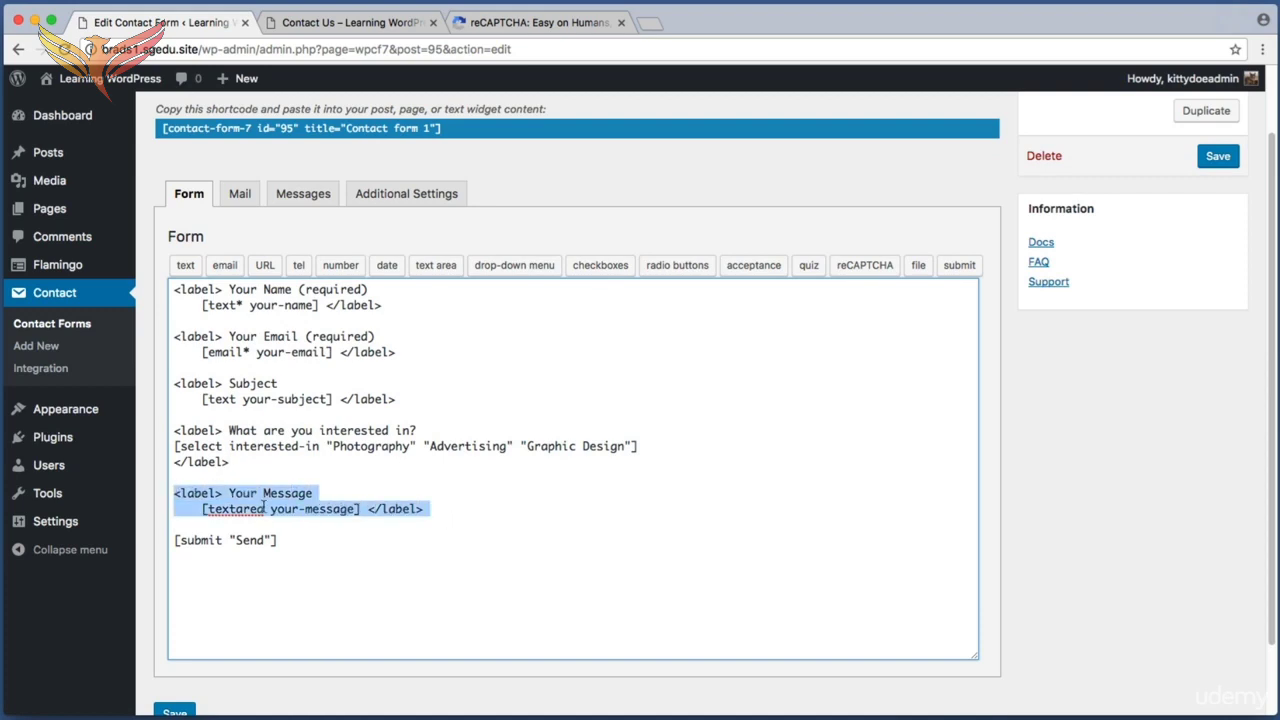
left_click_drag(310, 544, 175, 541)
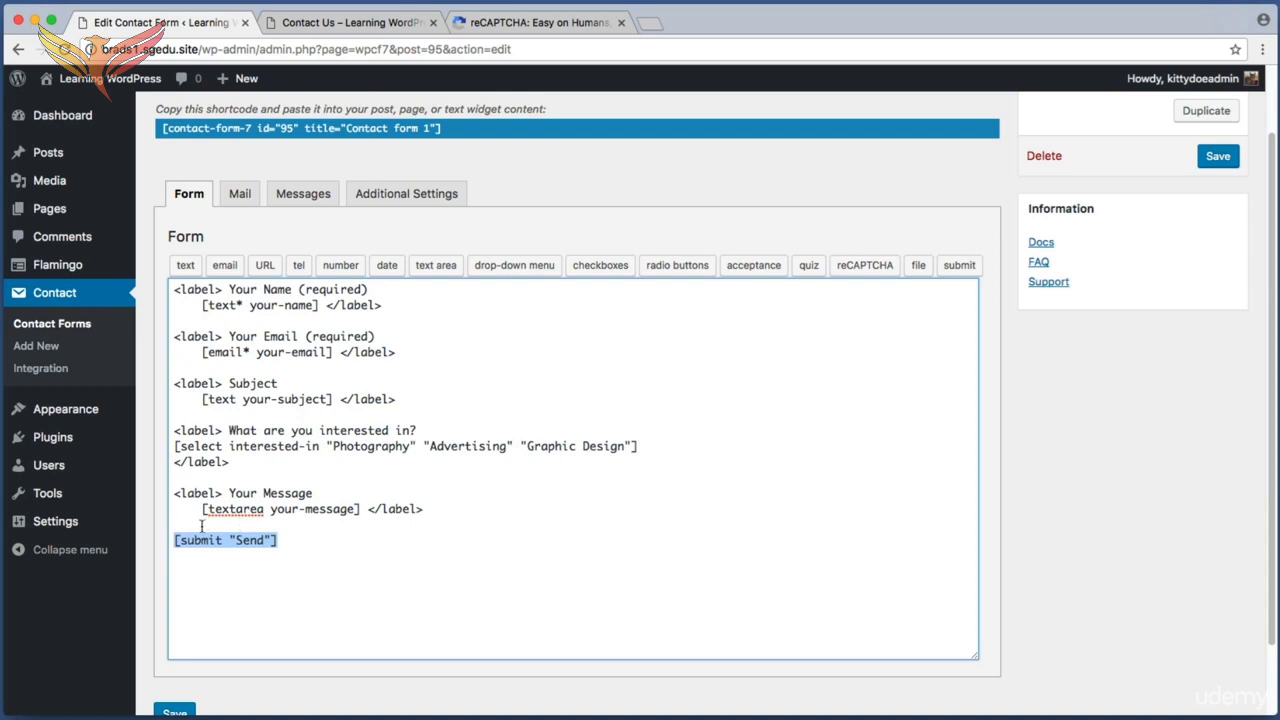
left_click(178, 525)
key("Return")
key("Return")
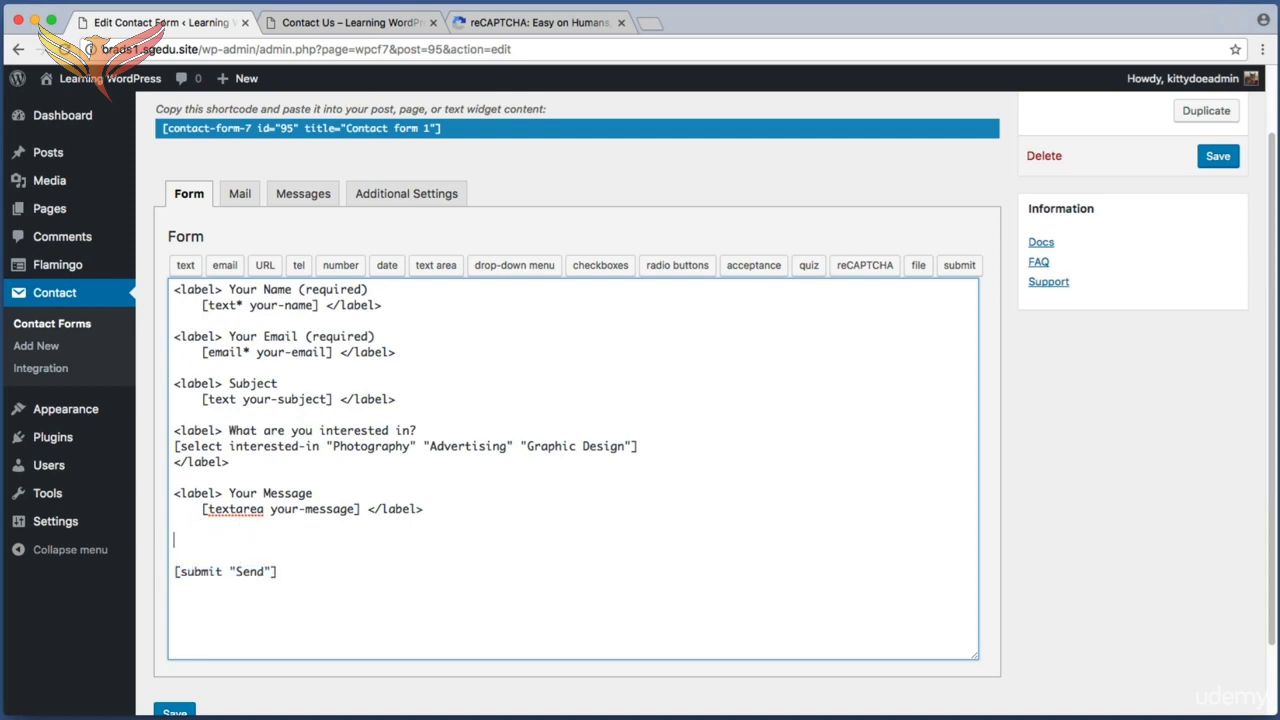
Step: Generate a reCAPTCHA form tag with the Light theme and Normal size, and insert [recaptcha] above the submit tag
key("super+shift+4")
left_click_drag(165, 245, 988, 284)
key("super+shift+4")
left_click_drag(828, 245, 892, 281)
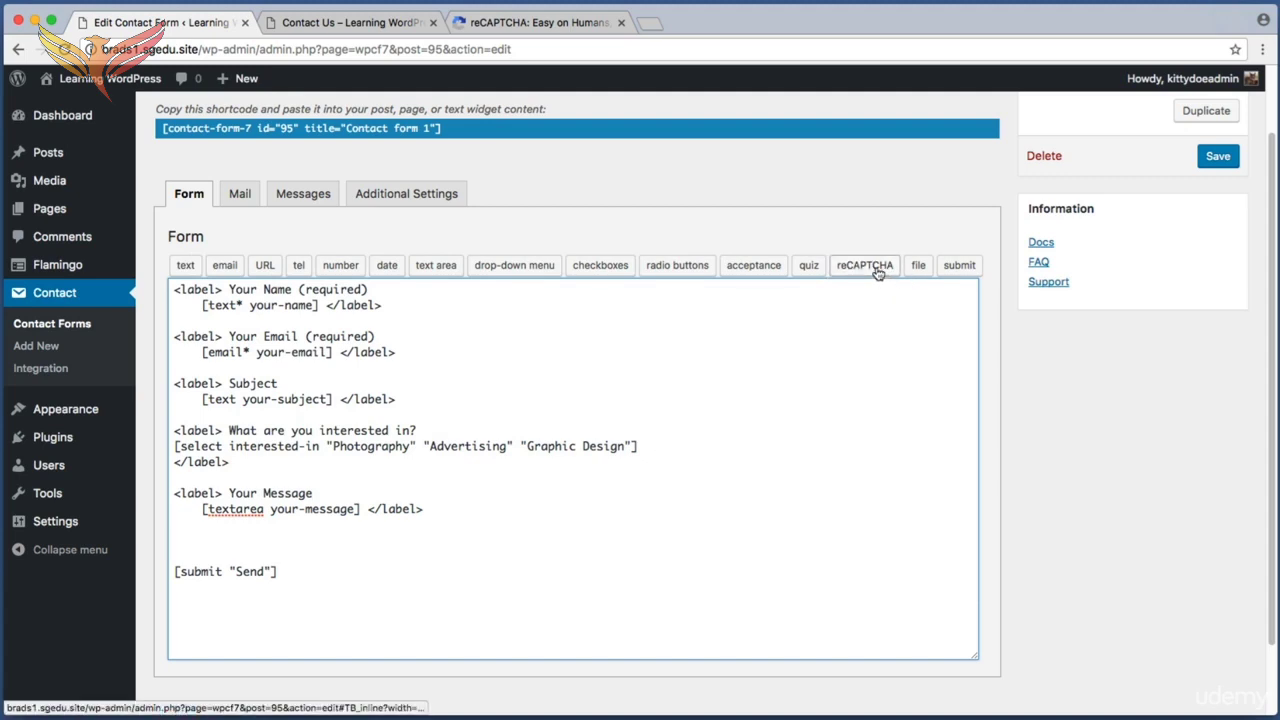
left_click(866, 265)
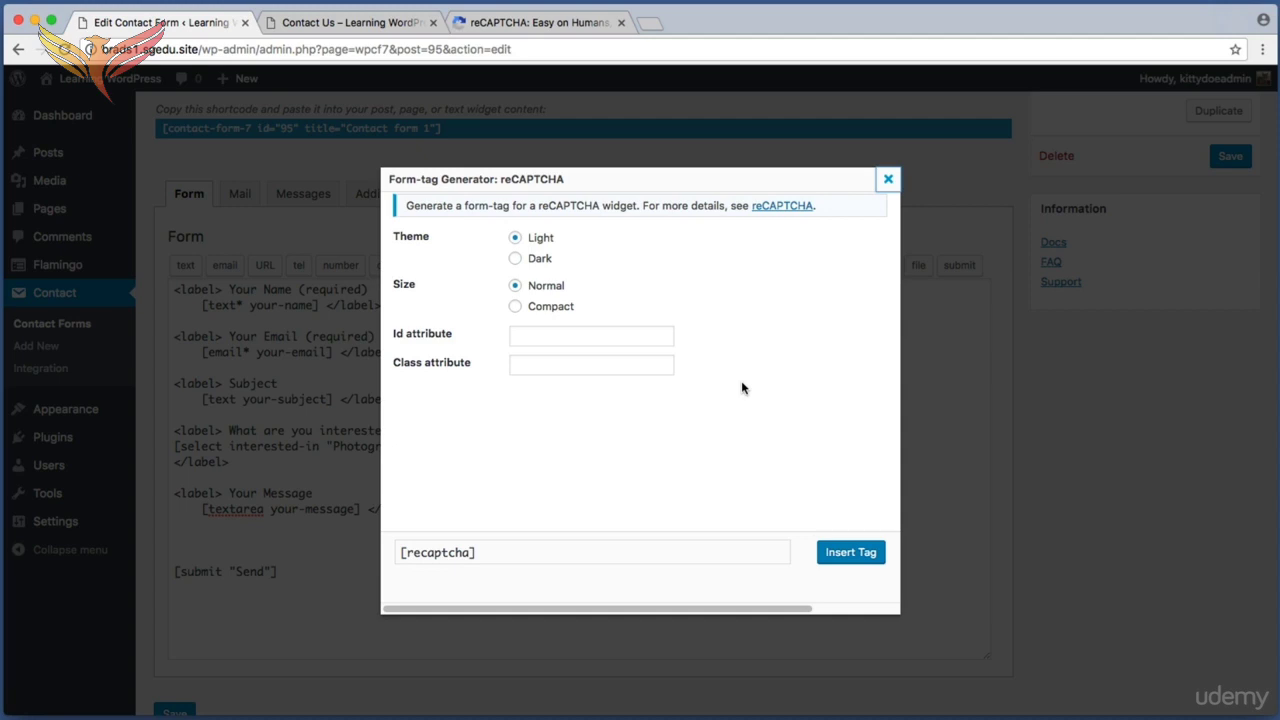
key("super+shift+4")
left_click_drag(800, 504, 898, 583)
left_click(855, 556)
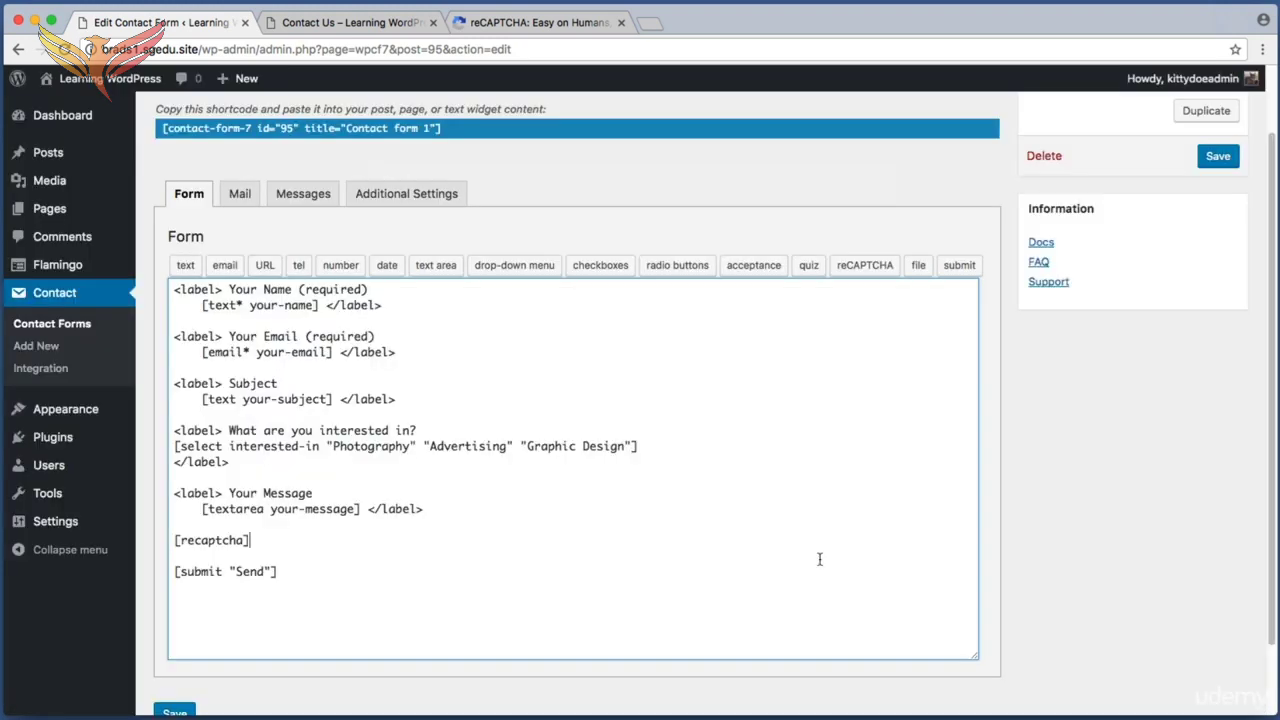
Step: Check the inserted [recaptcha] tag and save Contact form 1
left_click_drag(280, 537, 157, 539)
left_click(263, 540)
left_click(274, 541)
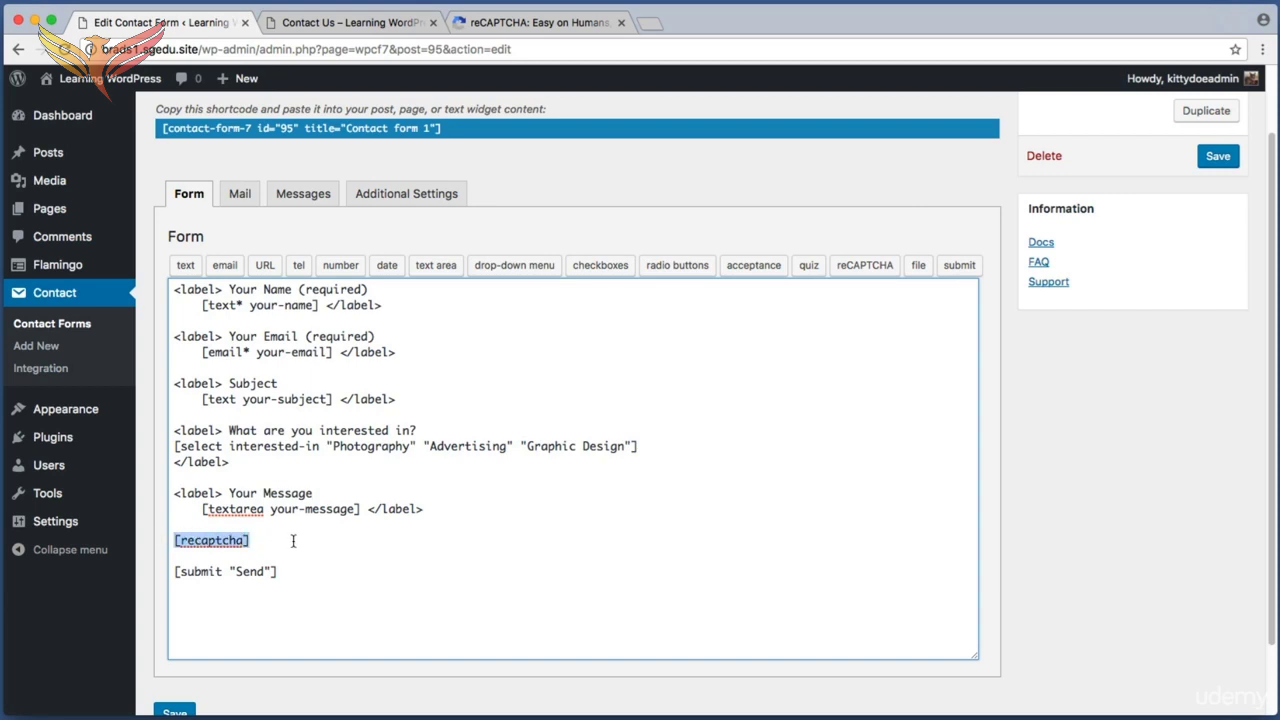
left_click(259, 541)
mouse_move(259, 541)
left_mouse_down()
mouse_move(169, 540)
mouse_move(260, 543)
left_mouse_up()
left_click(252, 540)
left_click(260, 543)
key("super+shift+4")
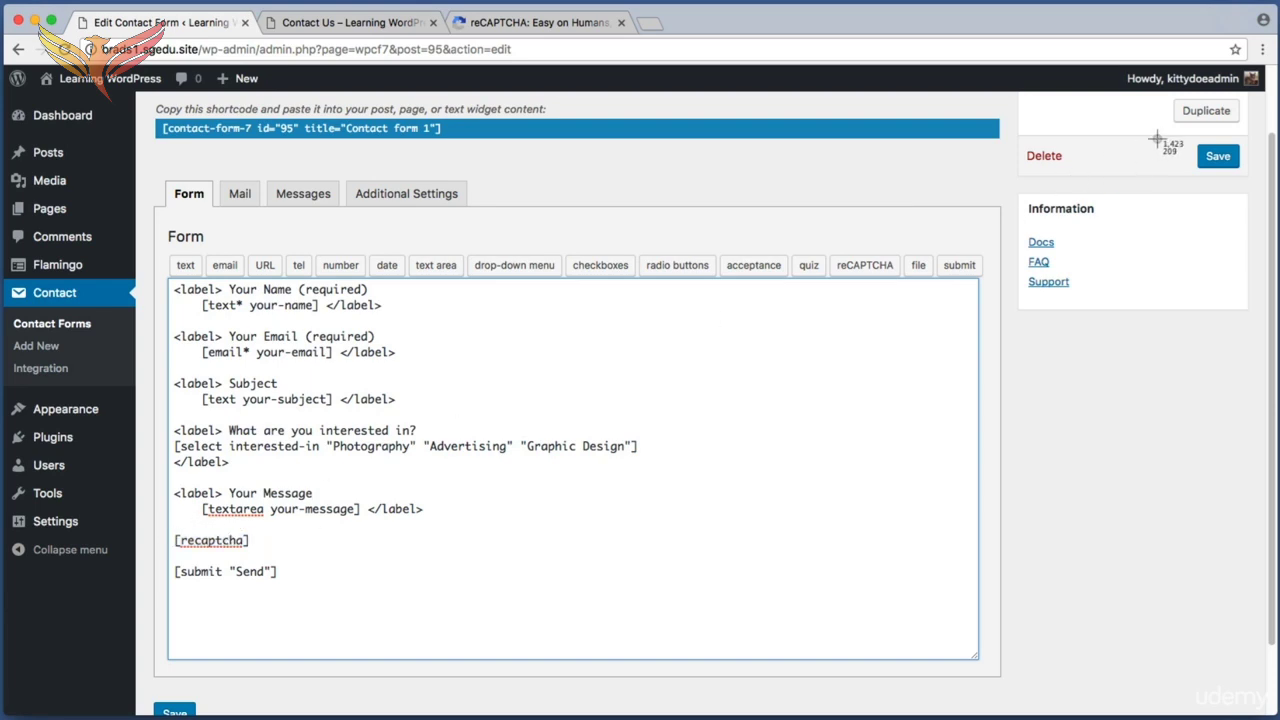
left_click_drag(1174, 137, 1253, 181)
left_click(1230, 160)
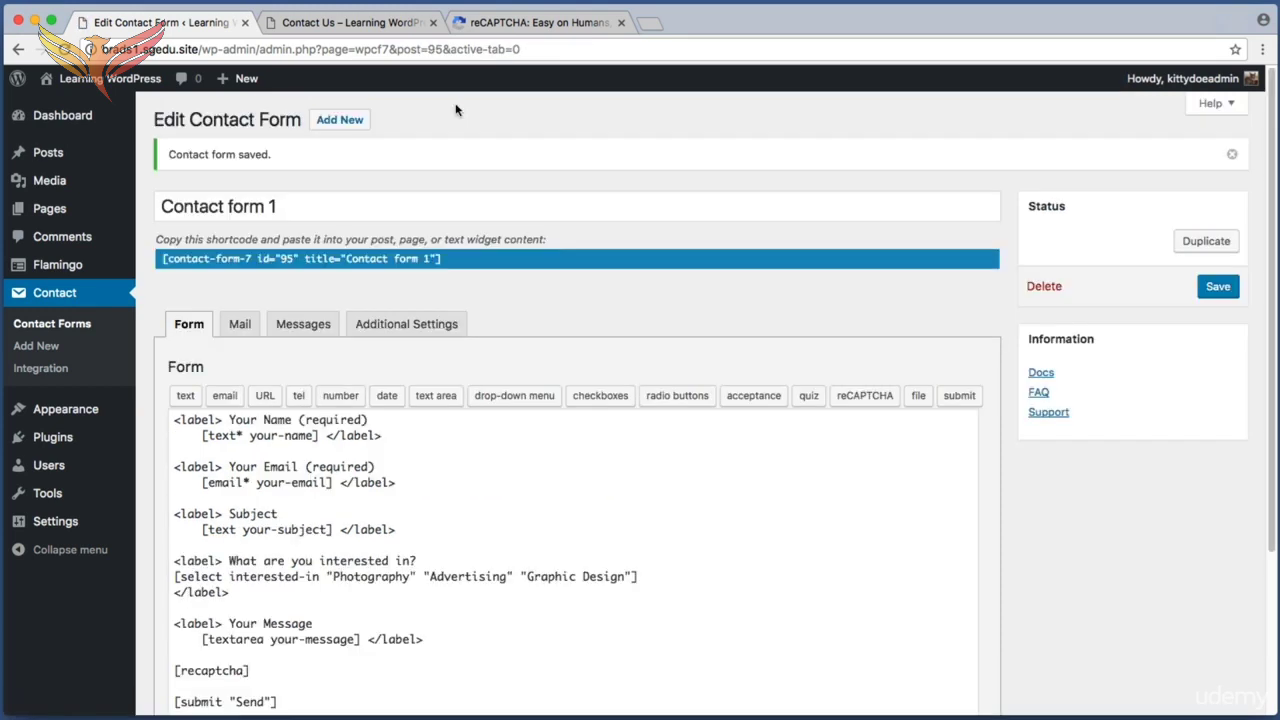
Step: Reload the live Contact Us page and examine the area between the message field and the Send button
left_click(350, 22)
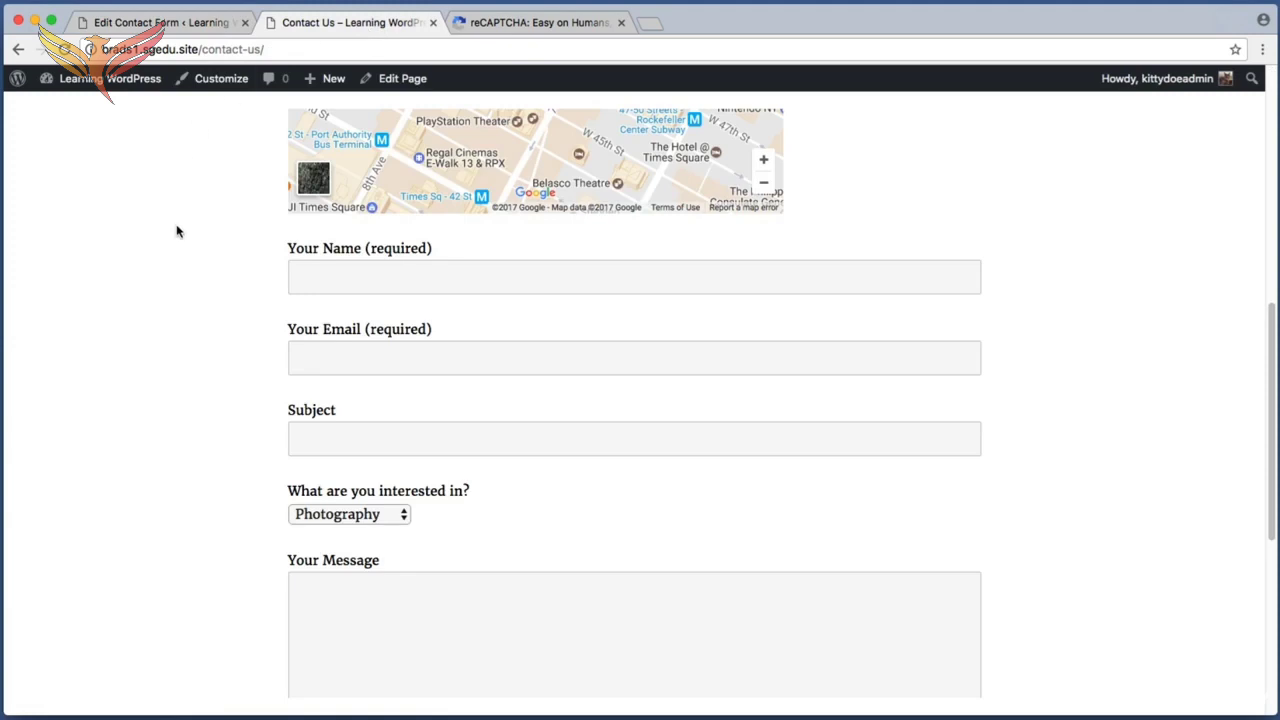
scroll(176, 231, "up", 10)
left_click_drag(290, 368, 474, 390)
left_click(505, 328)
key("super+r")
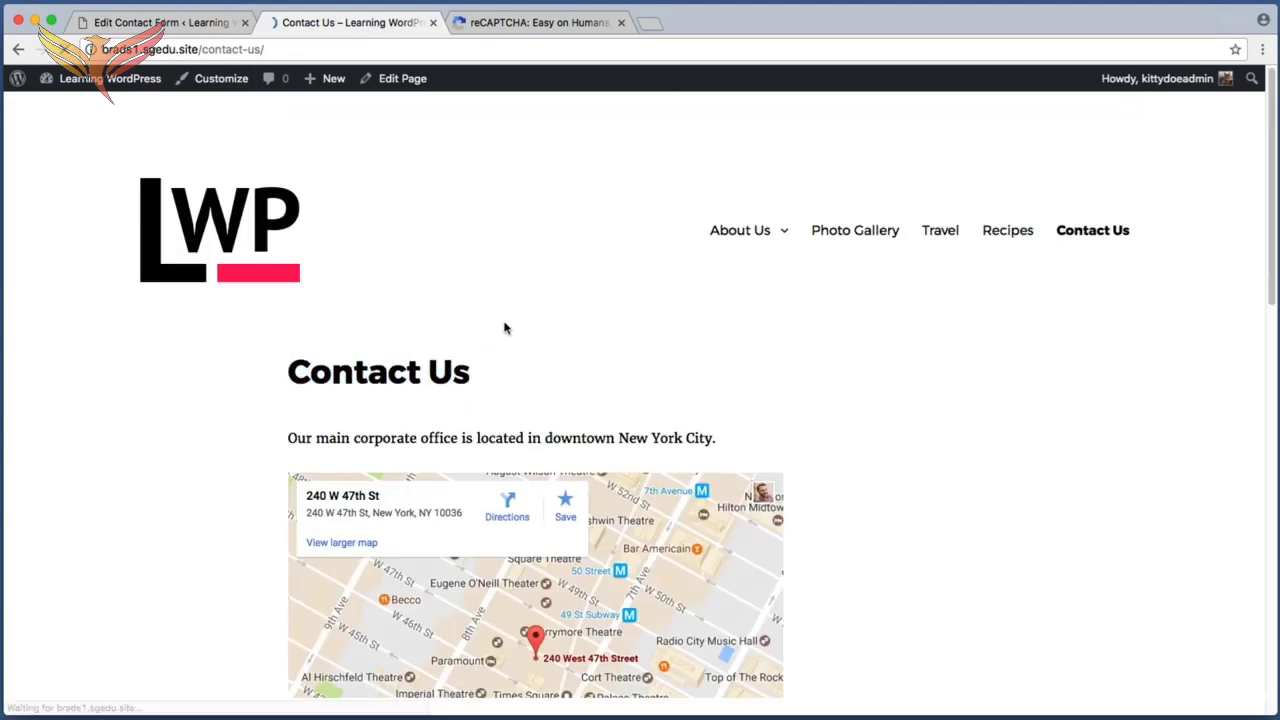
scroll(1229, 463, "down", 8)
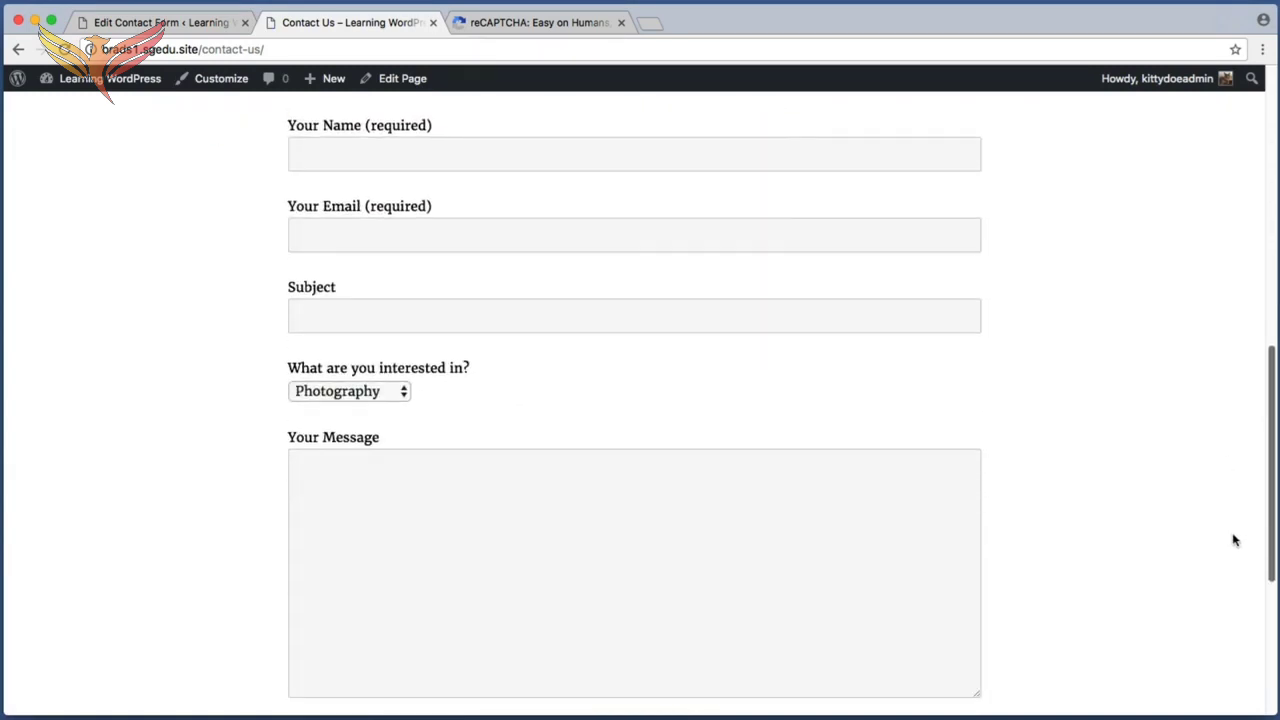
scroll(1238, 570, "down", 4)
key("super+shift+4")
left_click_drag(242, 520, 726, 640)
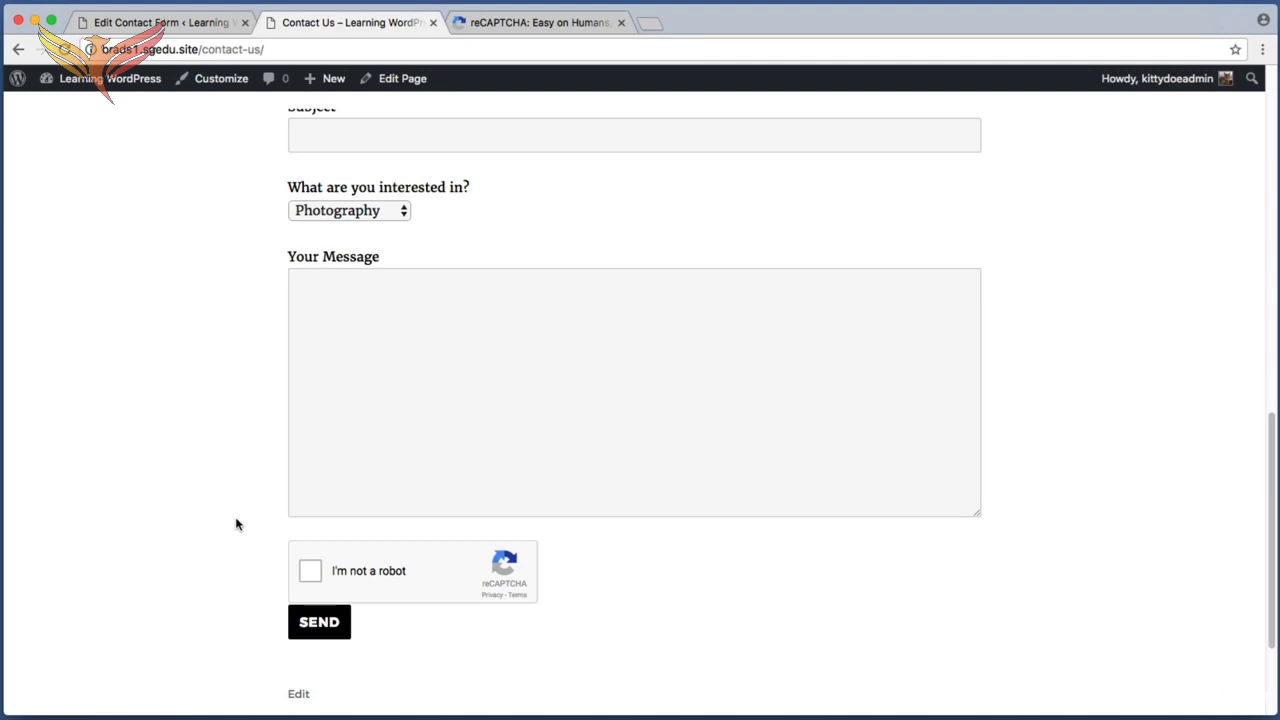
Step: Tick the "I'm not a robot" checkbox on the live contact form
key("super+shift+4")
left_click_drag(263, 531, 577, 611)
left_click(310, 572)
key("super+shift+4")
left_click_drag(263, 529, 391, 603)
Step: Switch to the private Firefox window showing the site's homepage and open its Contact Us page
key("super+Tab")
left_click_drag(804, 98, 818, 90)
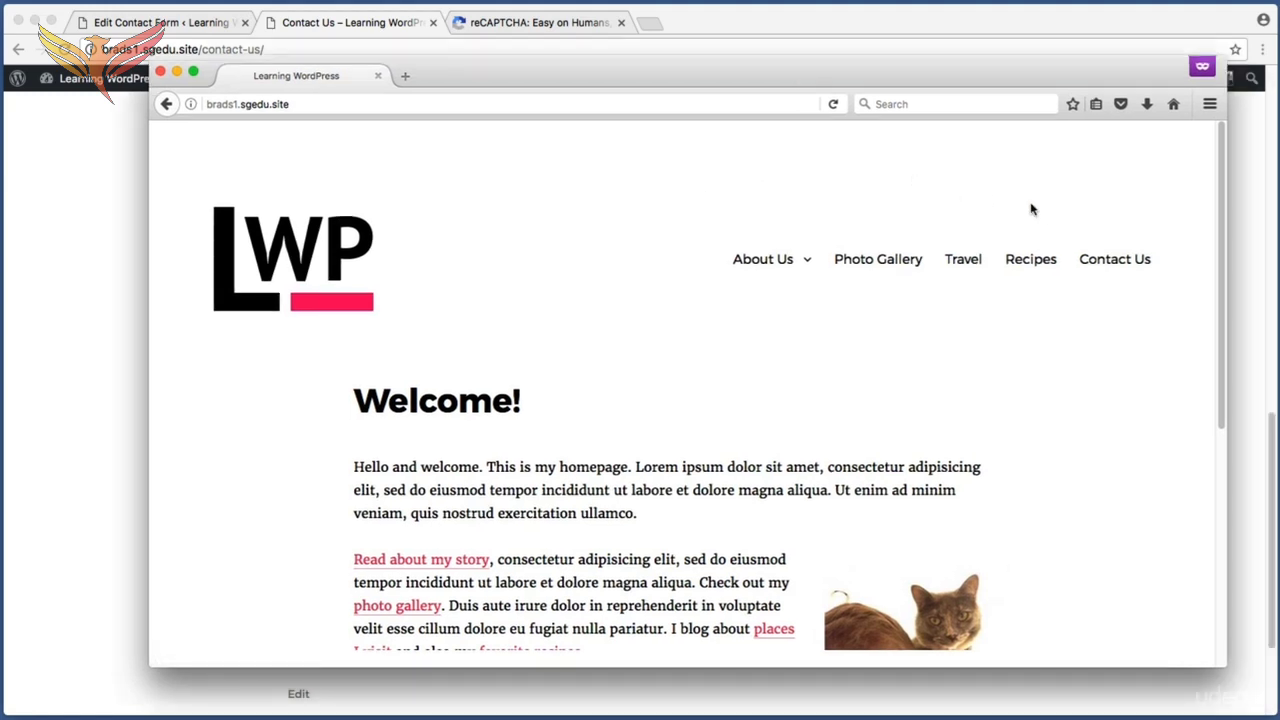
key("shift+super+4")
left_click_drag(1070, 222, 1160, 307)
left_click(1137, 259)
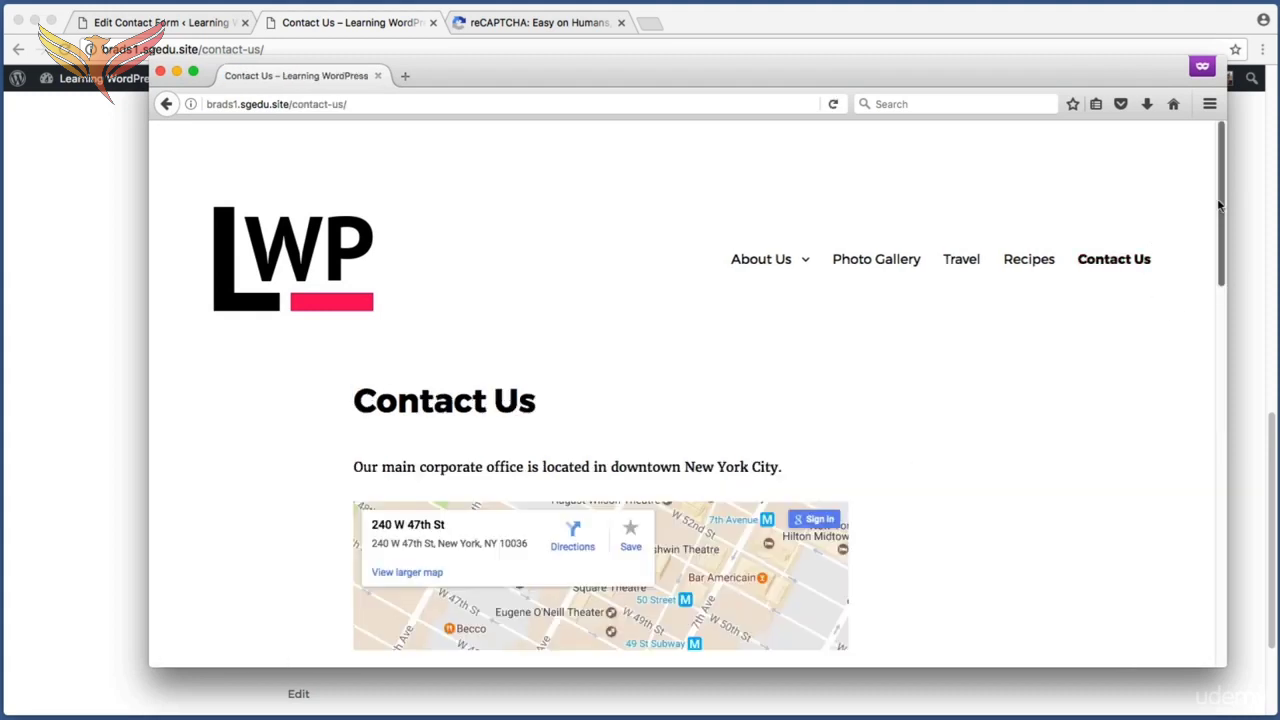
Step: Tick the contact form's "I'm not a robot" checkbox in the private window and read the image challenge instructions
scroll(1197, 257, "down", 10)
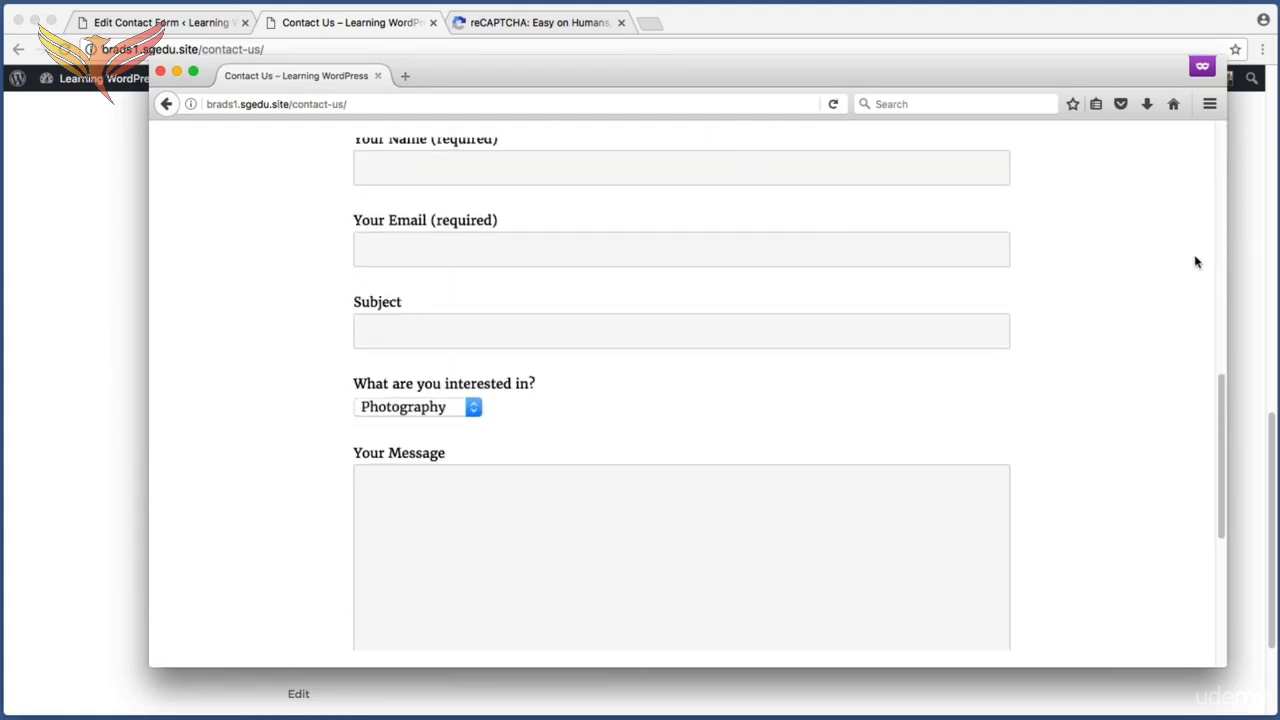
scroll(1196, 262, "down", 5)
key("shift+super+4")
left_click_drag(296, 391, 686, 483)
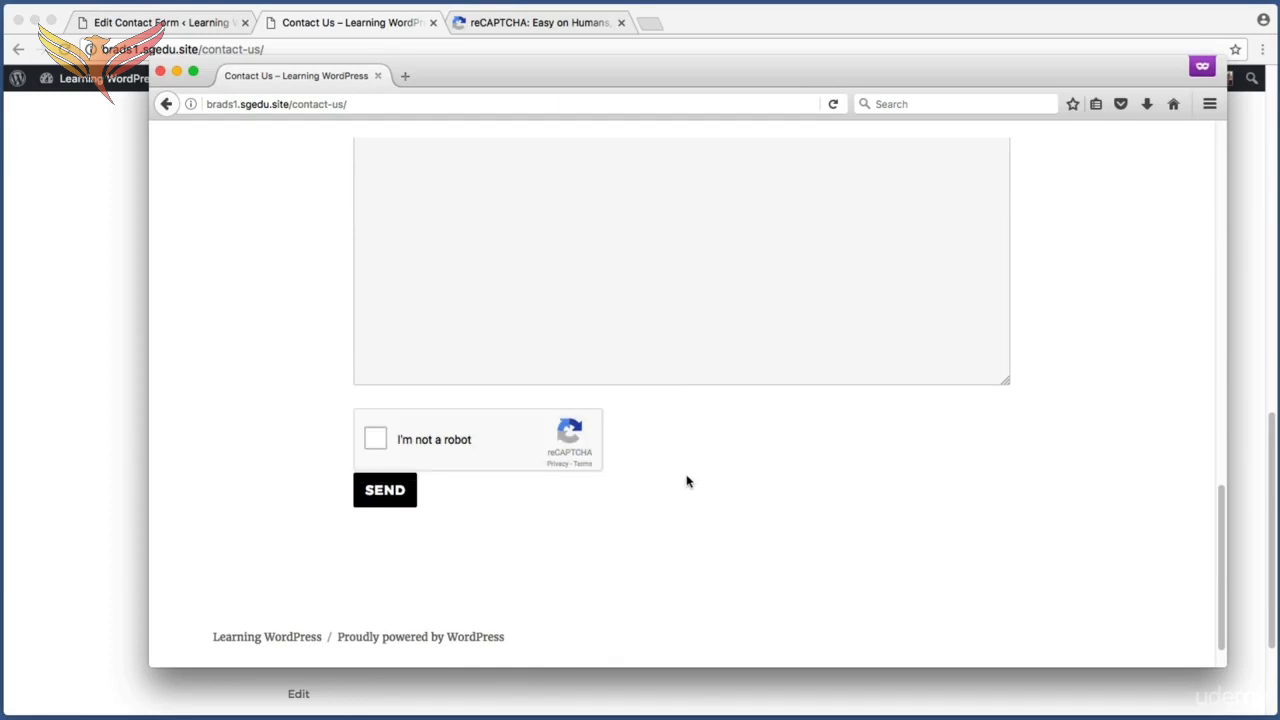
left_click(376, 439)
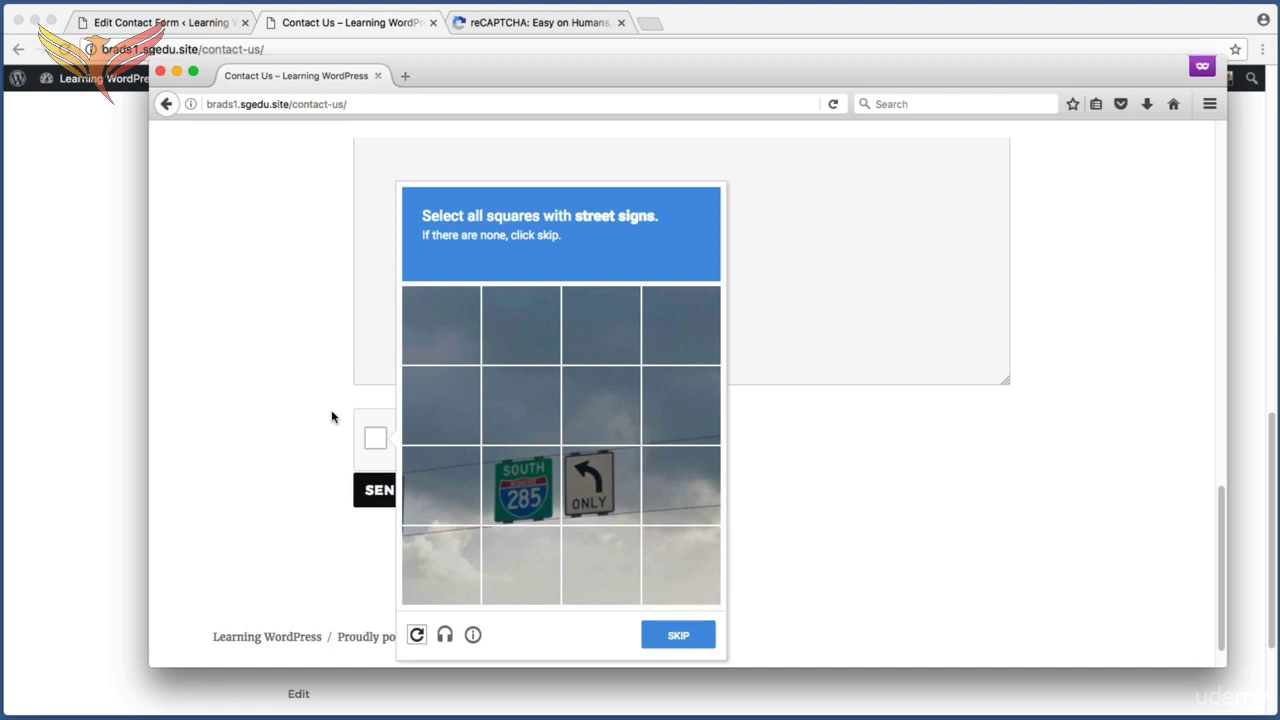
left_click_drag(412, 199, 680, 250)
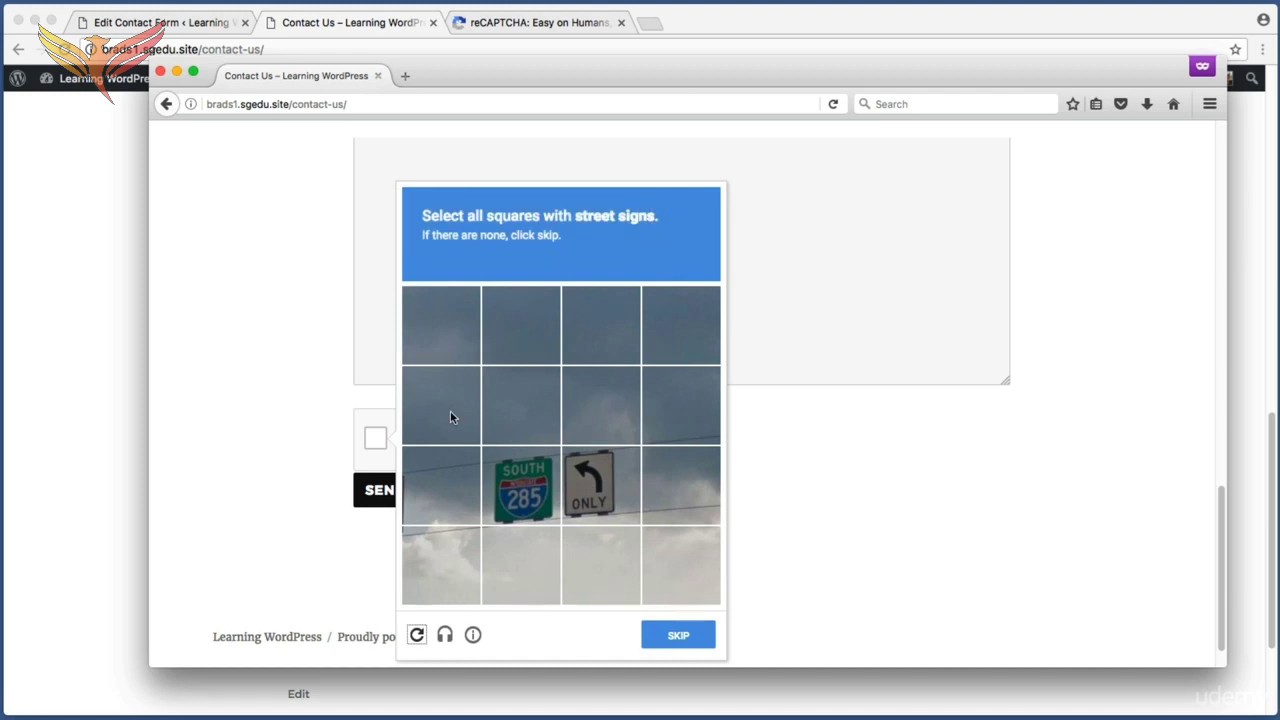
Step: Select the two squares containing street signs in the first image challenge and continue to the following image
left_click(521, 486)
left_click(597, 486)
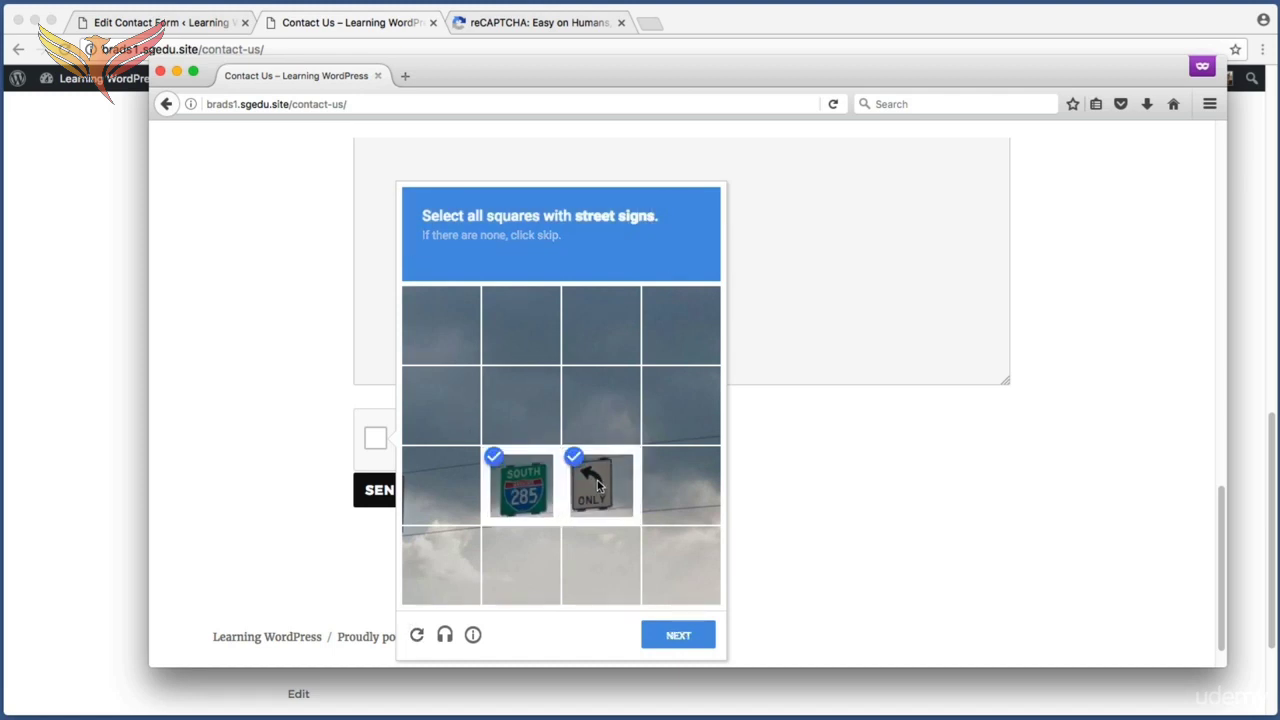
left_click(678, 646)
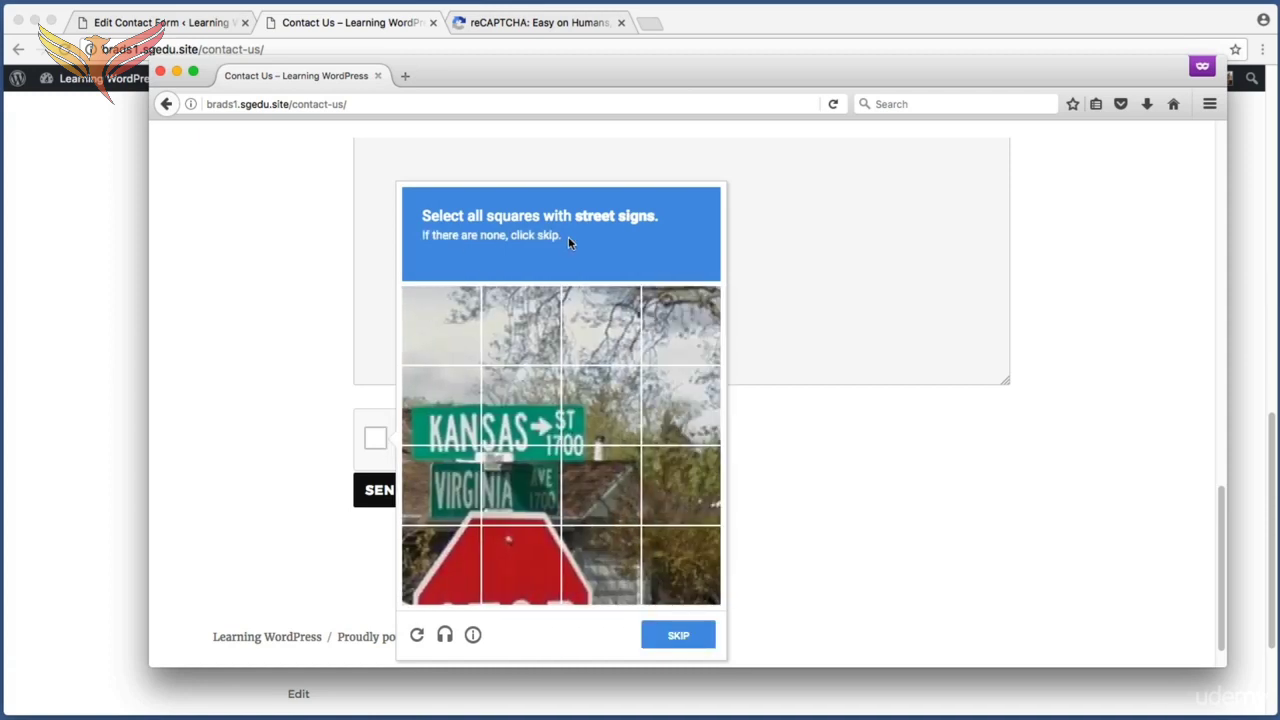
Step: Select the nine squares covering the Kansas, Virginia and stop signs in the second image challenge and verify the selection
left_click(460, 438)
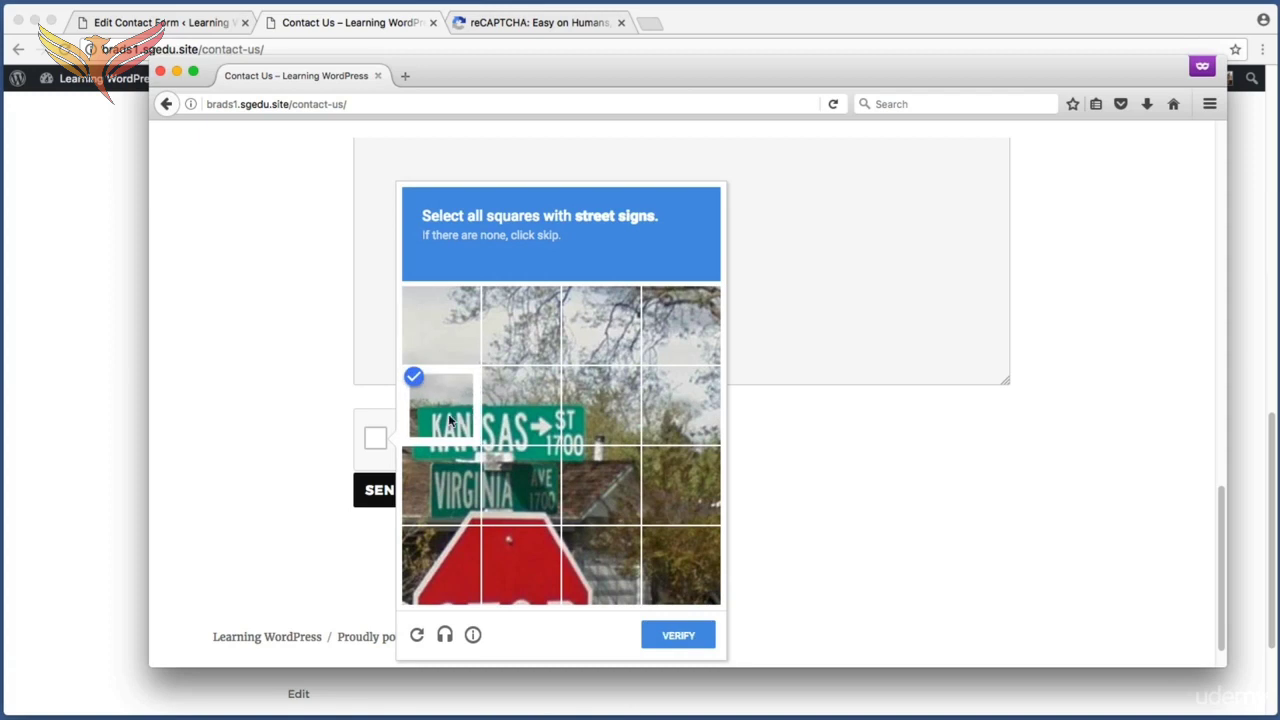
left_click(520, 412)
left_click(595, 400)
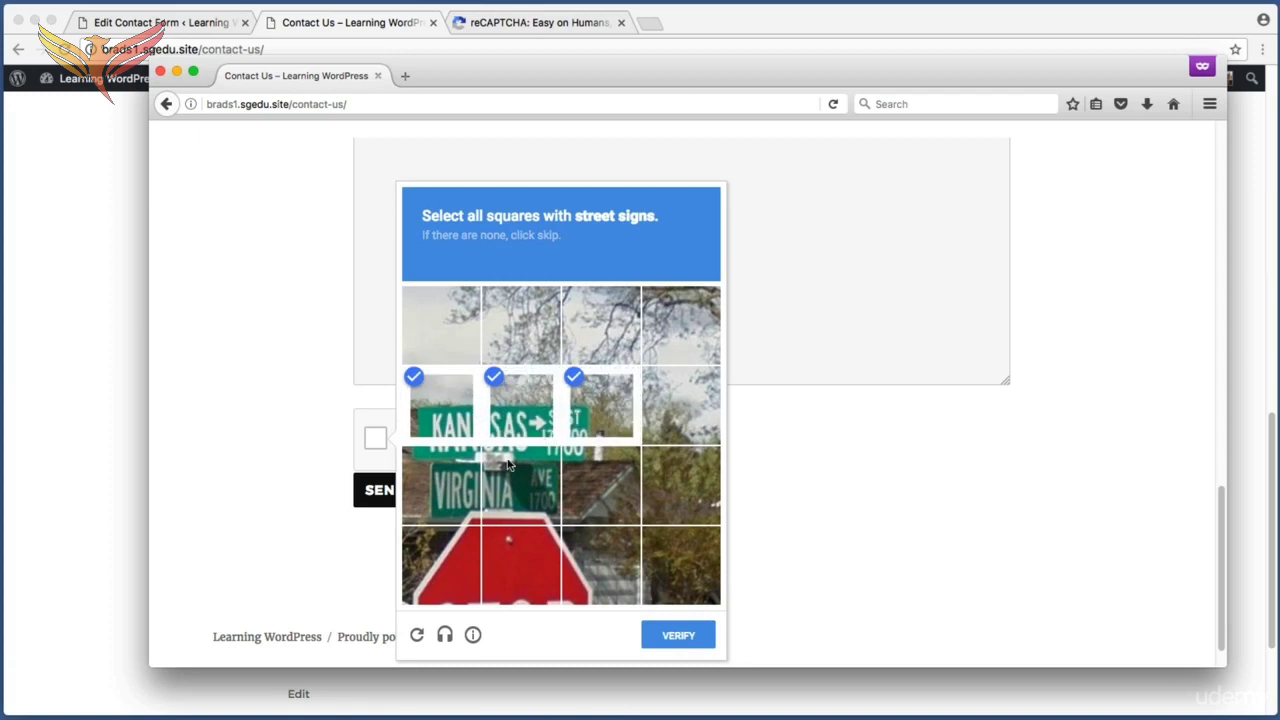
left_click(455, 488)
left_click(508, 480)
left_click(575, 477)
left_click(458, 562)
left_click(520, 562)
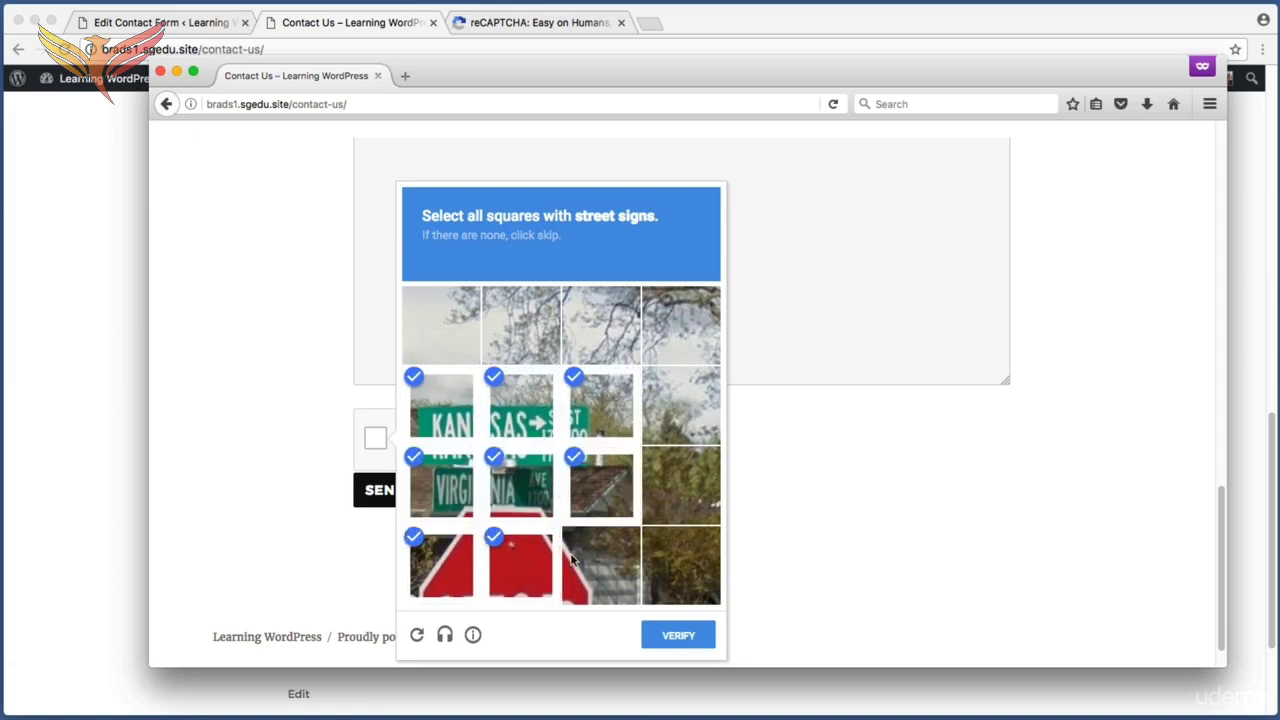
left_click(575, 561)
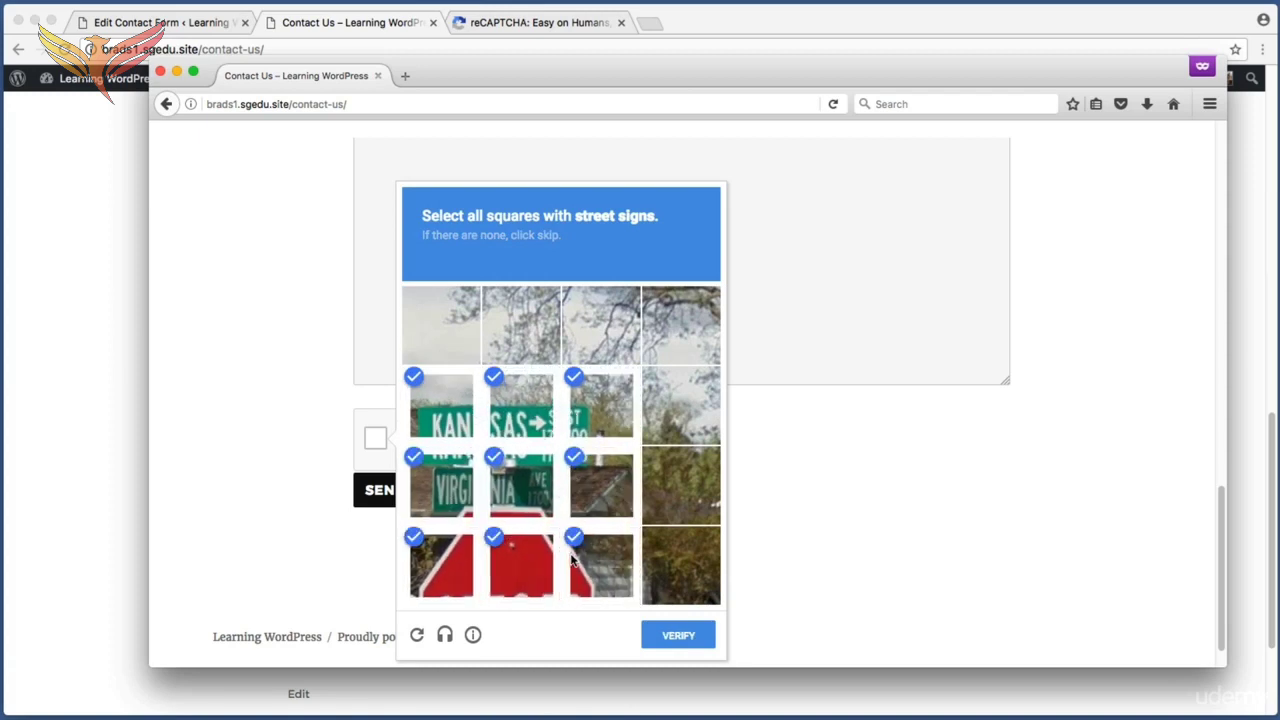
left_click(700, 646)
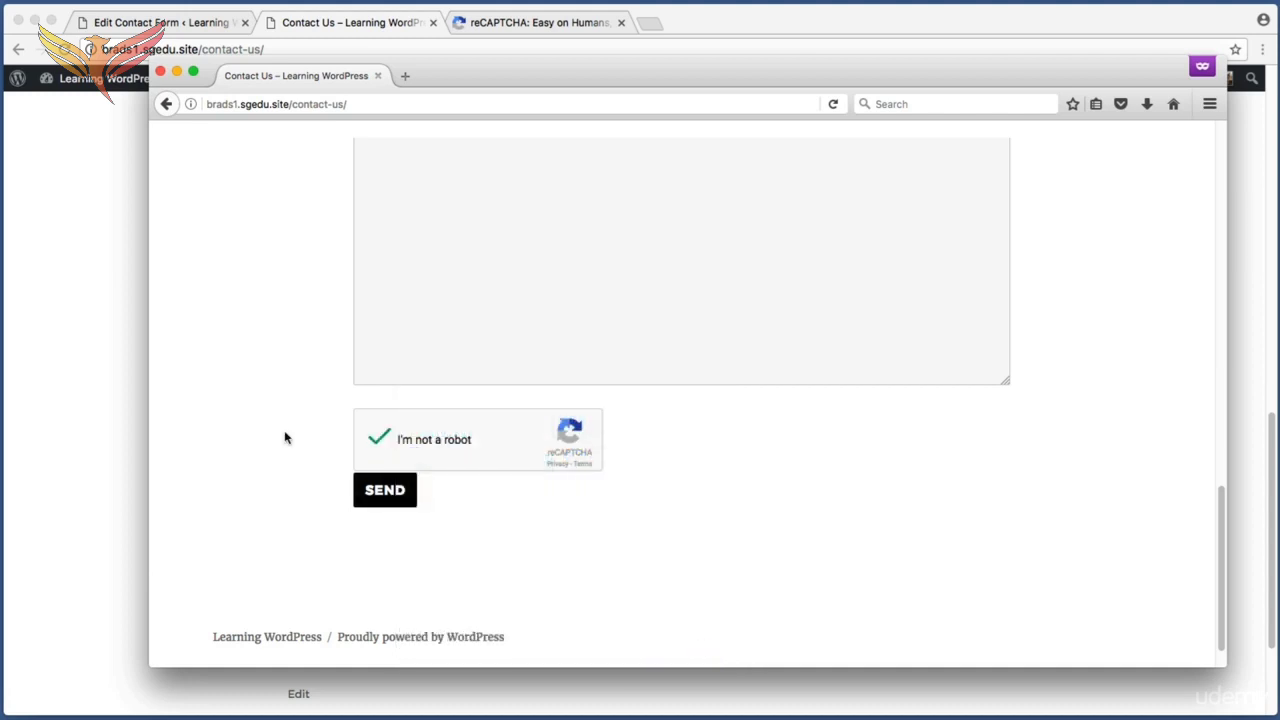
Step: Review the contact form's fields, framing the name, email and subject area with a screen-region selection
scroll(284, 437, "up", 5)
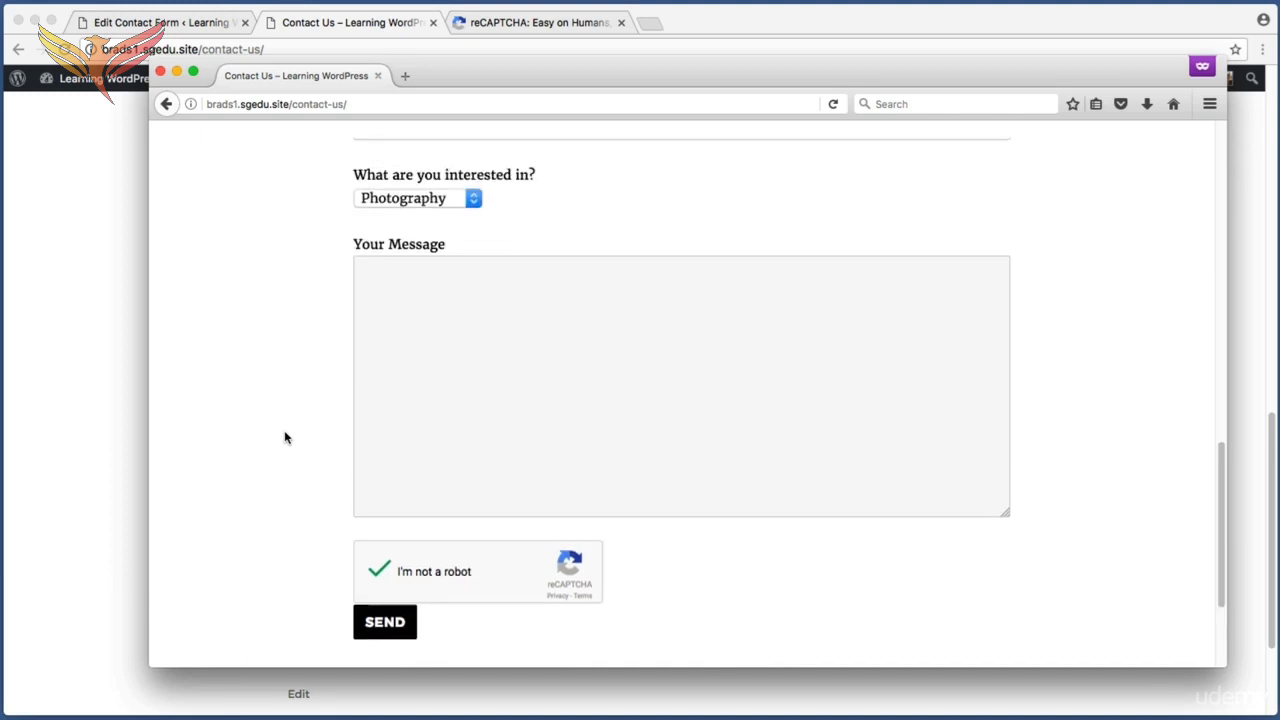
scroll(284, 437, "up", 2)
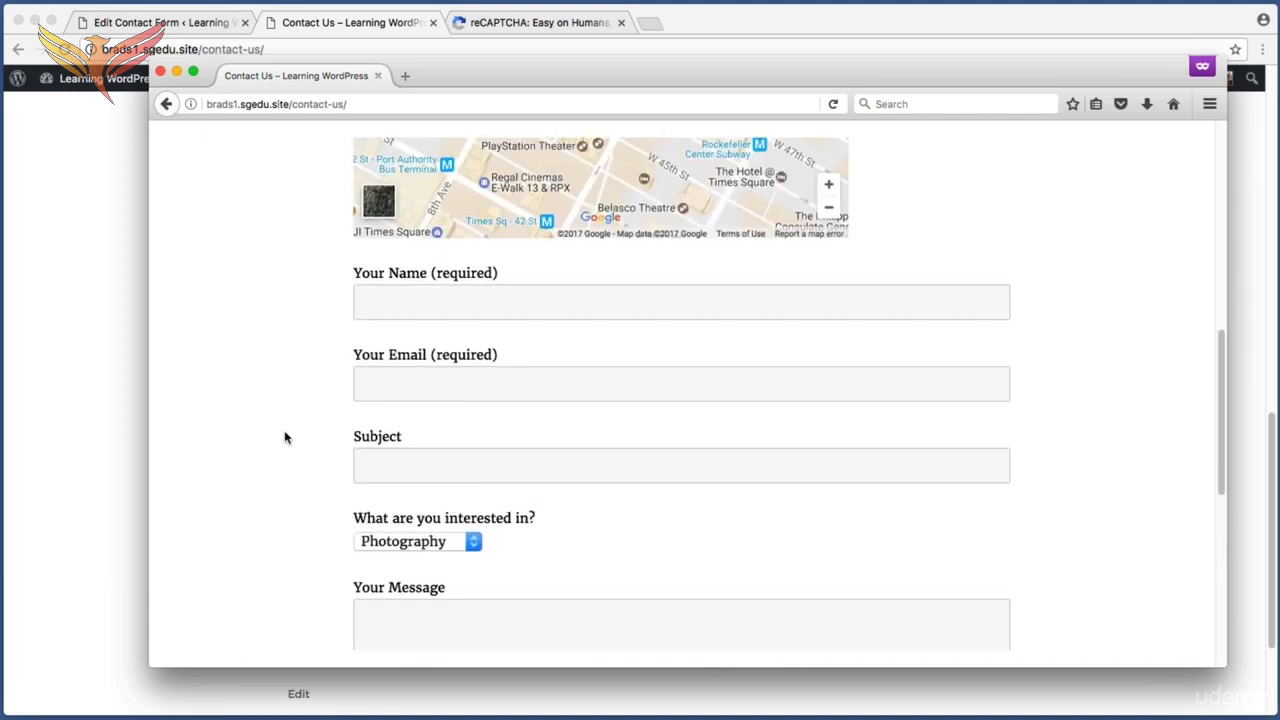
key("super+shift+4")
left_click_drag(320, 263, 1098, 578)
scroll(1100, 576, "down", 3)
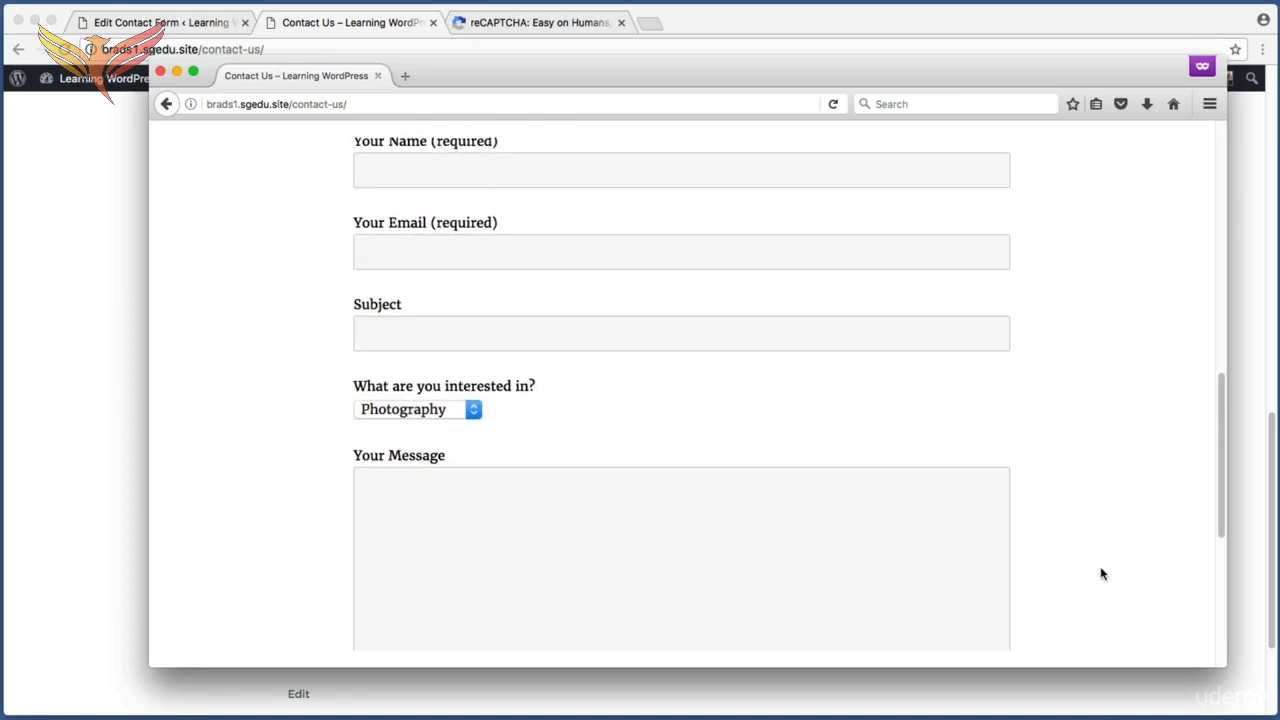
scroll(1100, 573, "down", 2)
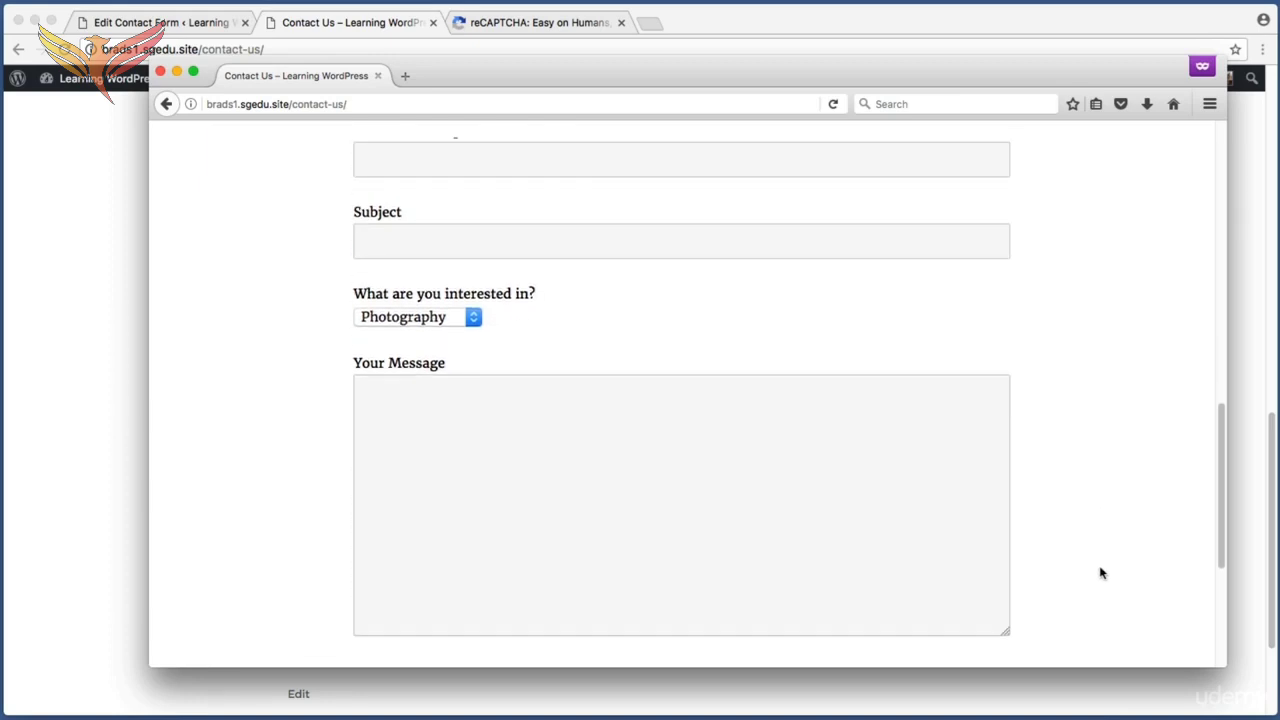
Step: Examine the form from the message field down, framing the reCAPTCHA box above the Send button with a screen-region selection
left_click(678, 461)
scroll(678, 462, "down", 3)
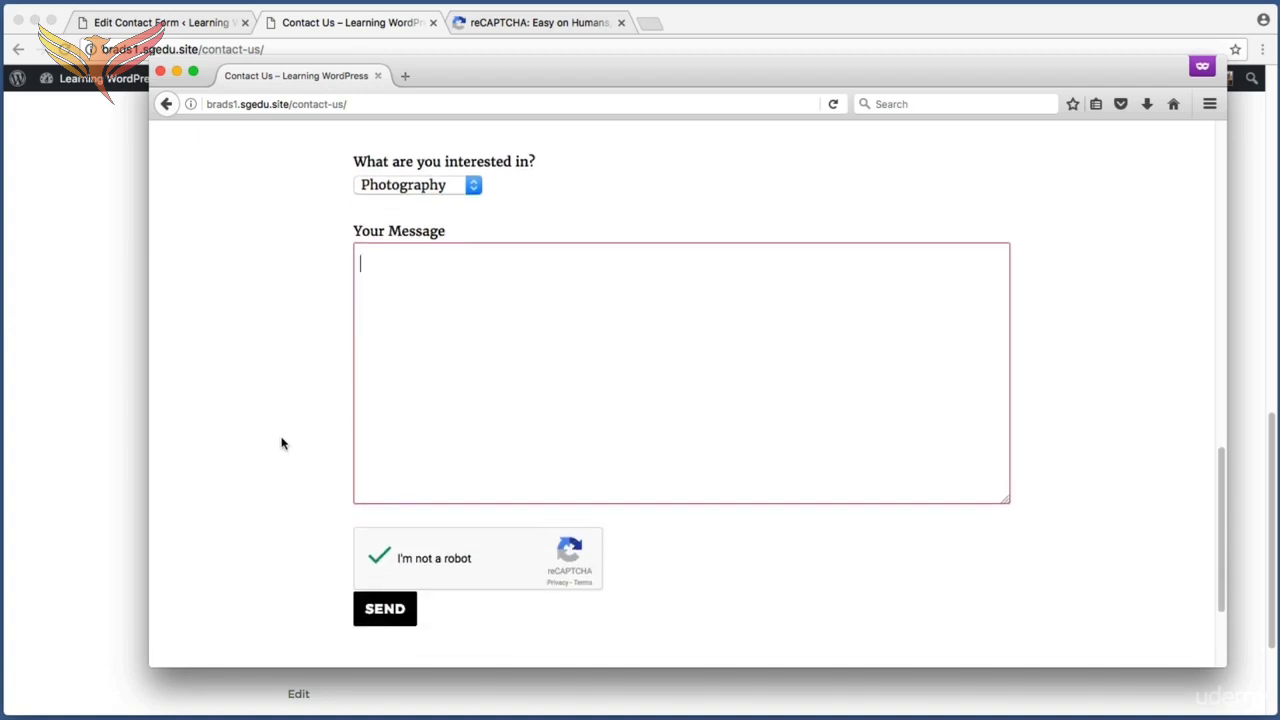
key("super+shift+4")
left_click_drag(330, 502, 716, 606)
left_click(261, 346)
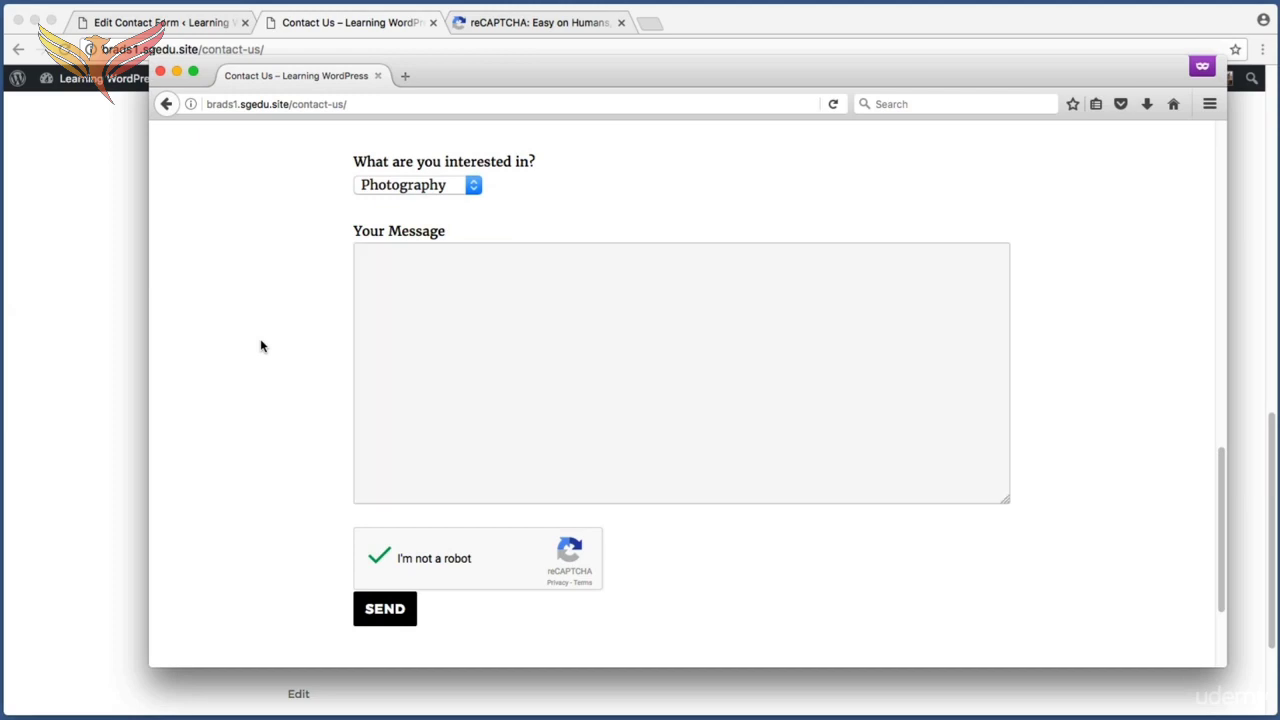
Step: Reload the Contact Us page to reset the reCAPTCHA check and examine the lower part of the form
scroll(261, 346, "up", 9)
key("super+r")
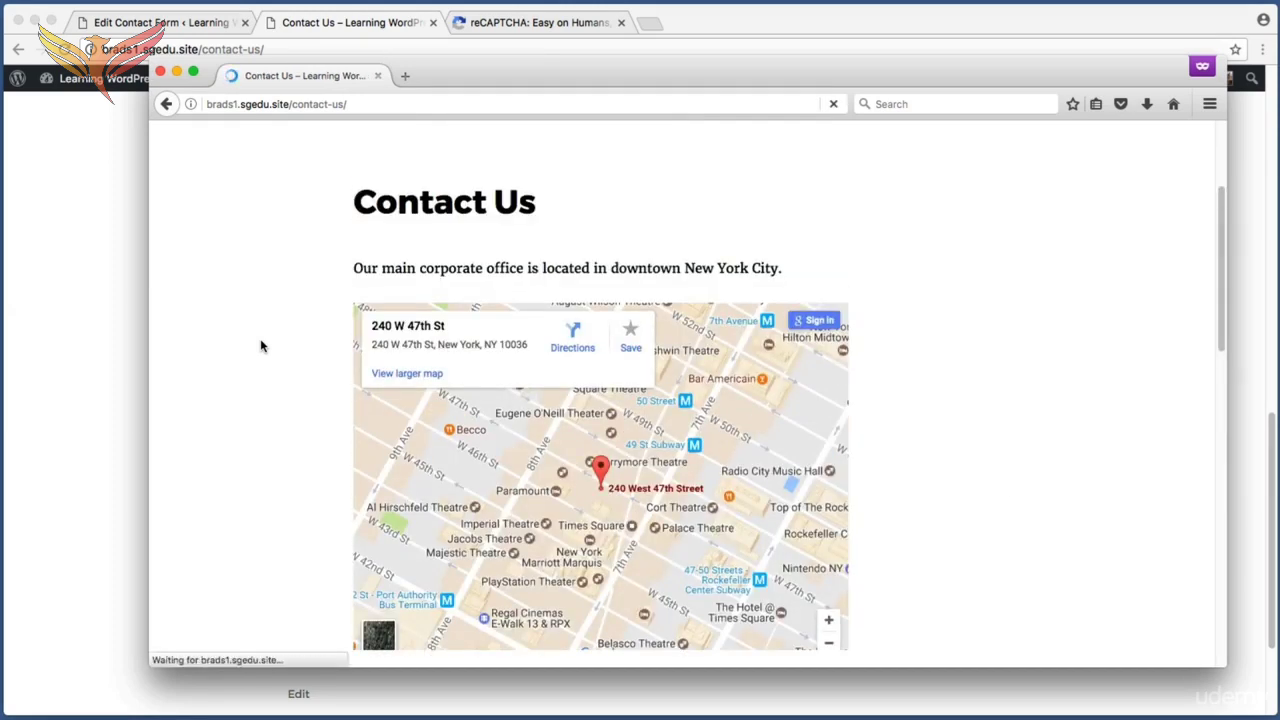
scroll(252, 336, "down", 2)
scroll(252, 336, "down", 5)
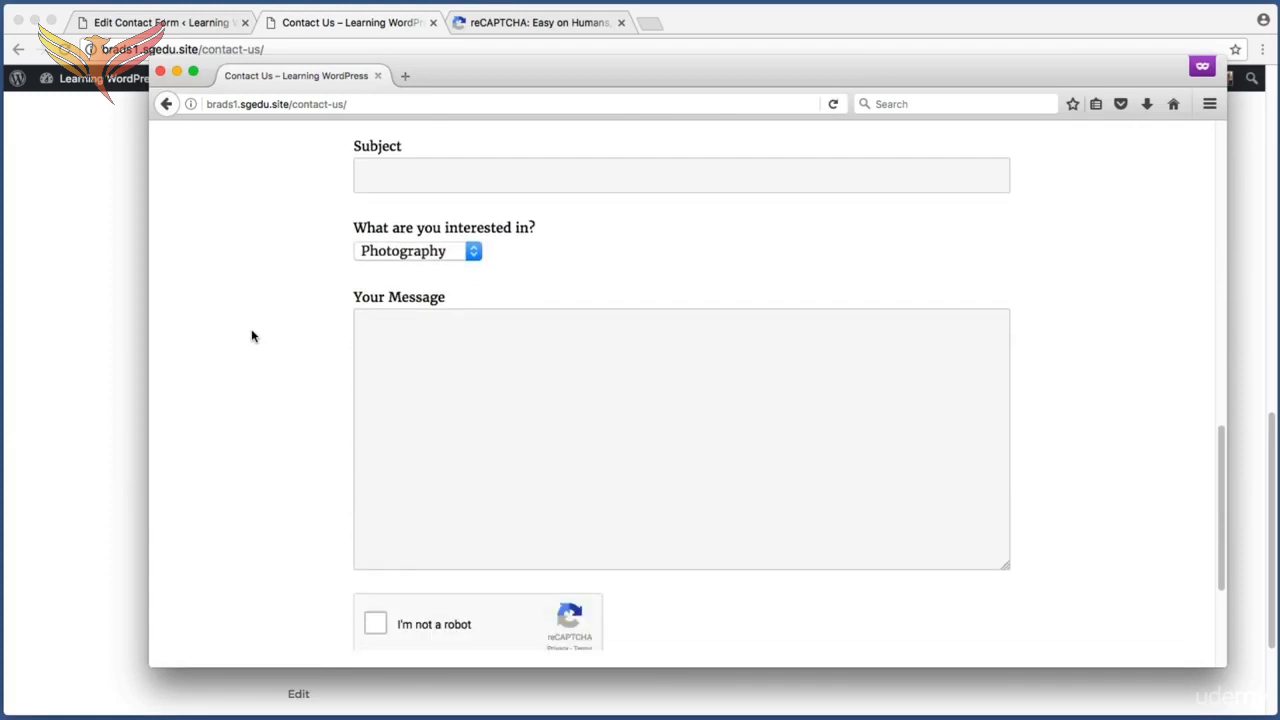
key("super+shift+4")
left_click_drag(291, 352, 726, 433)
Step: Enter a full name and an email address in the contact form's two required fields
scroll(726, 433, "up", 10)
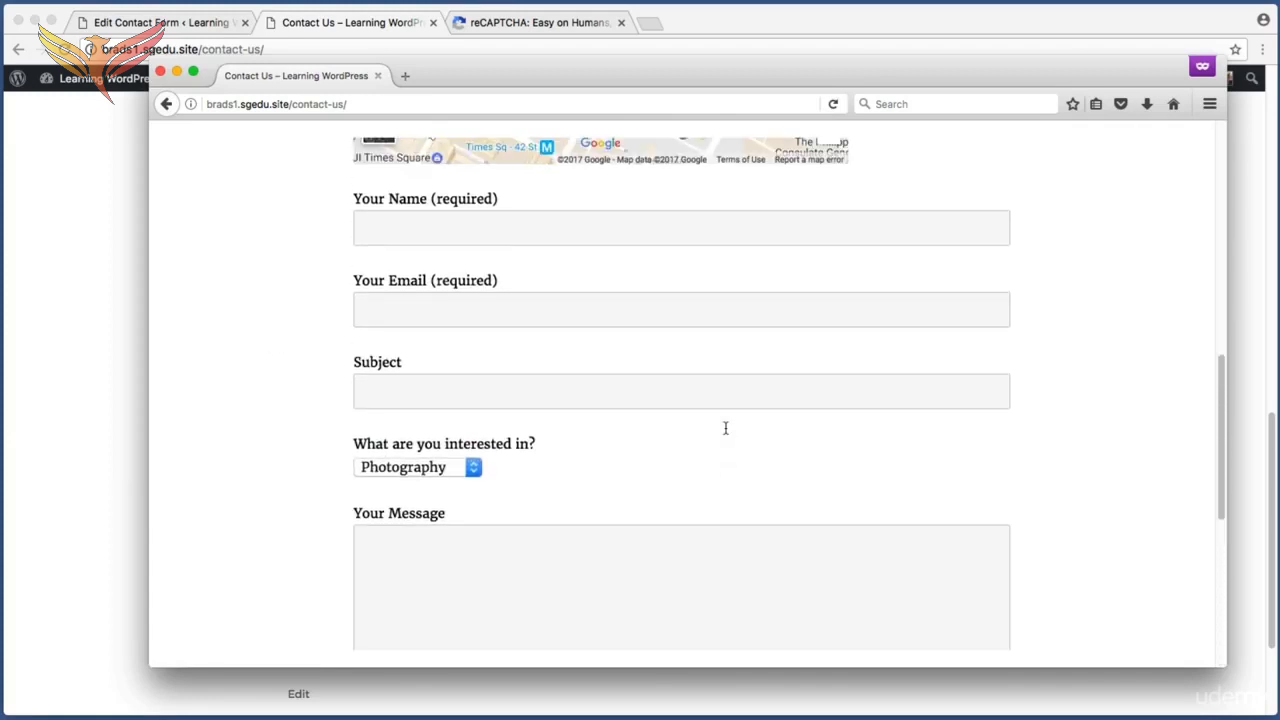
left_click(585, 238)
type("John doe")
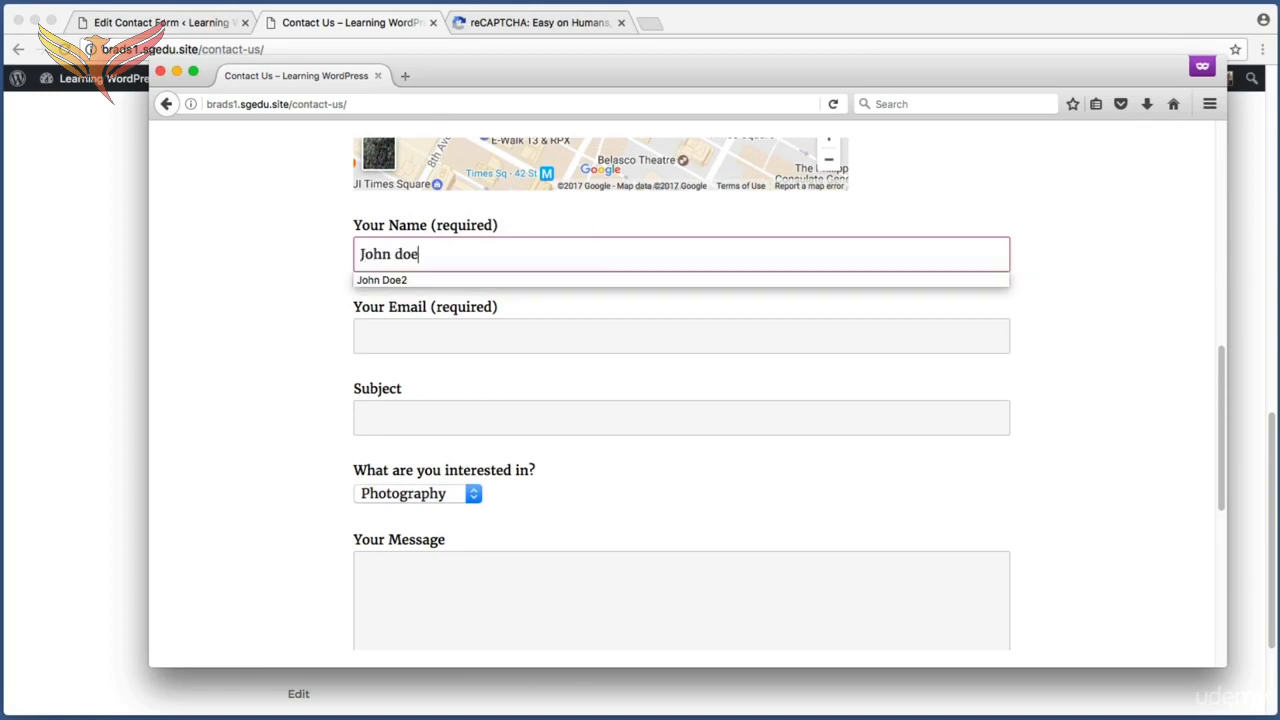
key("Tab")
type("johndoe@johasdfklasdjf.golv")
key("BackSpace")
key("BackSpace")
type("v")
Step: Fill in the contact form's subject as "test" and its message as "test"
left_click(434, 414)
type("test")
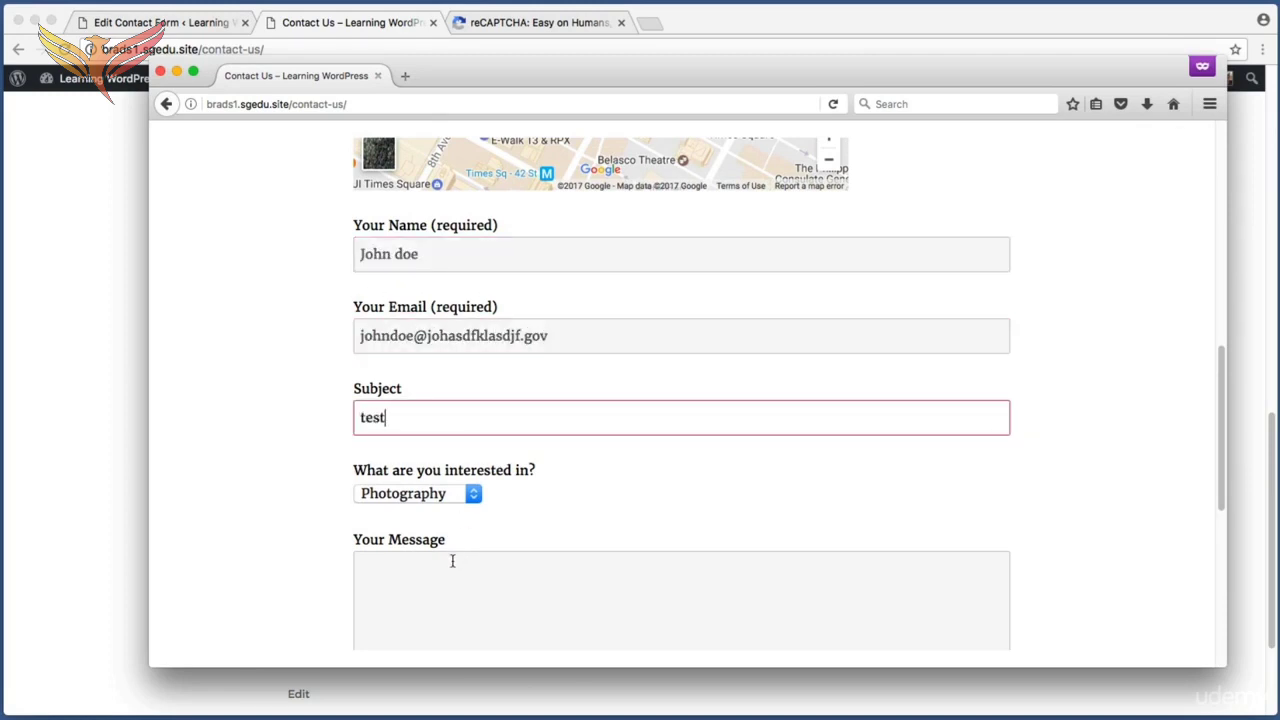
left_click(437, 563)
type("test")
Step: Try to send the contact form with the "I'm not a robot" checkbox unticked and examine the validation text above the Send button
scroll(435, 564, "down", 5)
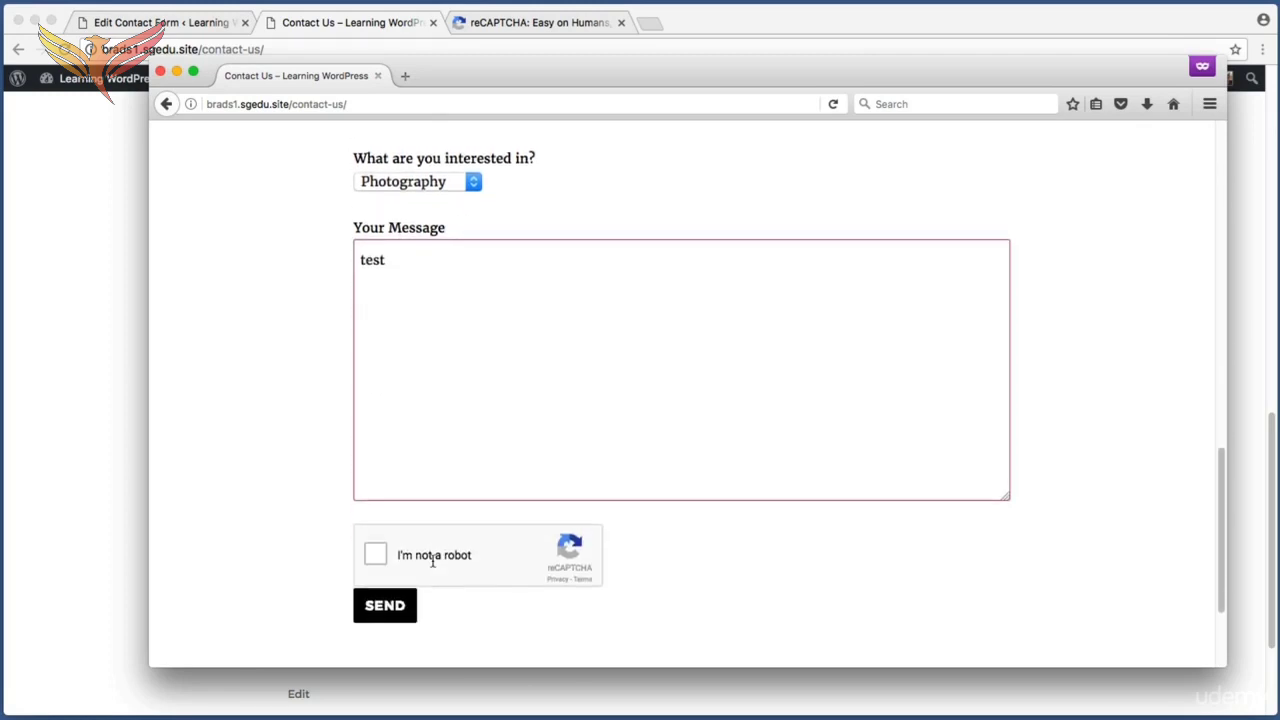
left_click(380, 603)
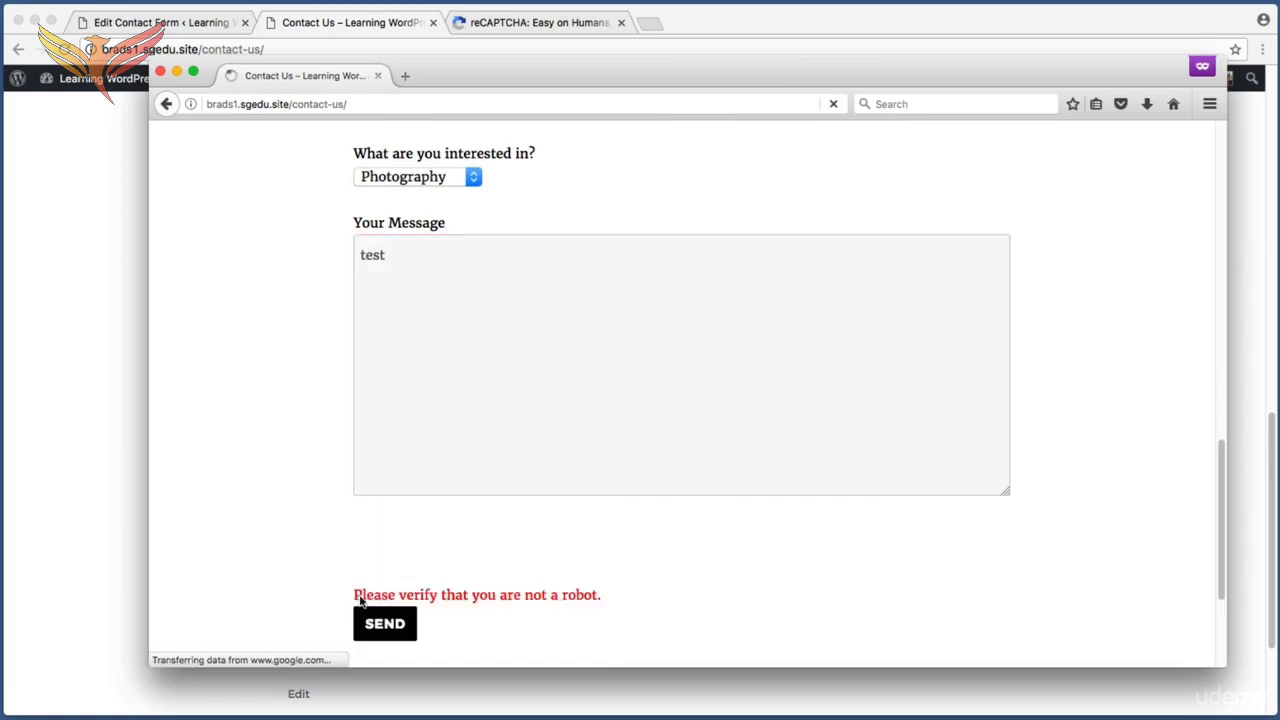
key("super+shift+4")
left_click_drag(325, 577, 652, 612)
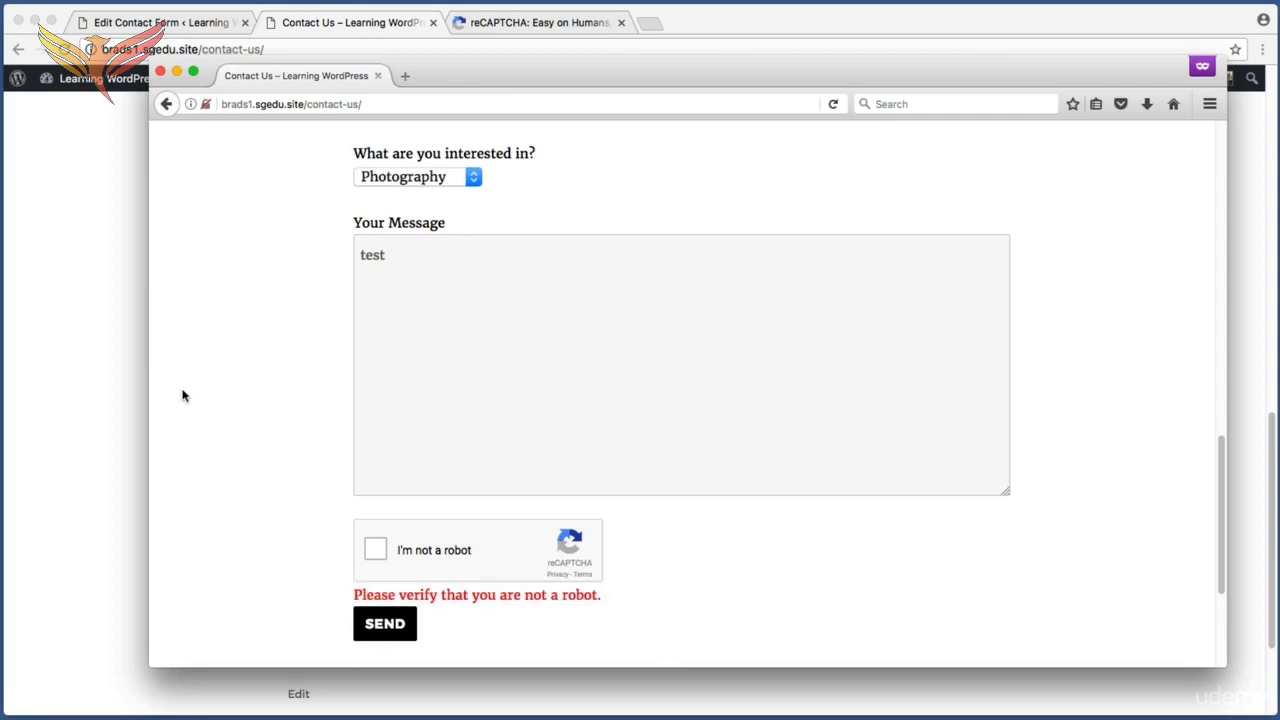